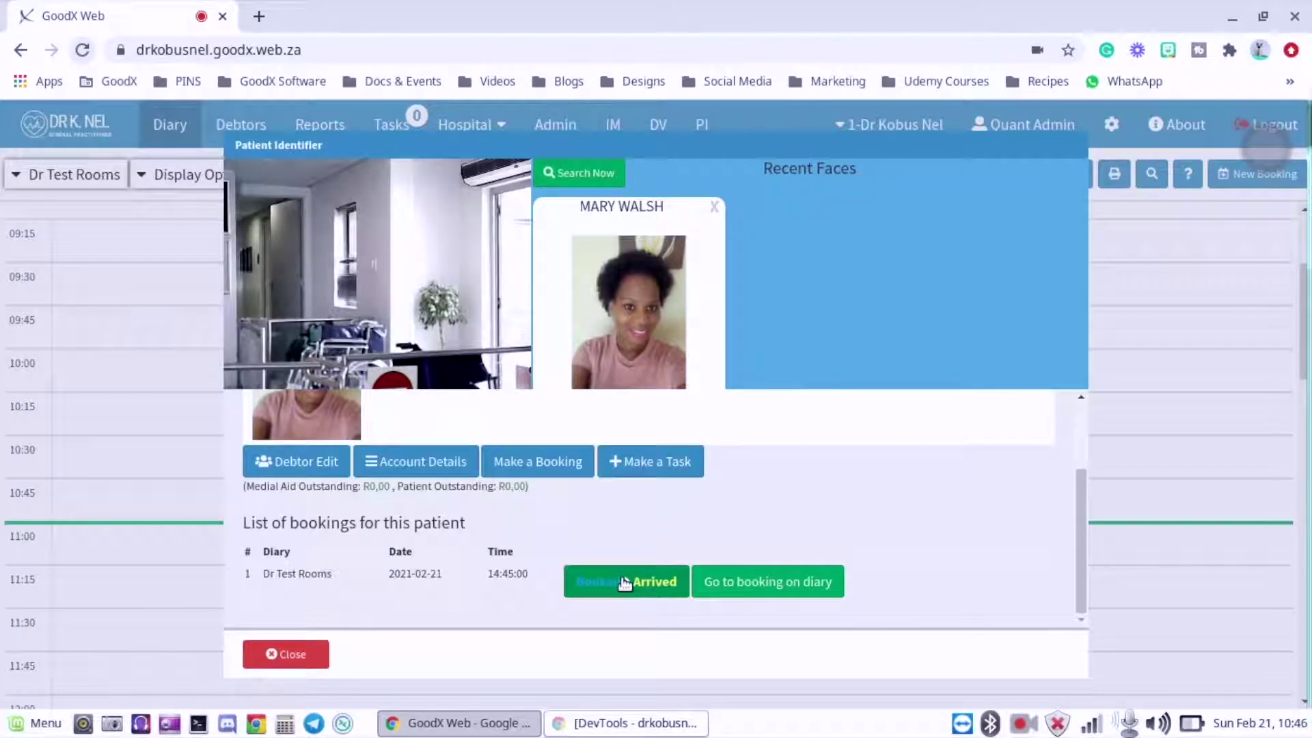
left_click(626, 582)
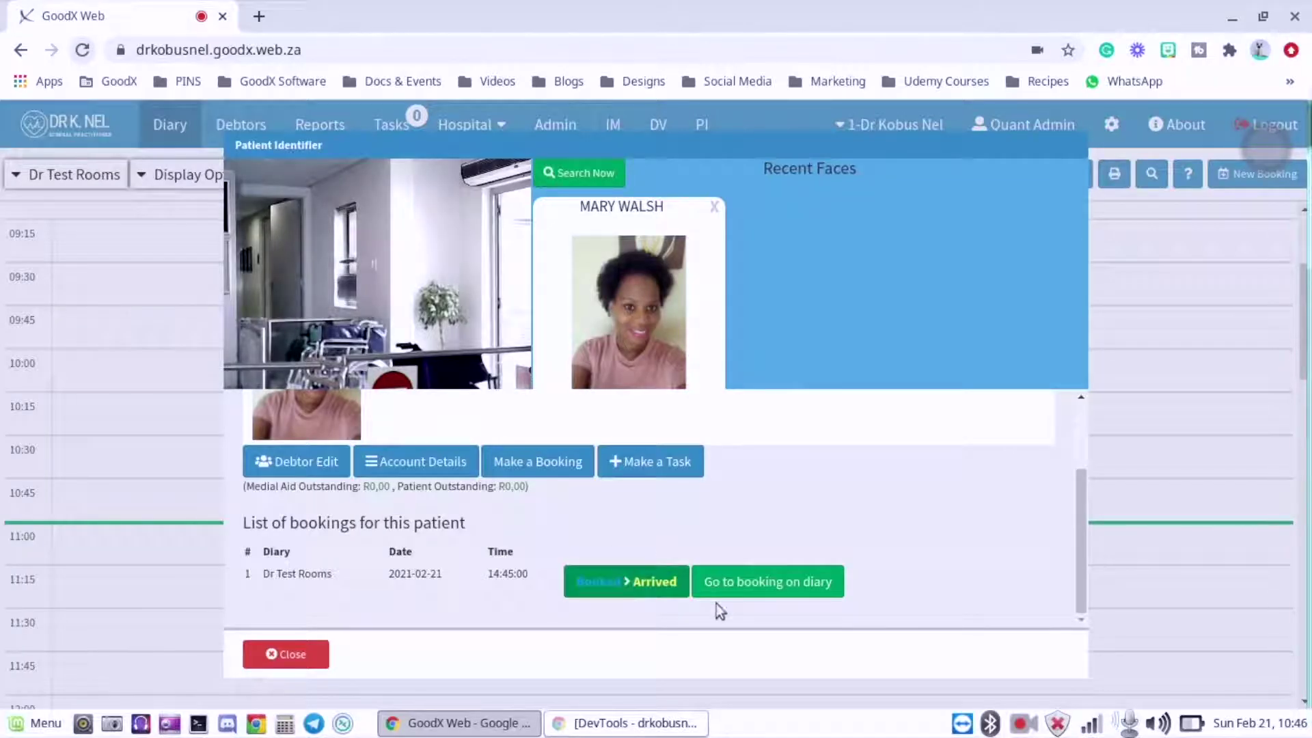
left_click(780, 586)
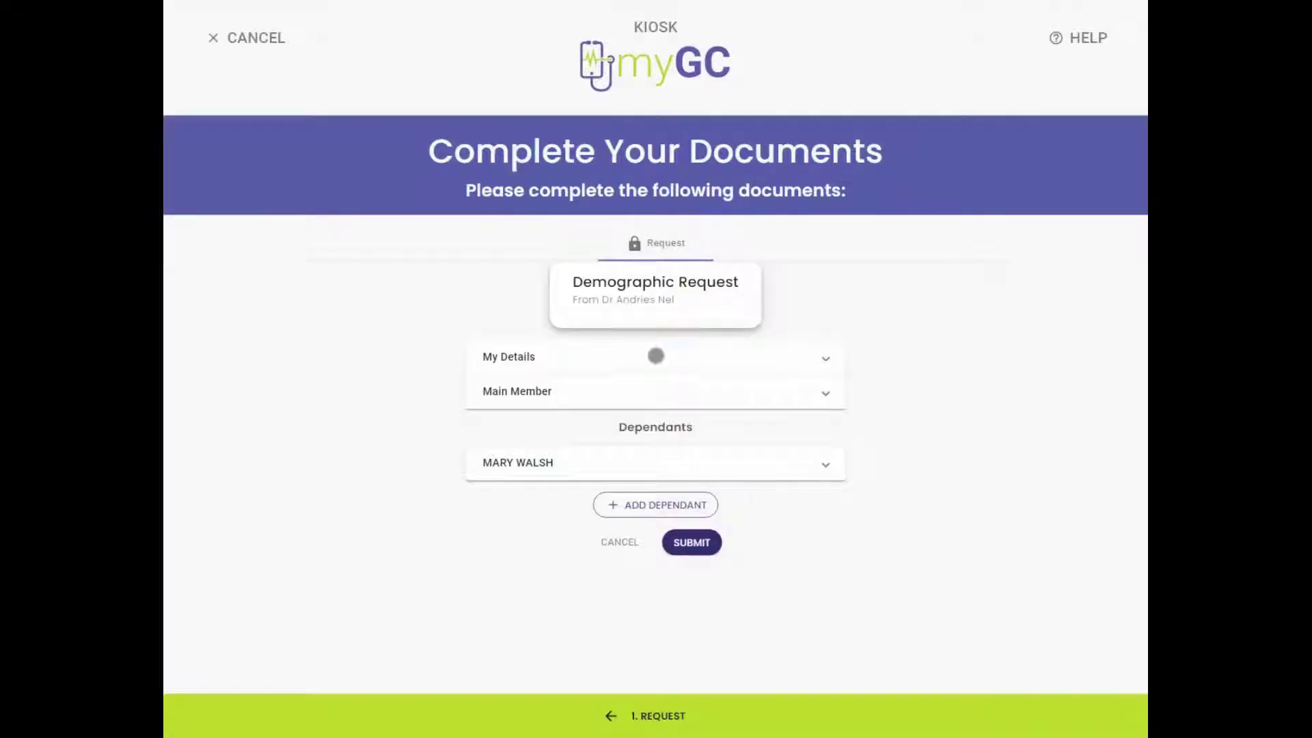
On the kiosk, review My Details, then accept and sign the consent form.
left_click(656, 355)
scroll(656, 410, "down", 5)
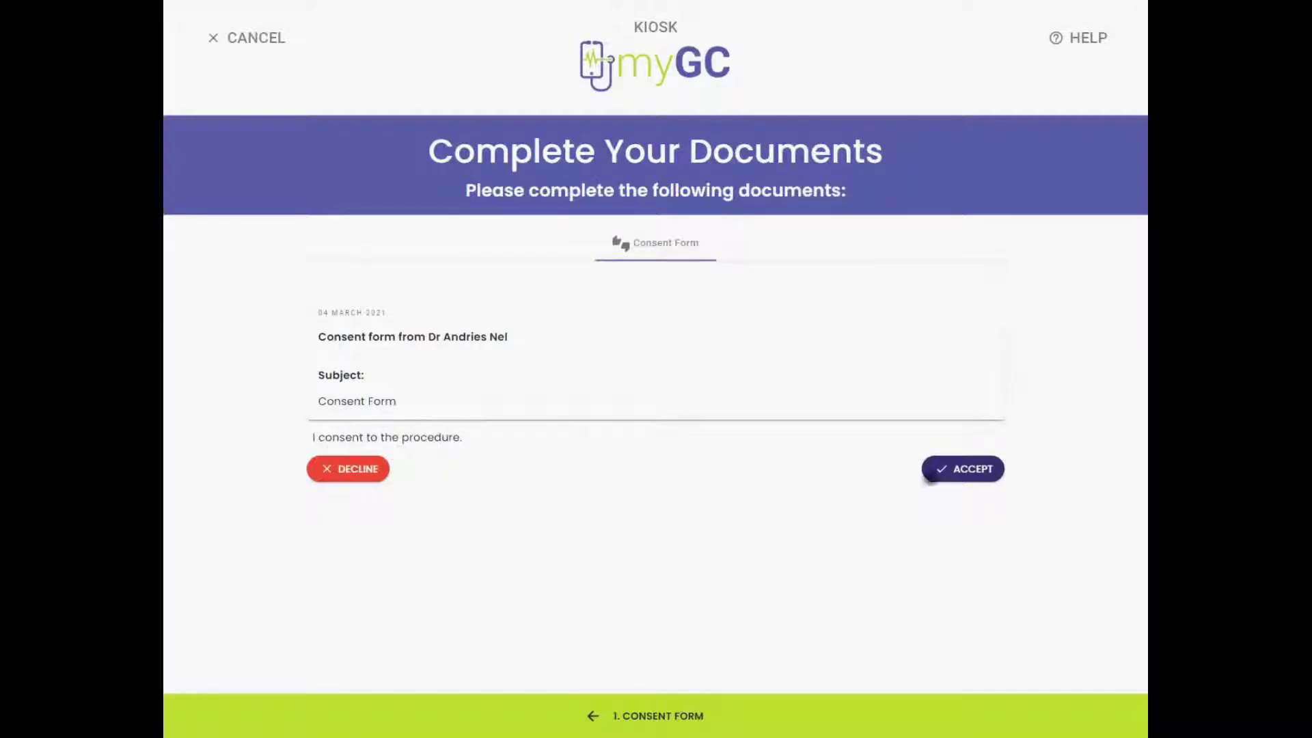
left_click(963, 468)
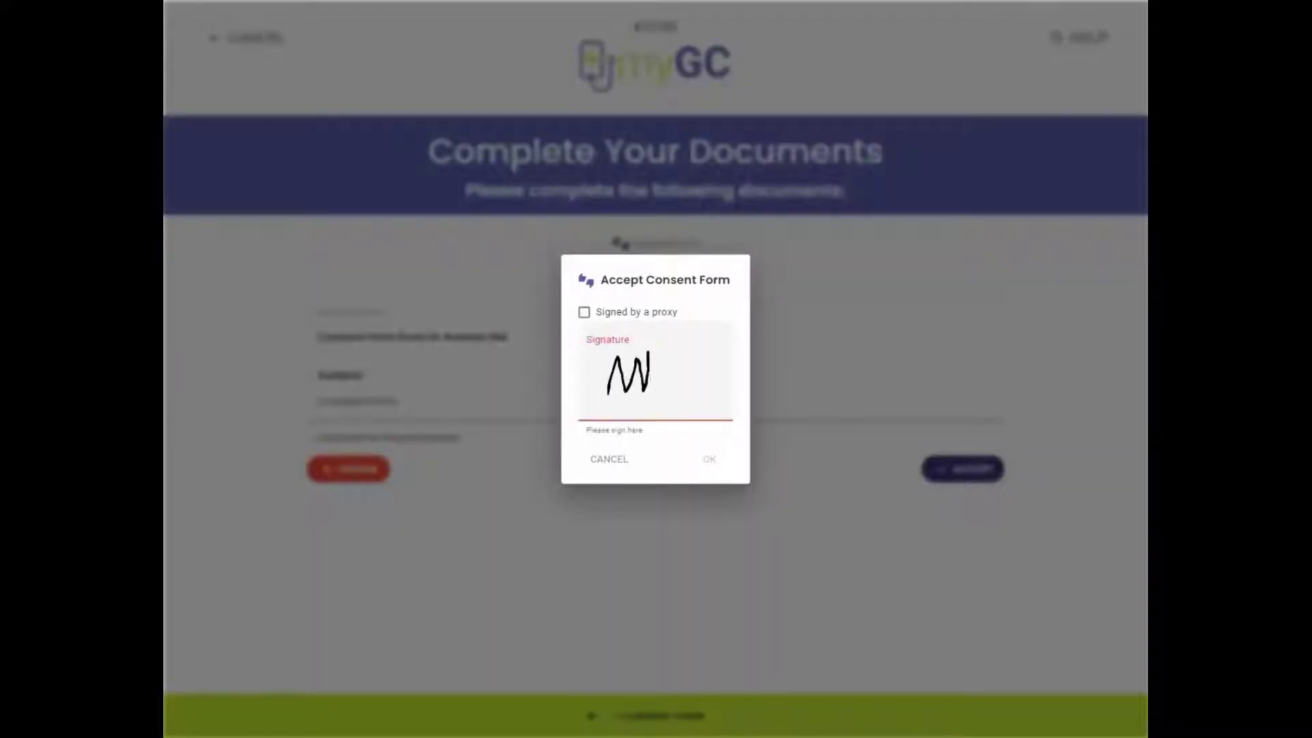
left_click(710, 460)
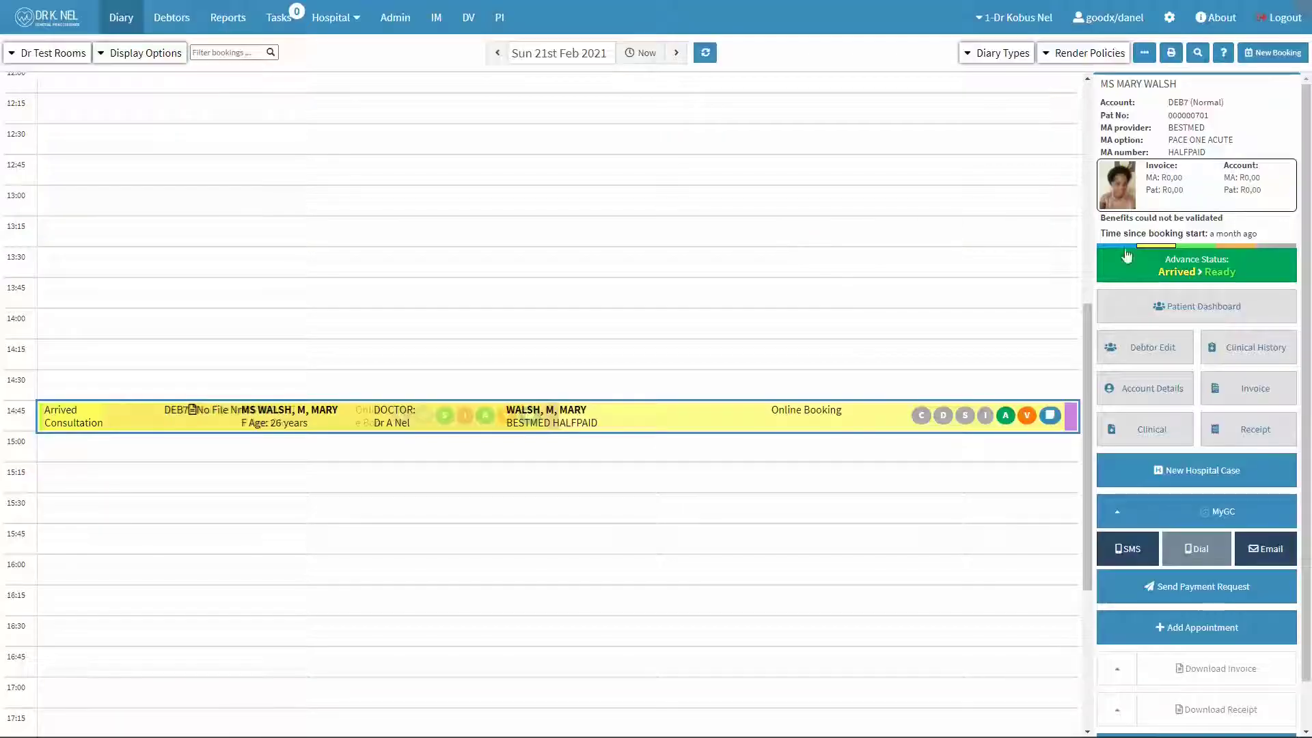
Advance the booking to Ready and start a SCRIPT task for another patient.
left_click(1179, 269)
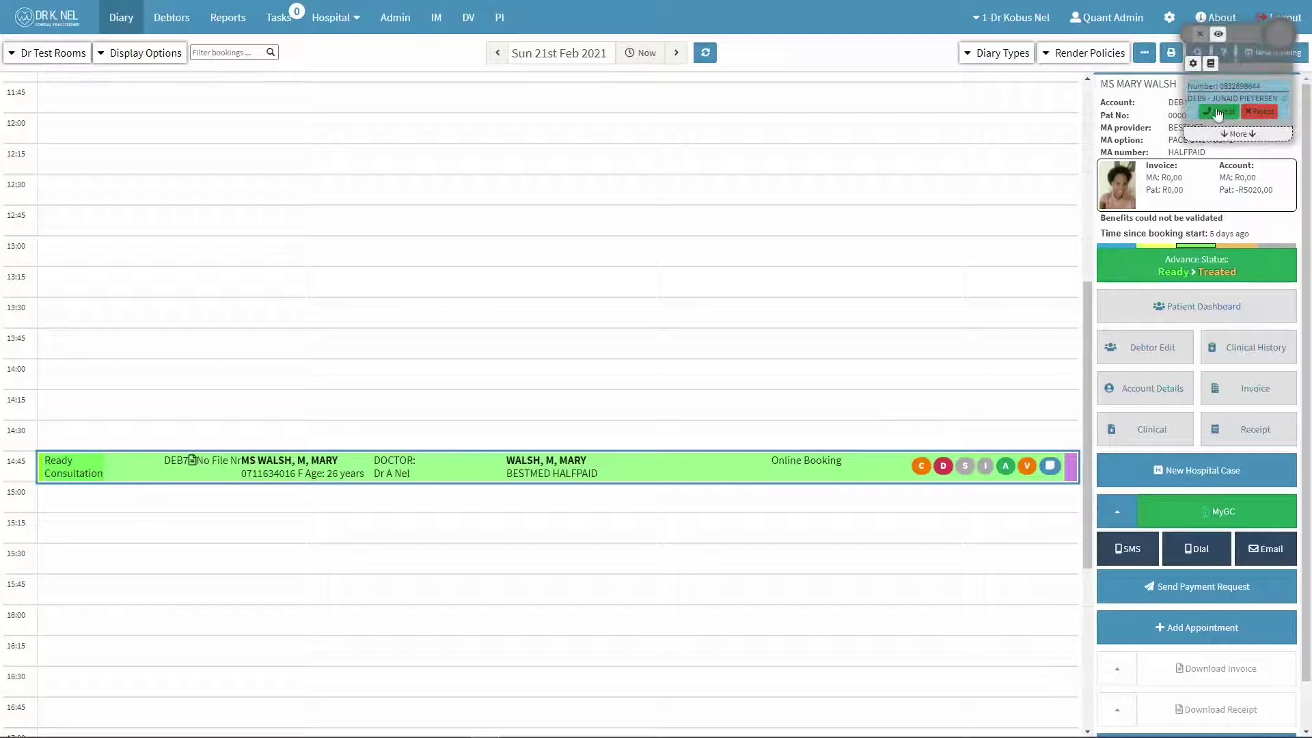
left_click(1218, 112)
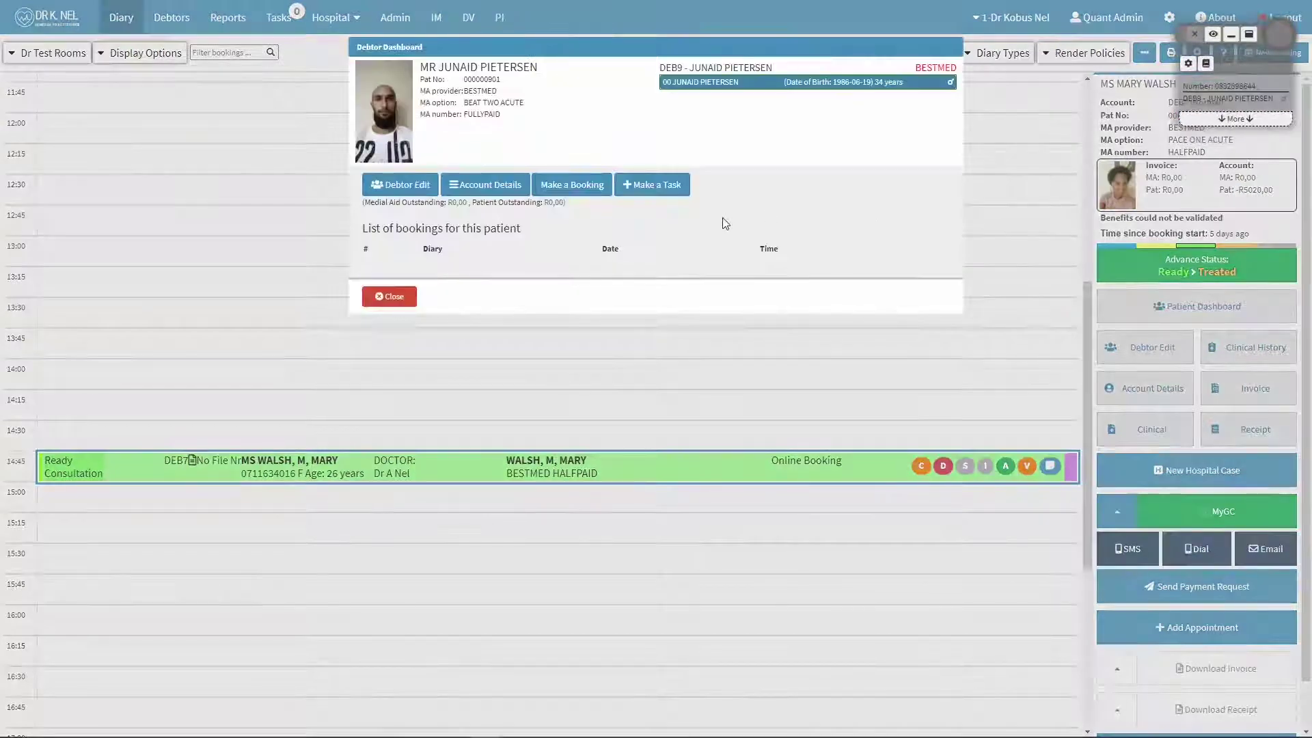
left_click(669, 191)
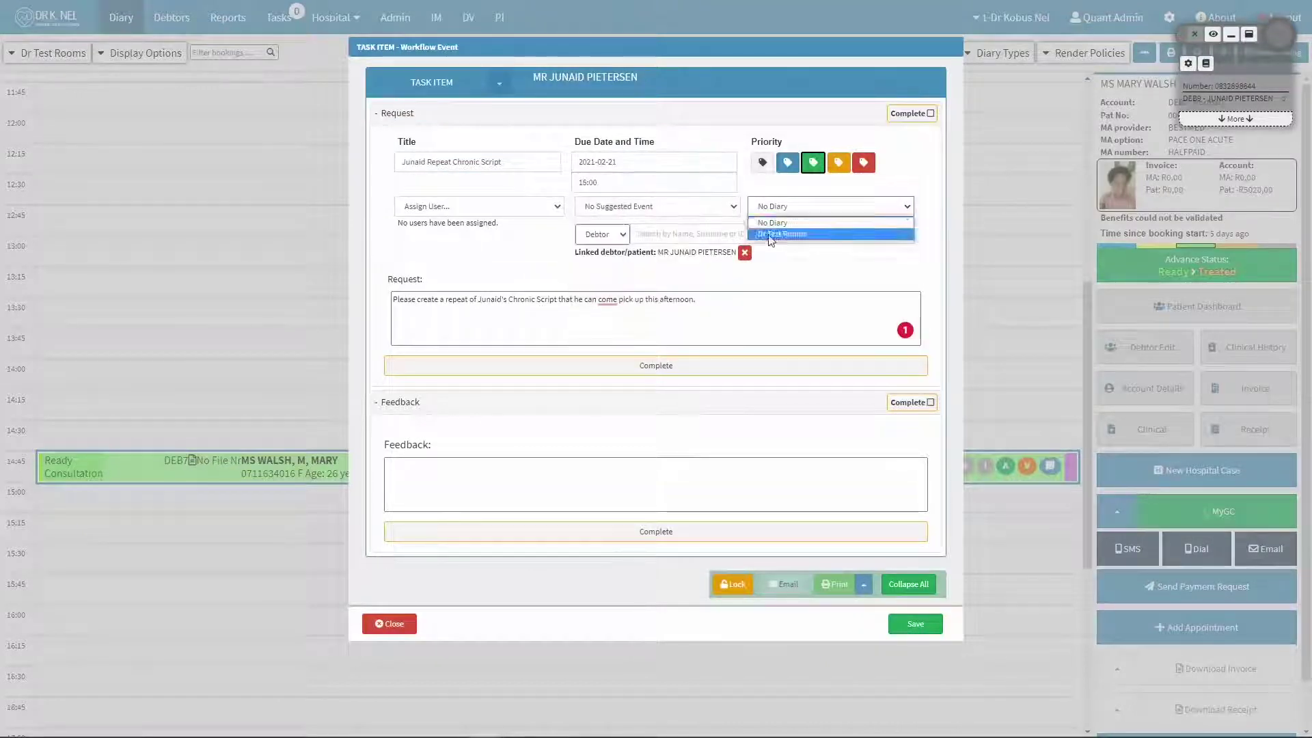
scroll(670, 267, "down", 5)
left_click(635, 339)
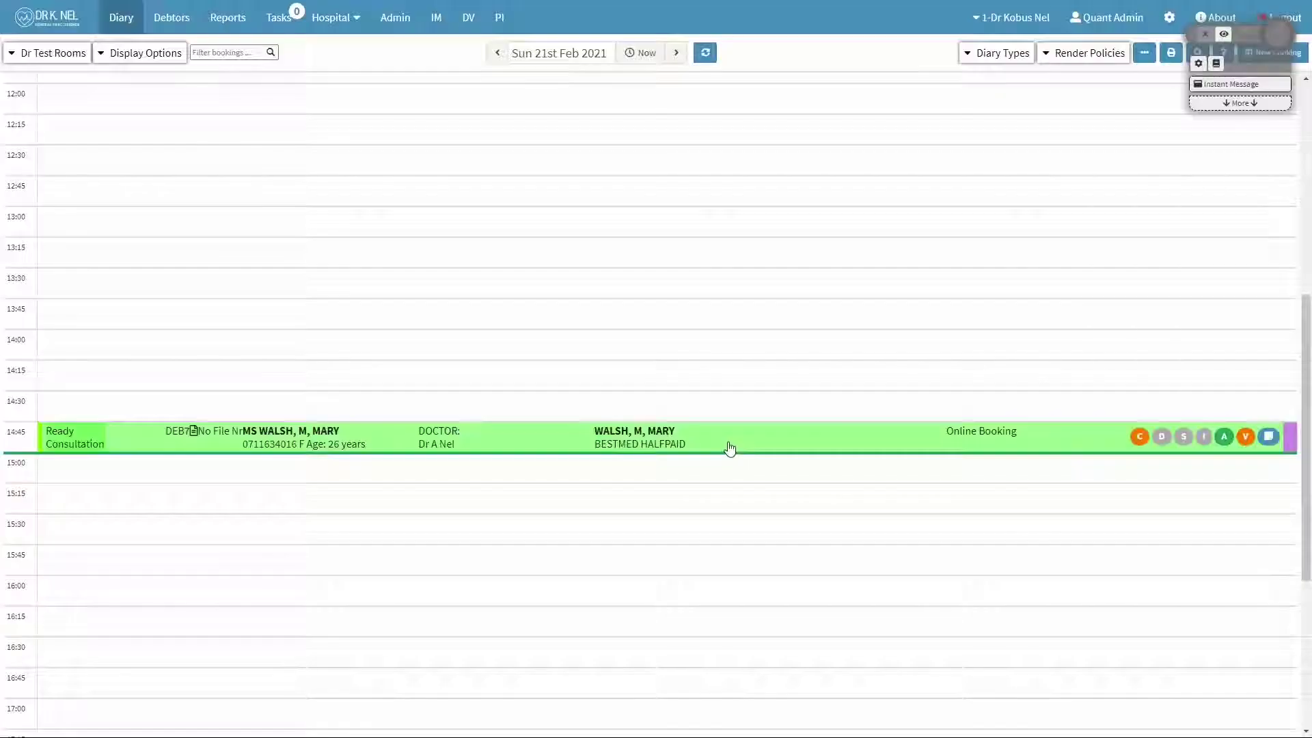
Enlarge and close the patient's photo, then open her Patient Dashboard.
left_click(1125, 188)
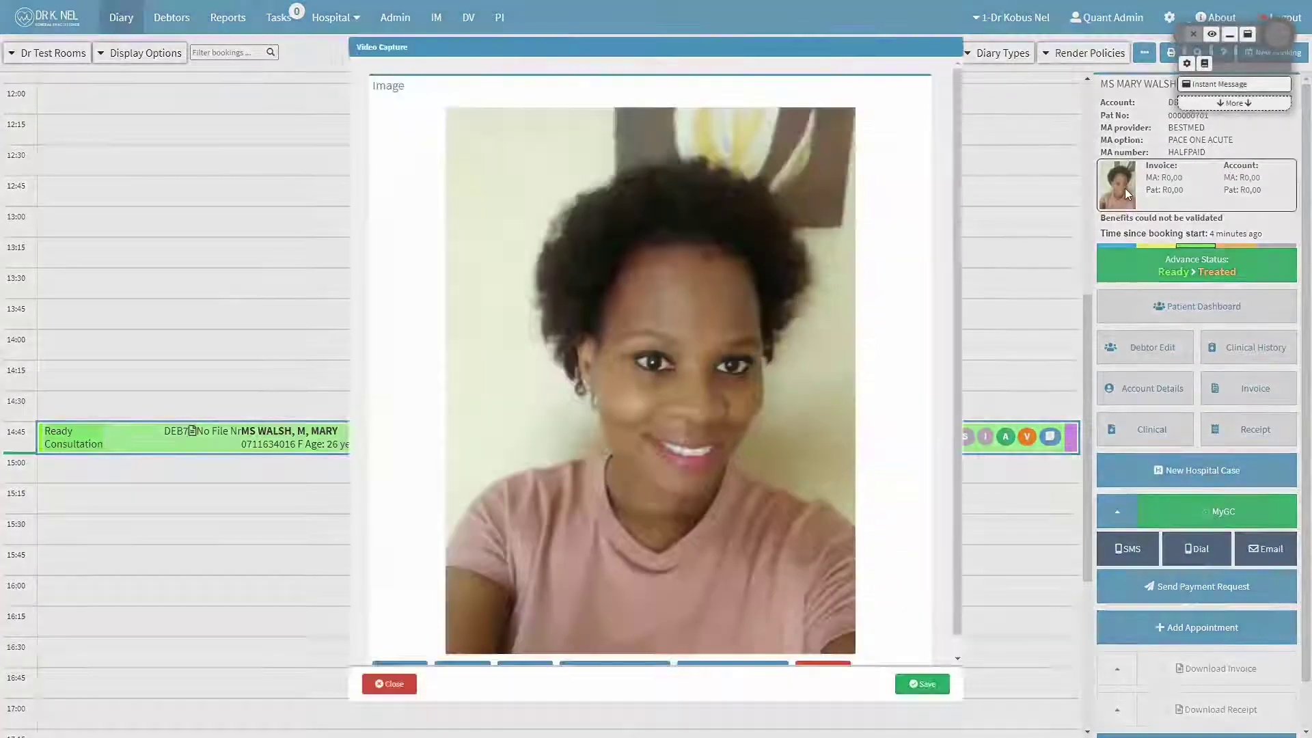
left_click(391, 685)
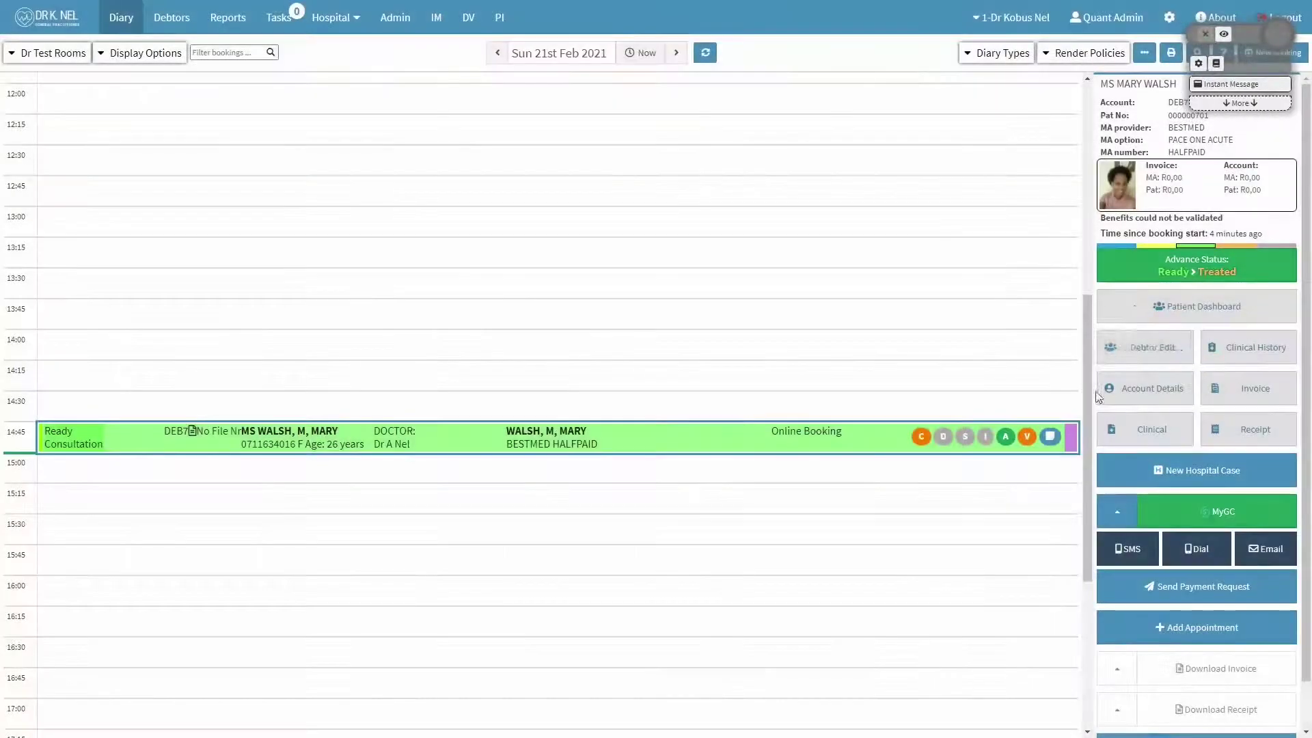
left_click(1161, 311)
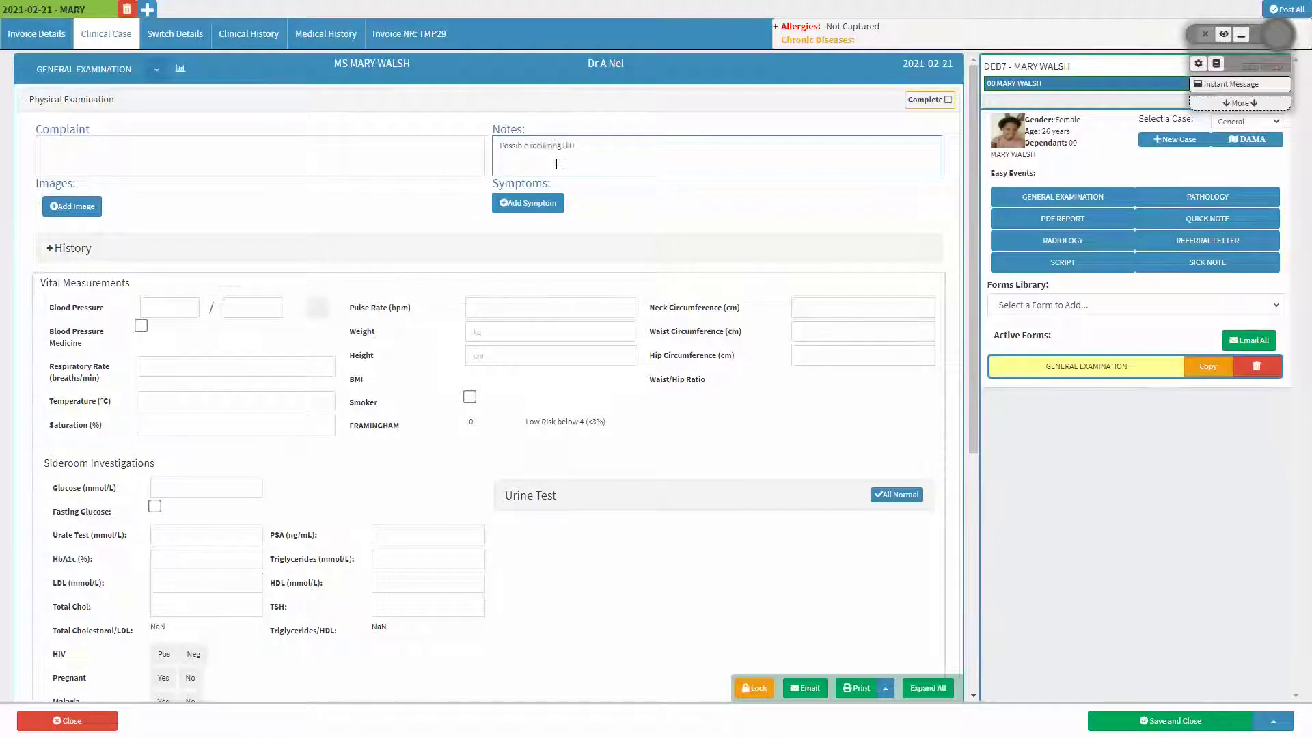
Add four urinary symptom entries to the examination form.
left_click(538, 203)
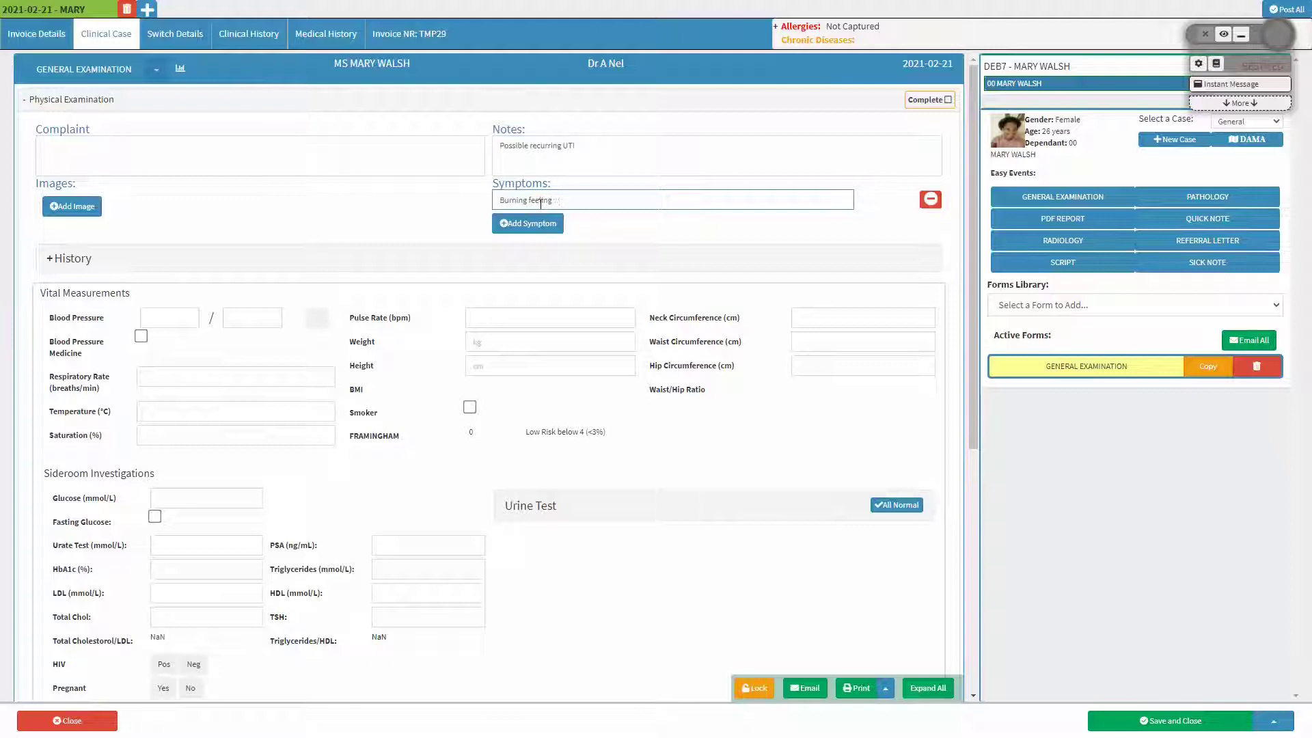
left_click(527, 224)
type("Bk")
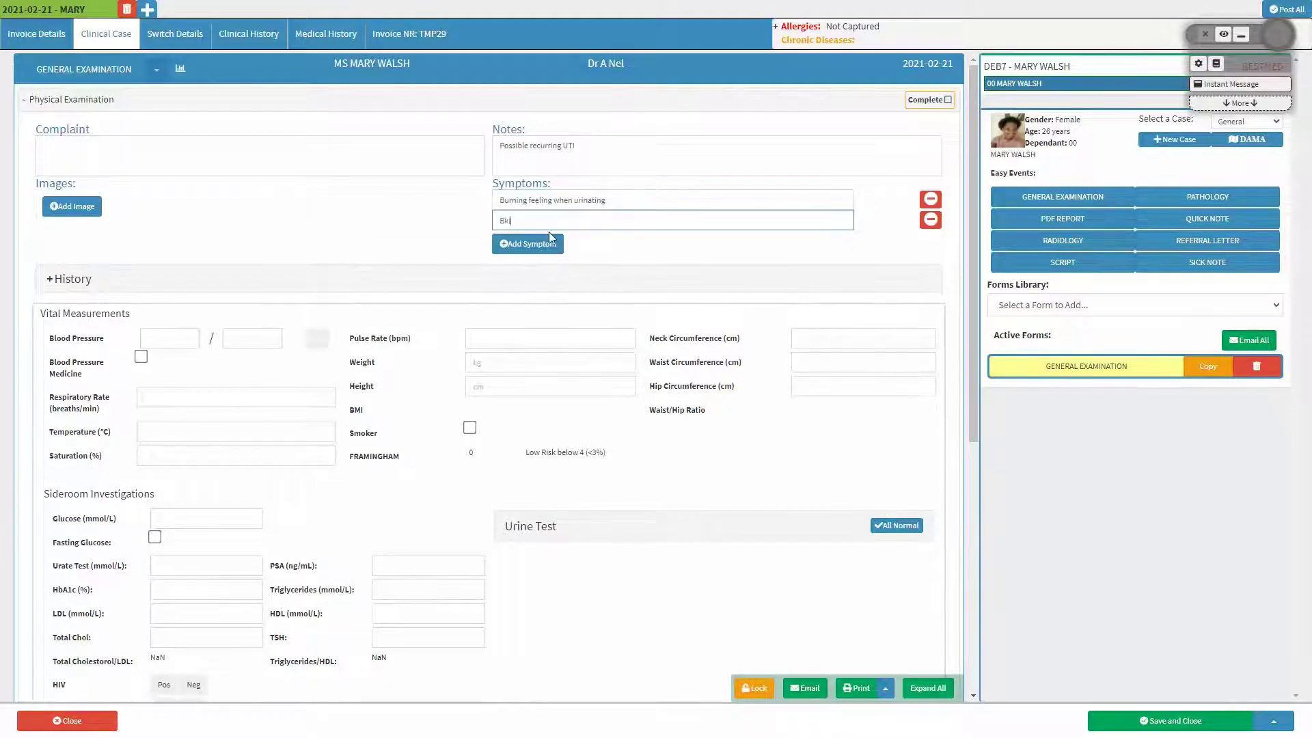
type("ine")
left_click(548, 242)
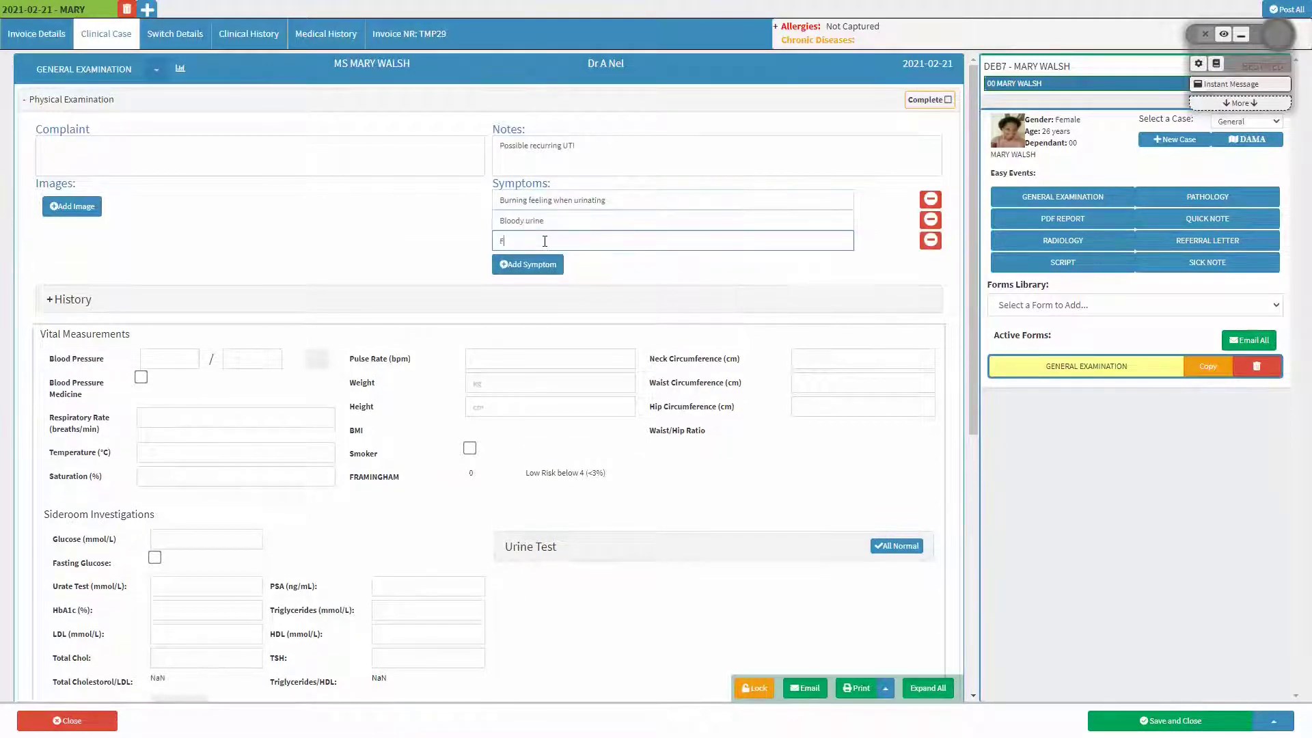
type("Fever")
left_click(538, 264)
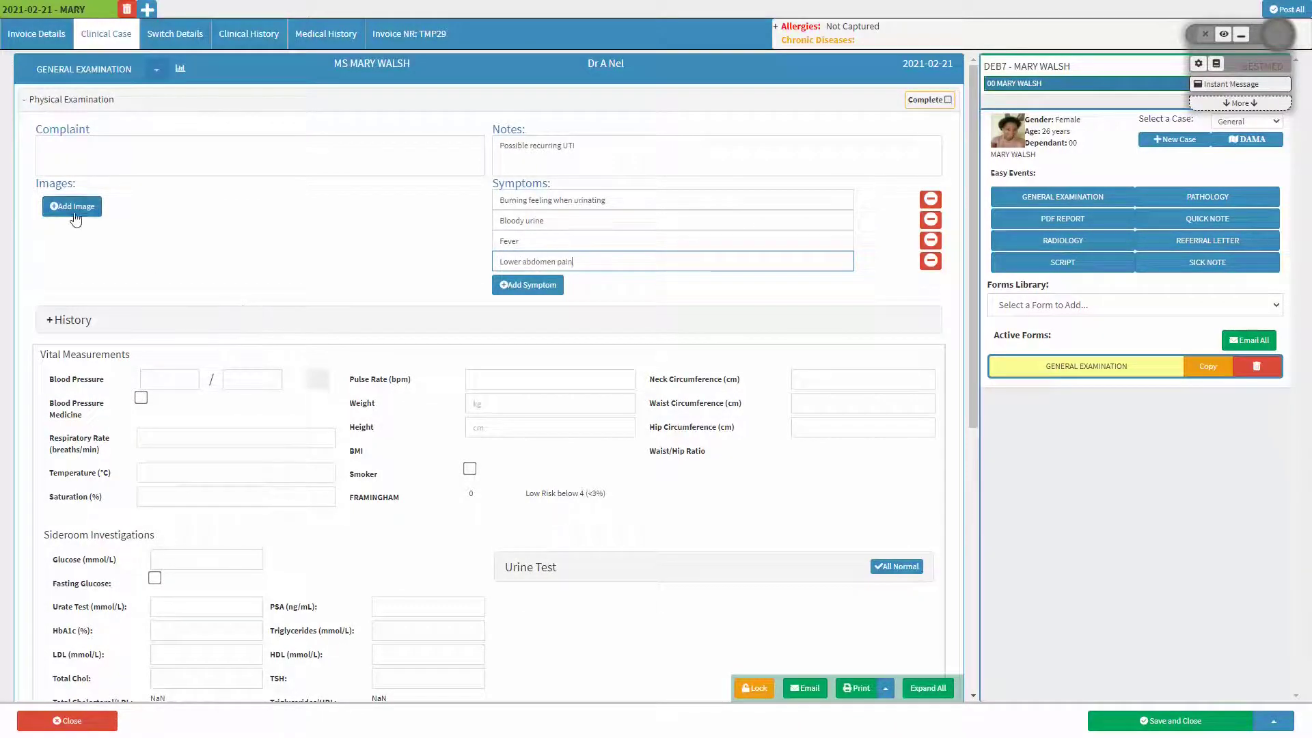
Attach the externally uploaded skin image and start pairing the blood-pressure monitor.
left_click(75, 214)
left_click(731, 173)
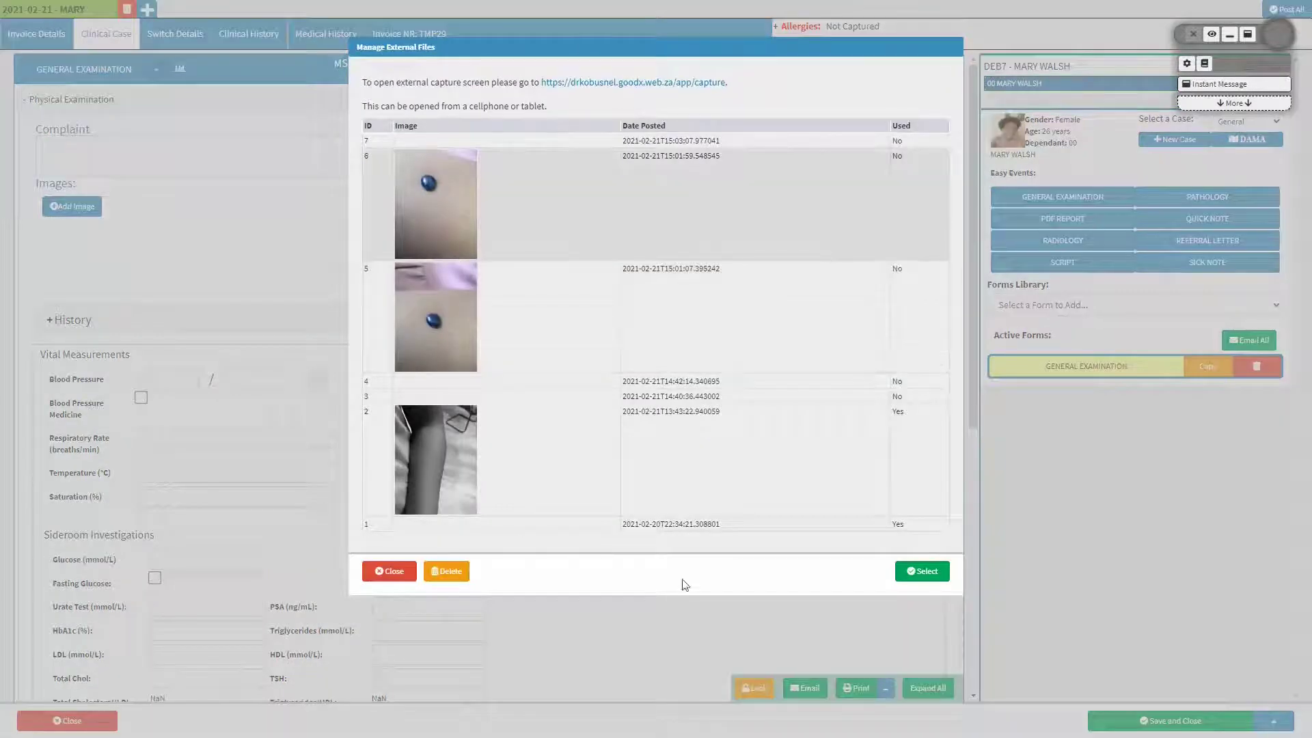
left_click(923, 571)
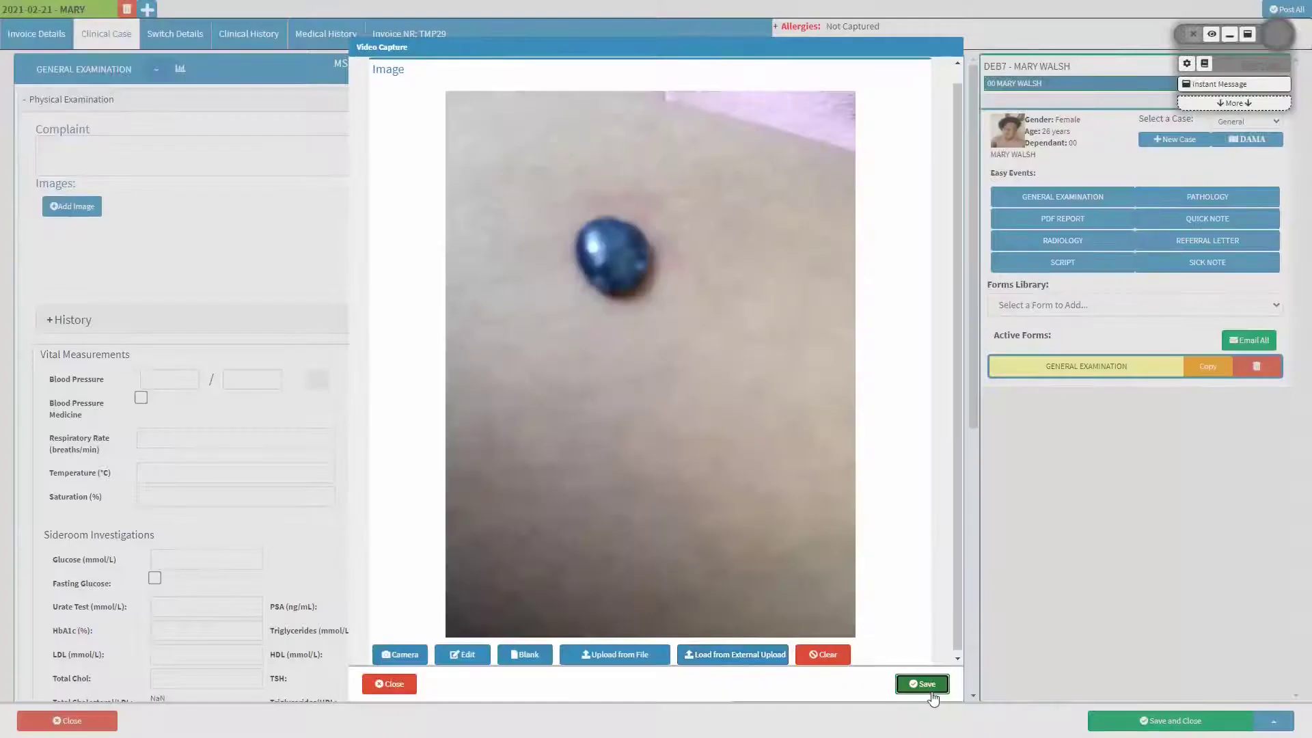
left_click(928, 689)
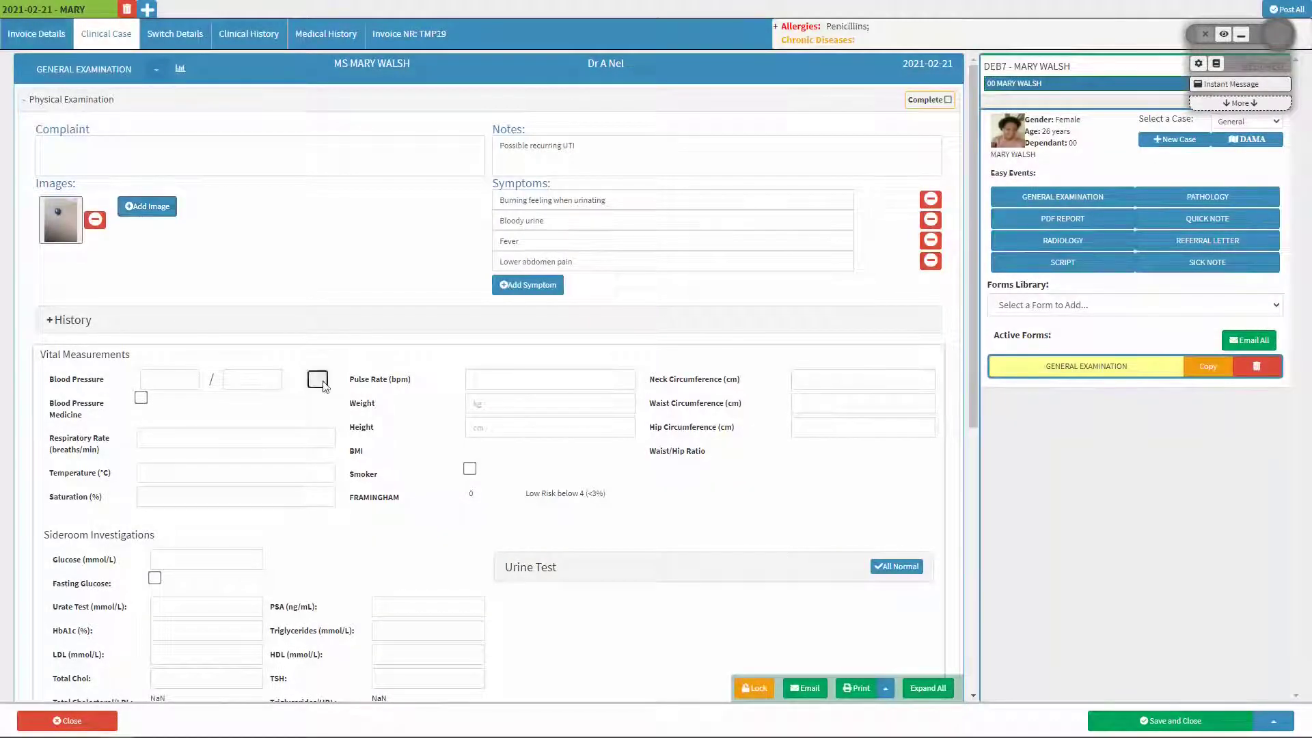
left_click(318, 380)
left_click(124, 47)
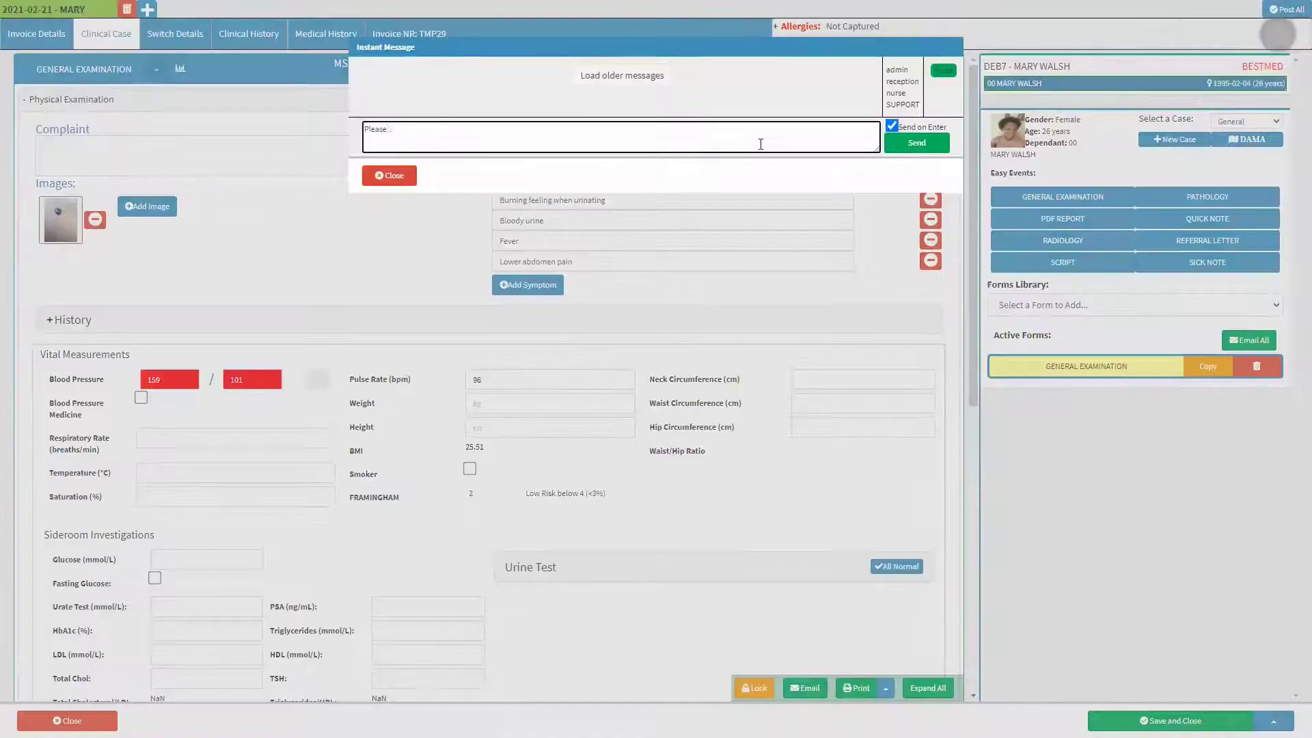
Send the instant message asking for the urine test.
key("Return")
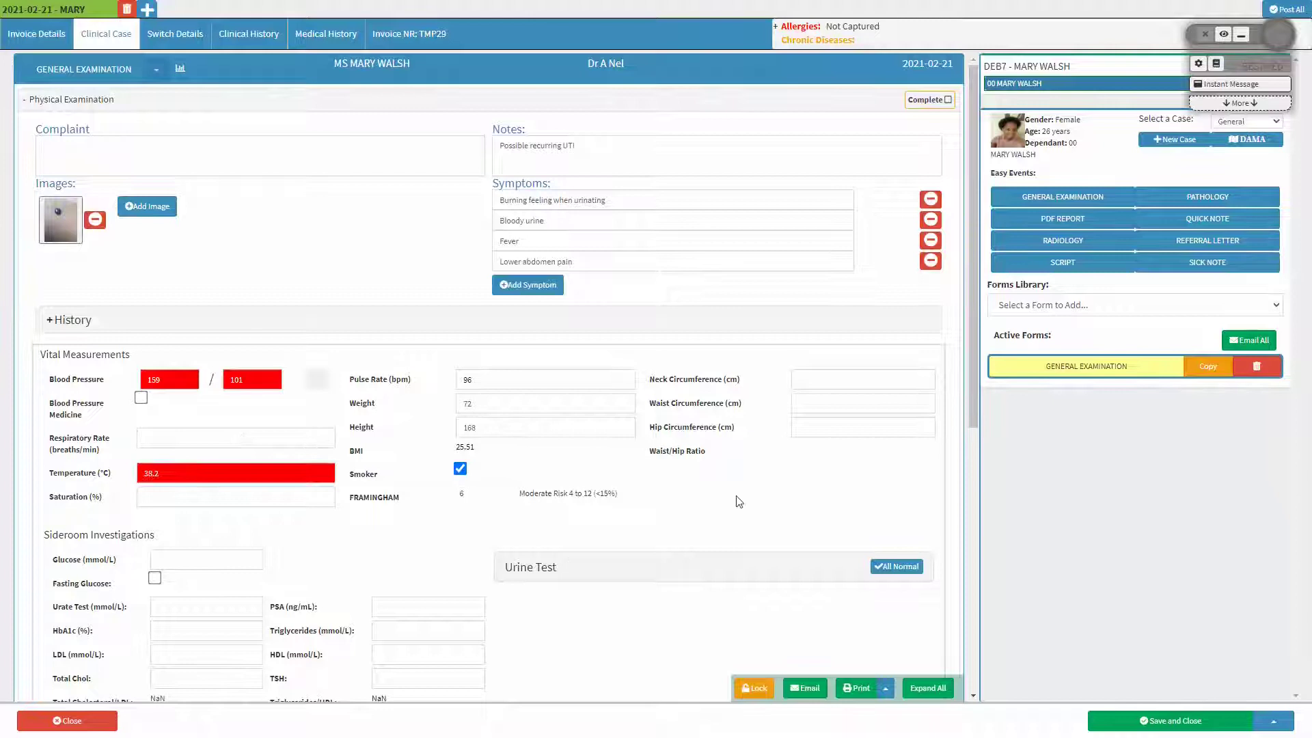
Record kidney disease in the patient's family history.
left_click(69, 319)
left_click(134, 386)
scroll(141, 532, "down", 3)
left_click(141, 532)
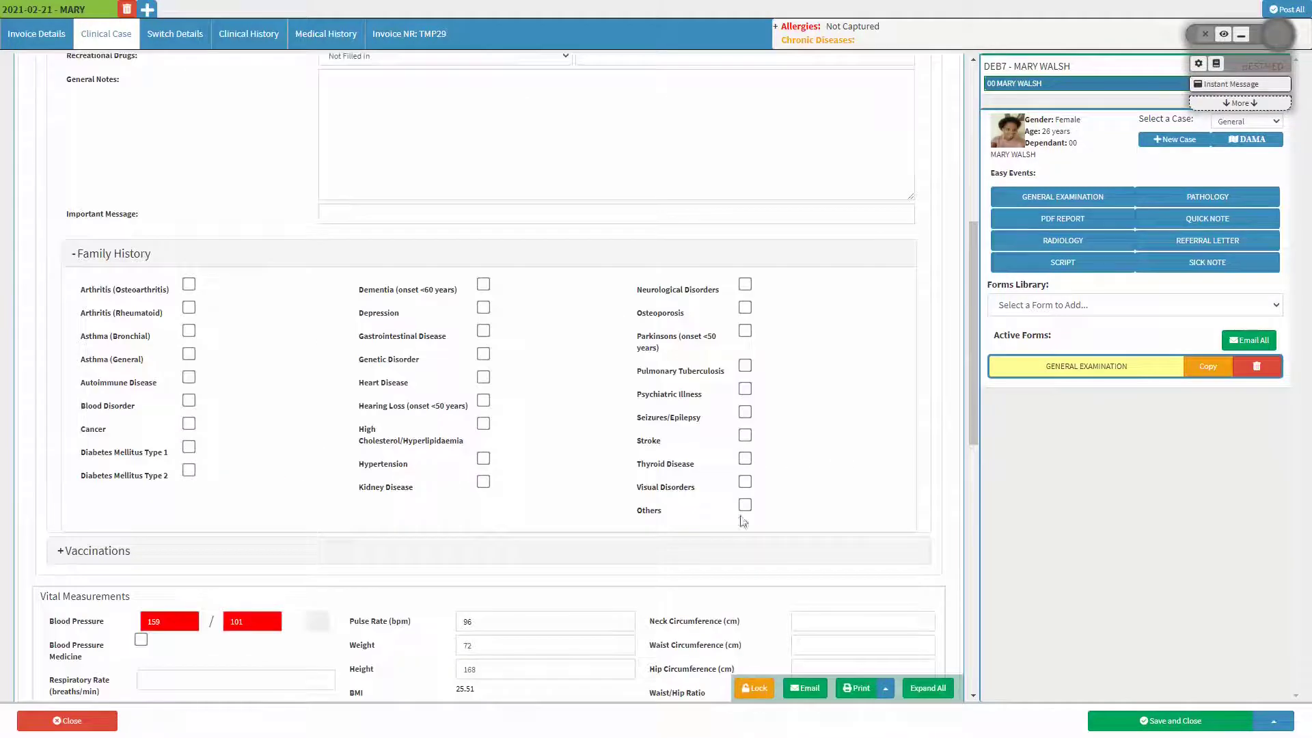
left_click(744, 522)
left_click(847, 516)
type("UT")
left_click(484, 487)
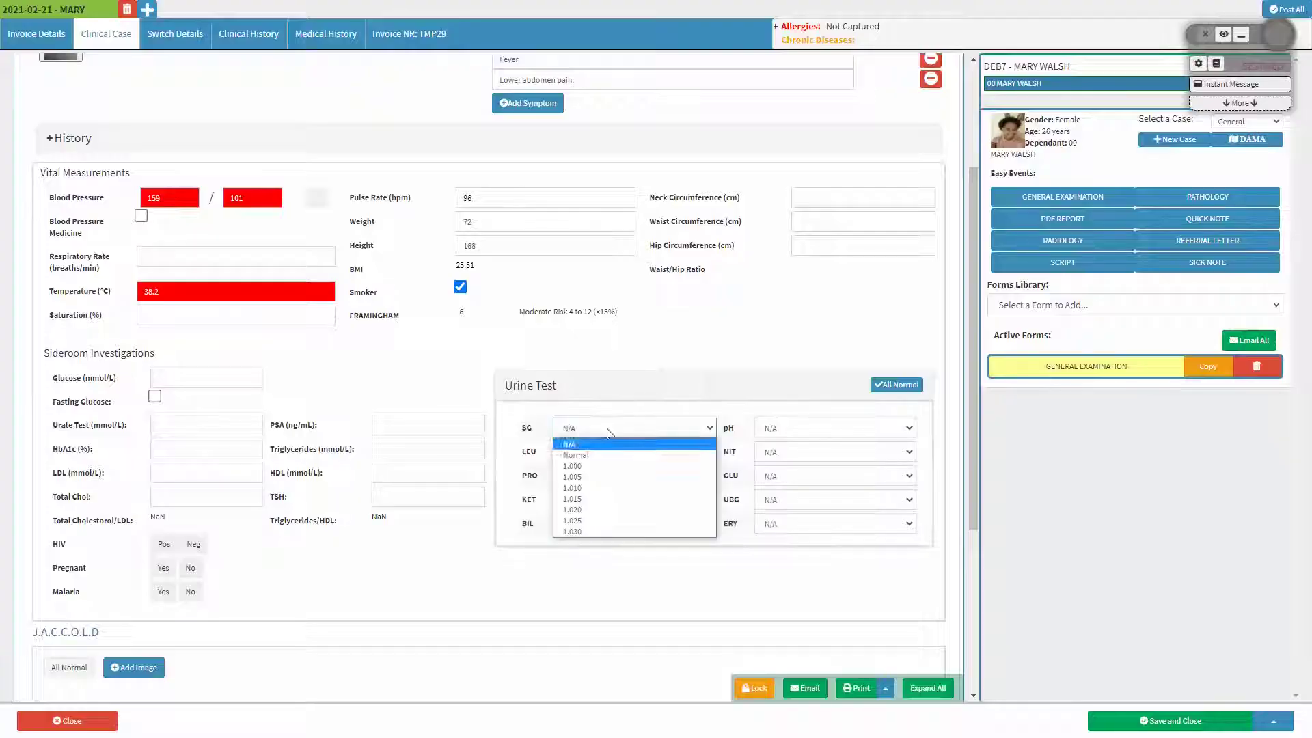
scroll(644, 550, "down", 3)
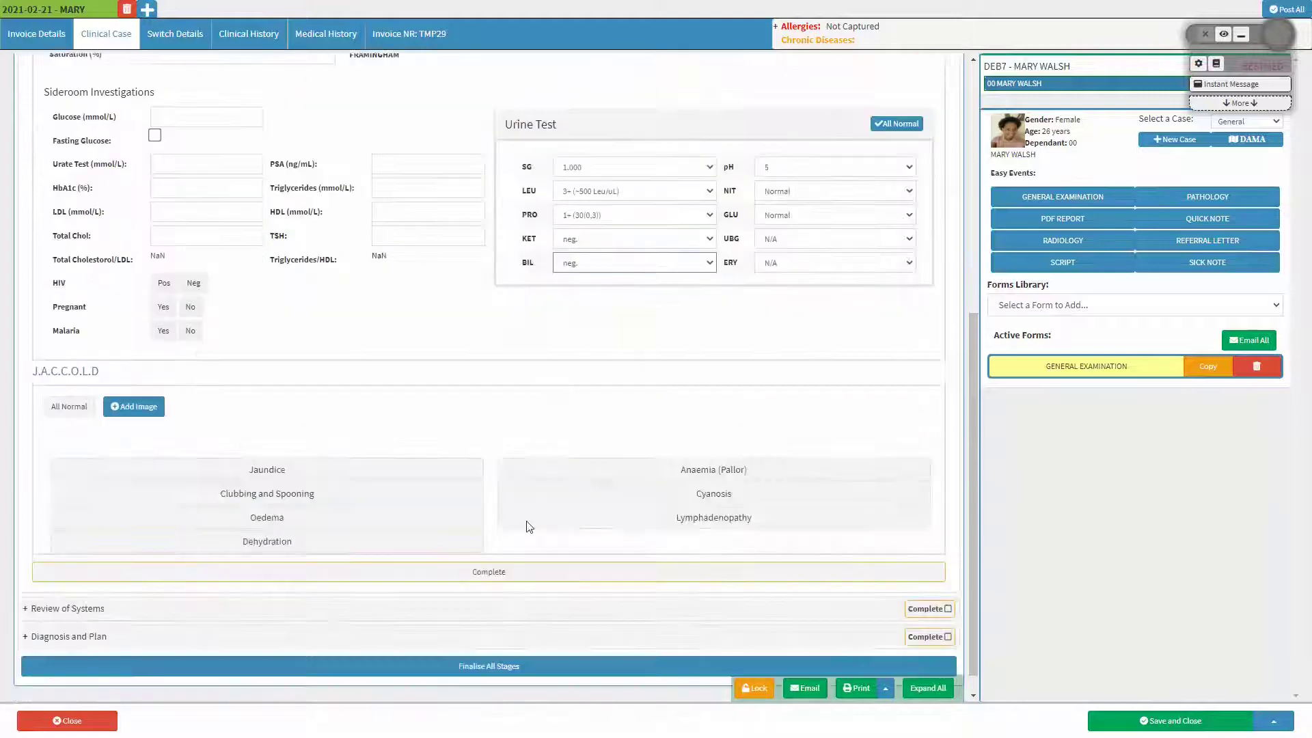
Complete the physical examination with normal signs except dehydration, with a note.
left_click(69, 393)
left_click(266, 529)
left_click(173, 554)
type("turgor")
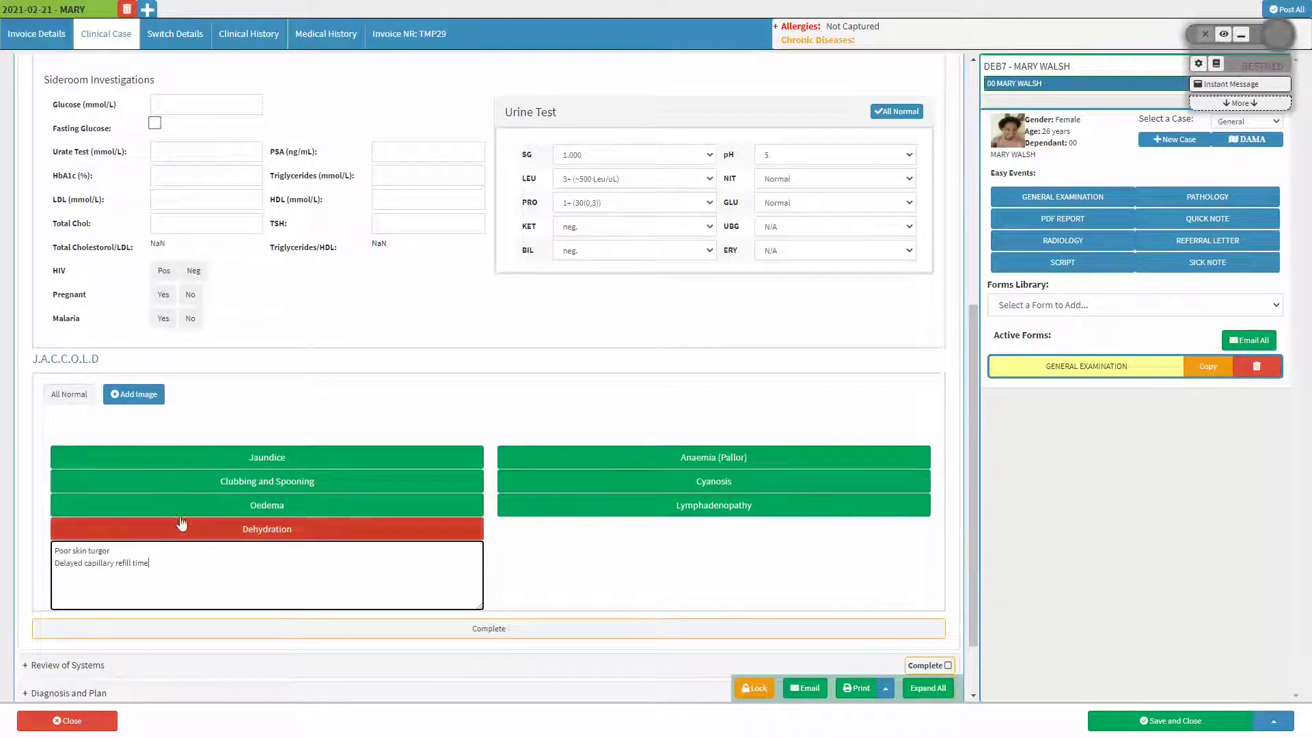
left_click(267, 504)
Mark four Review of Systems body systems as All Normal.
left_click(488, 629)
left_click(901, 169)
left_click(902, 211)
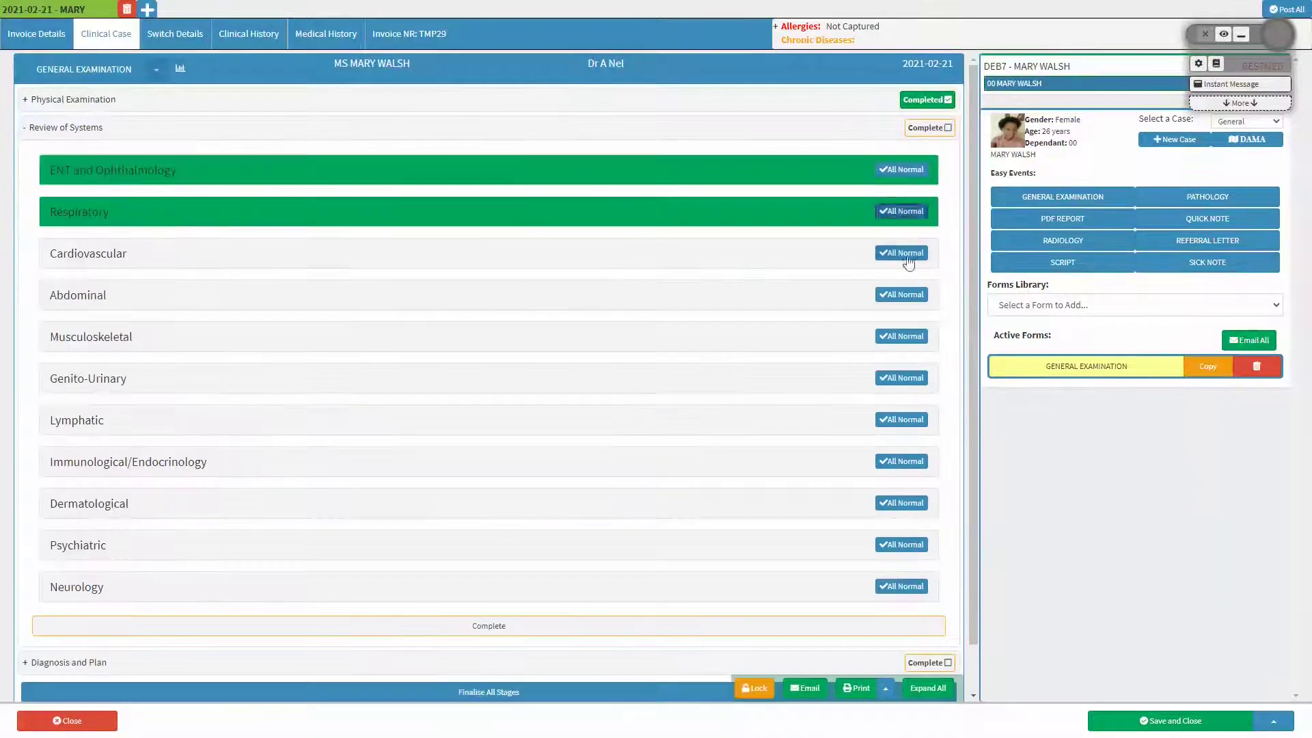
left_click(902, 254)
left_click(902, 461)
Mark the Dermatological body image, add general notes, and complete Review of Systems.
left_click(89, 503)
left_click(272, 513)
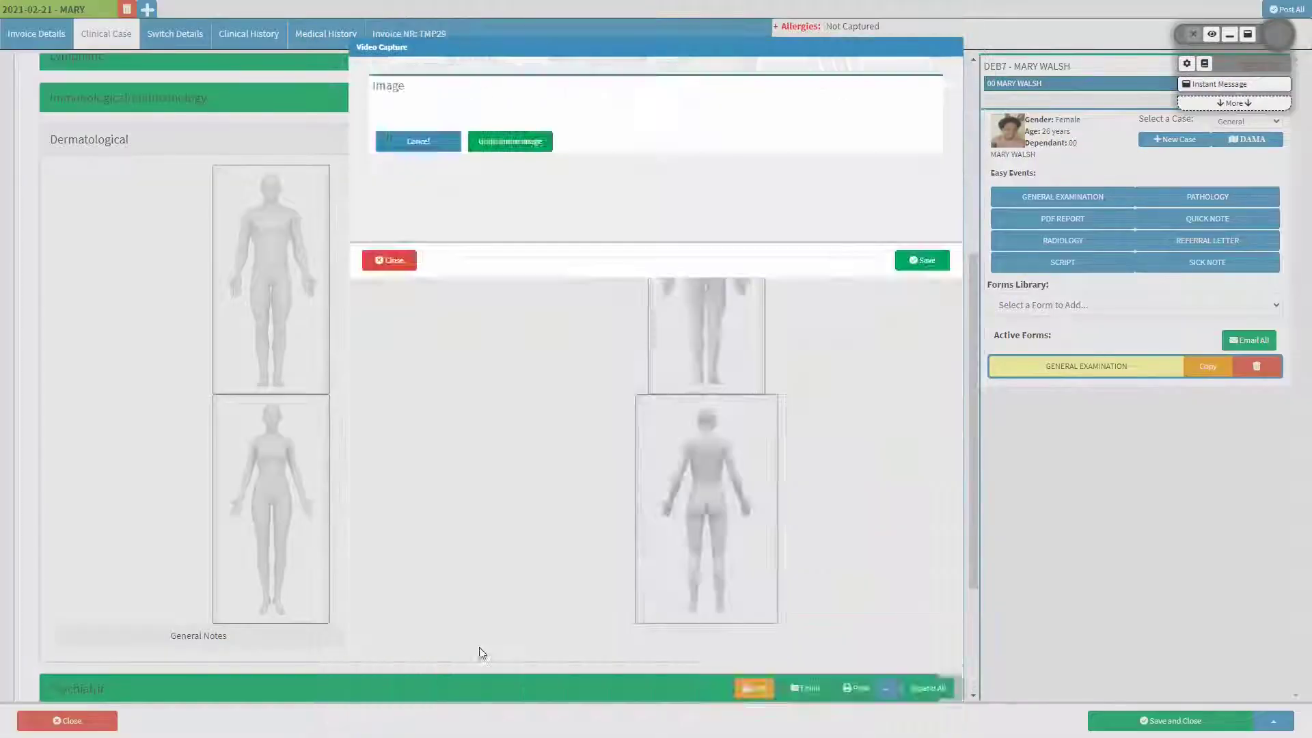
left_click(271, 513)
left_click(921, 684)
left_click(308, 584)
type("Need t")
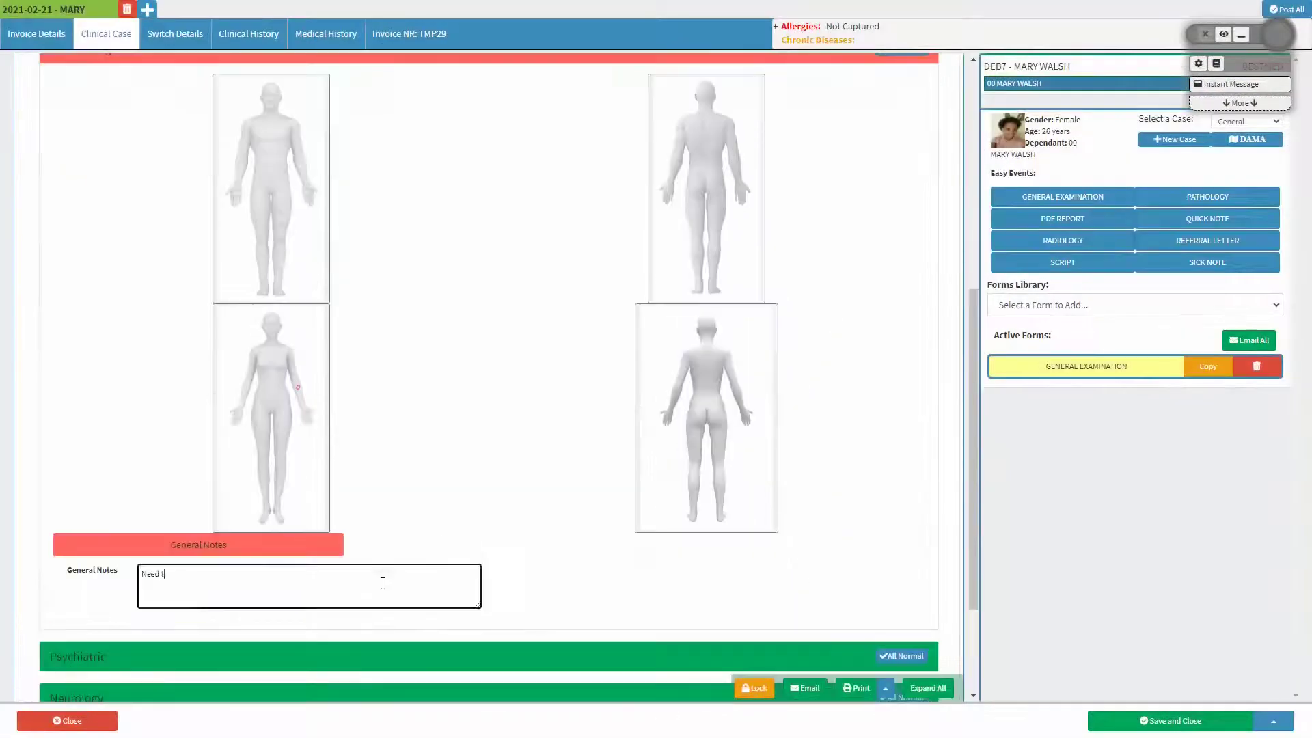
type("on")
scroll(383, 582, "down", 5)
scroll(584, 350, "up", 5)
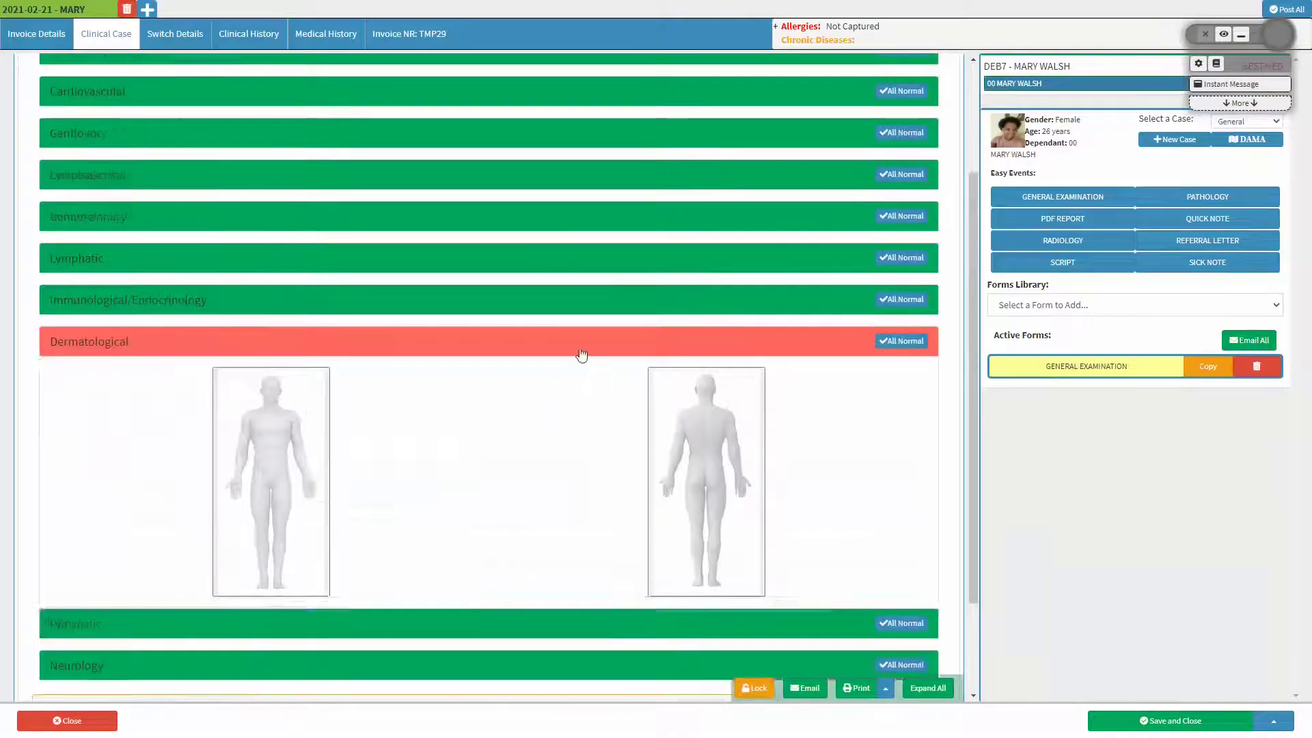
left_click(584, 349)
left_click(488, 575)
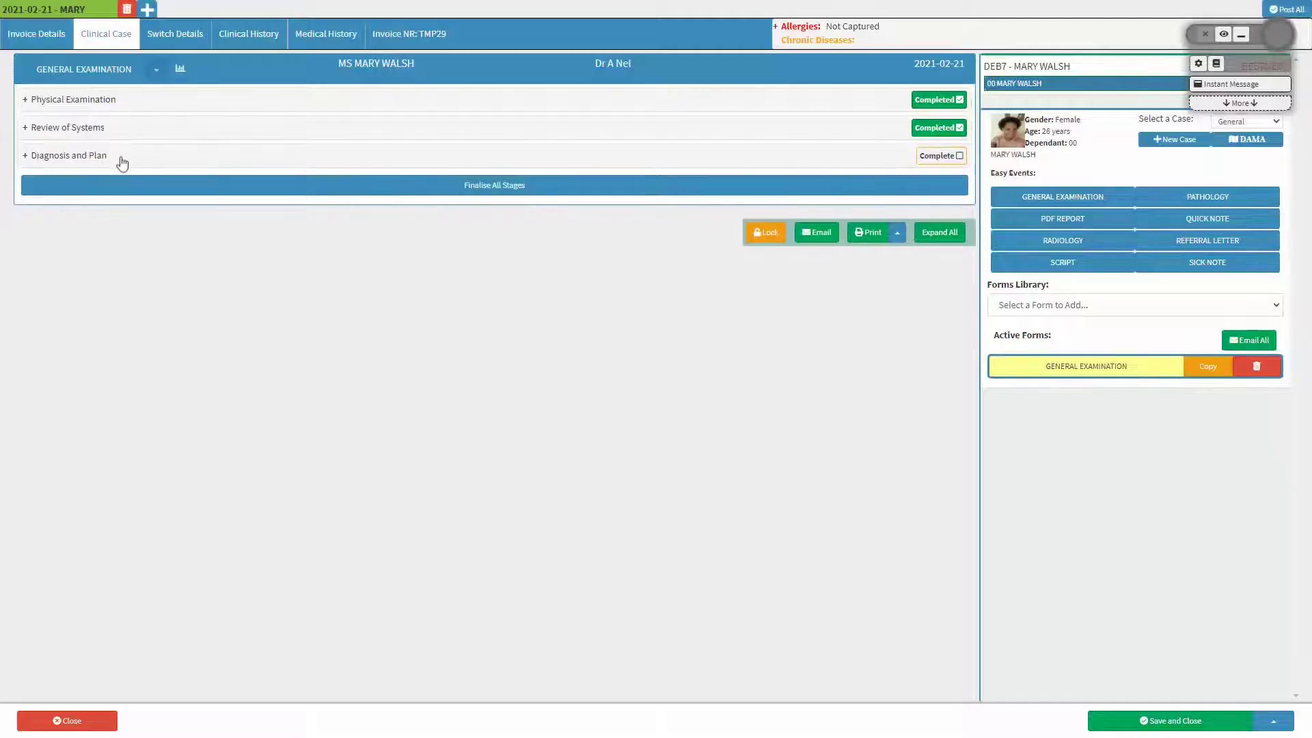
Add the N39.0 urinary tract infection diagnosis and the Drip Procedure template.
left_click(69, 155)
type("n39")
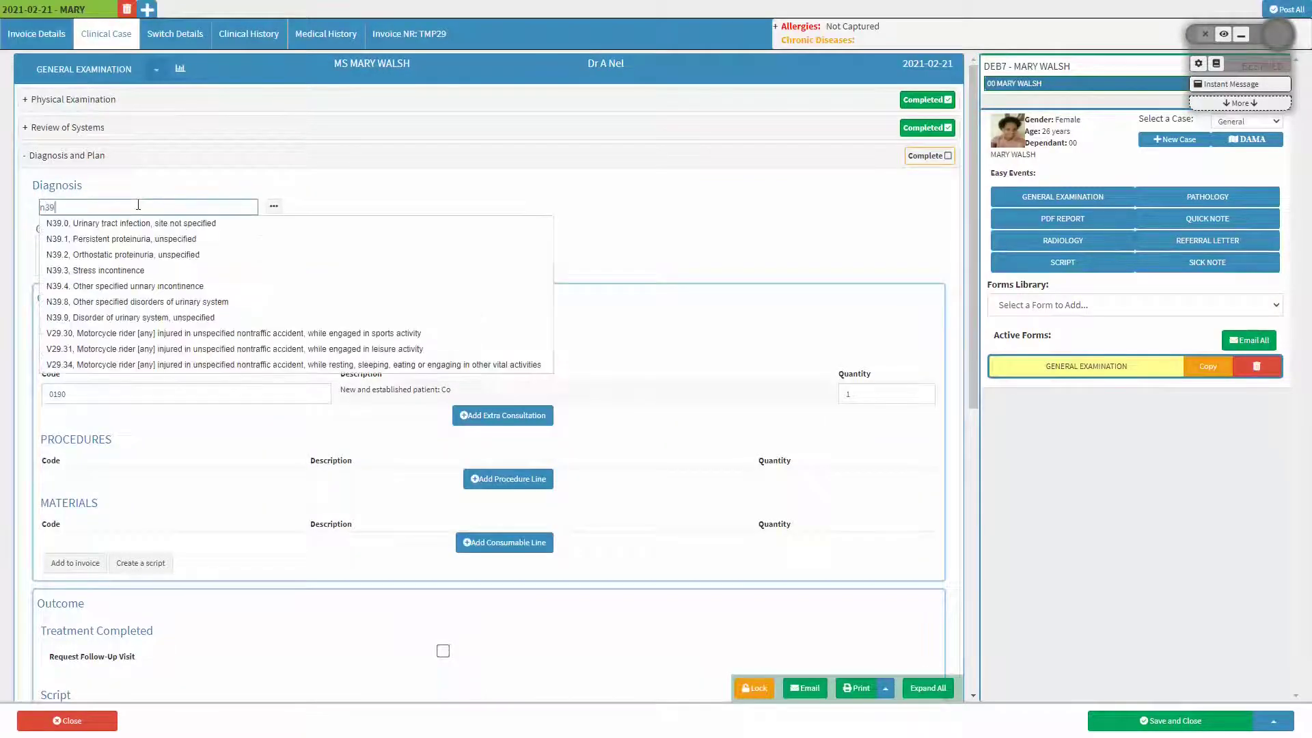
key("Return")
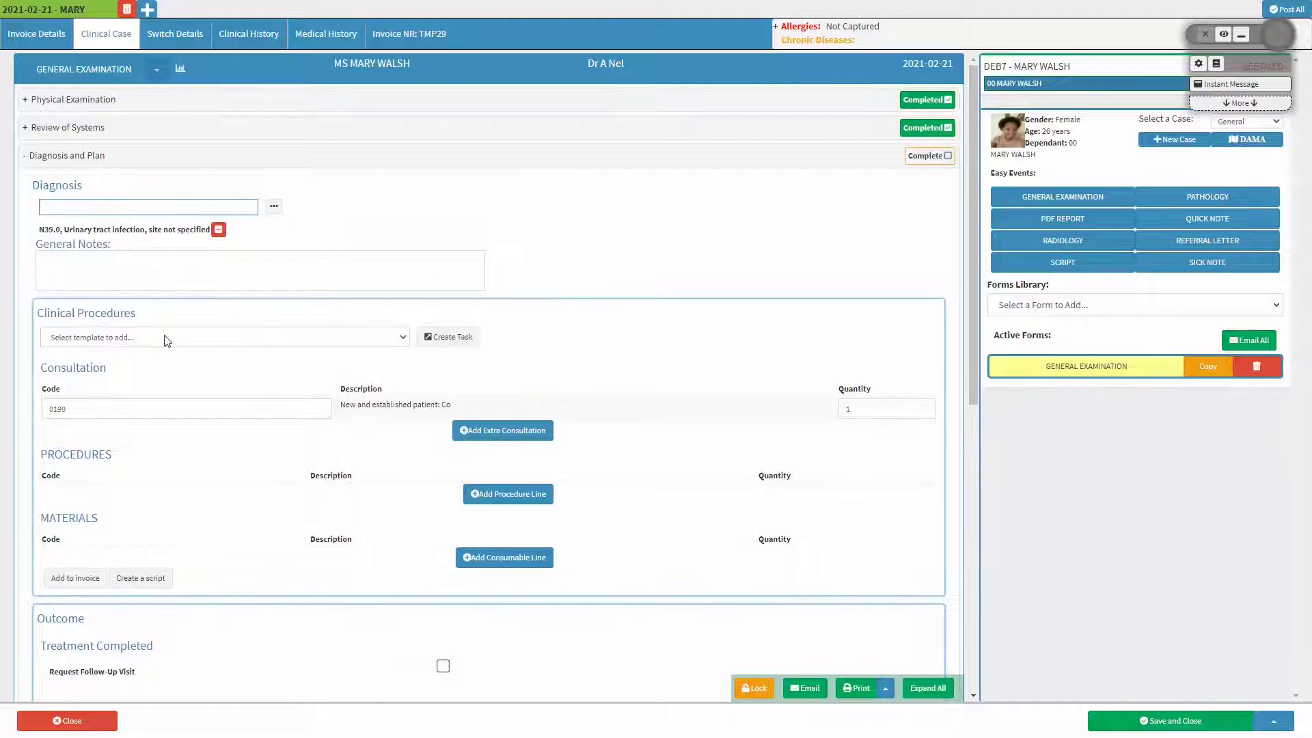
left_click(142, 337)
left_click(80, 365)
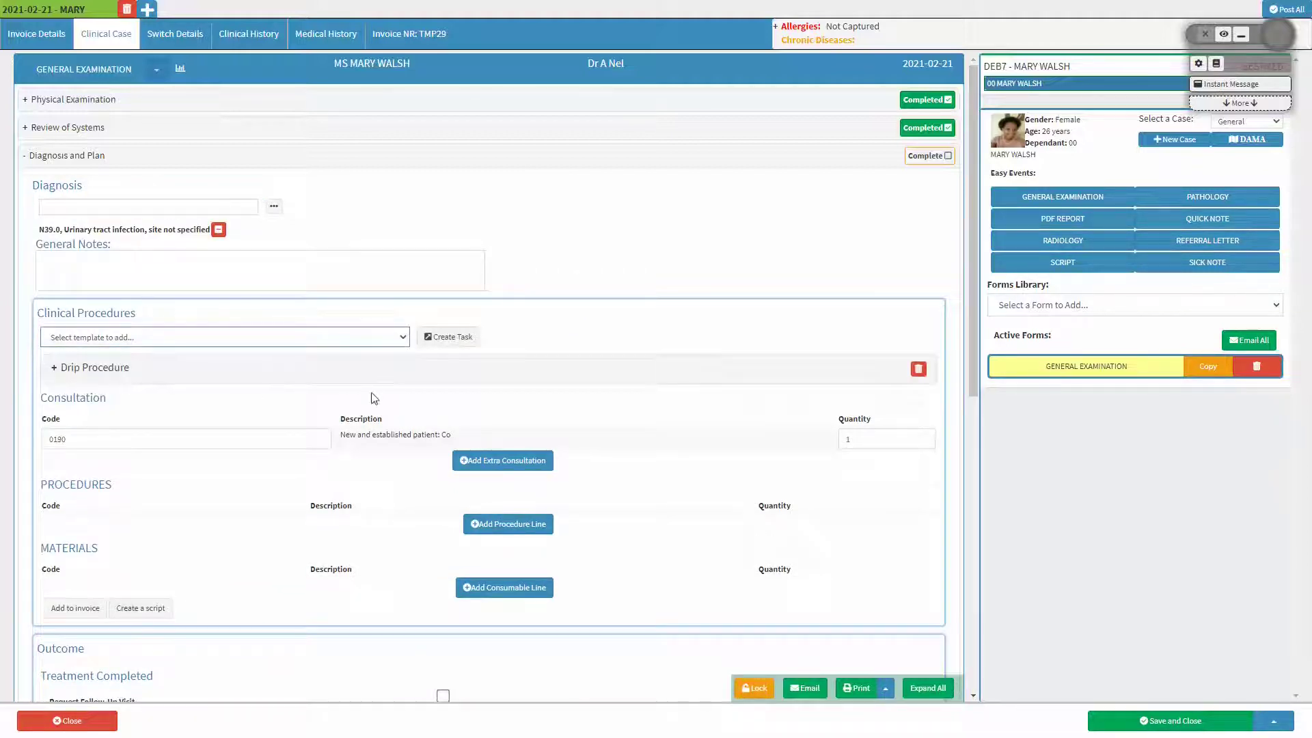
scroll(307, 308, "down", 2)
Set drip sizes: Jelco 18G Green, Butterfly 21G, 21G needles, 3ML syringes.
left_click(261, 292)
left_click(686, 320)
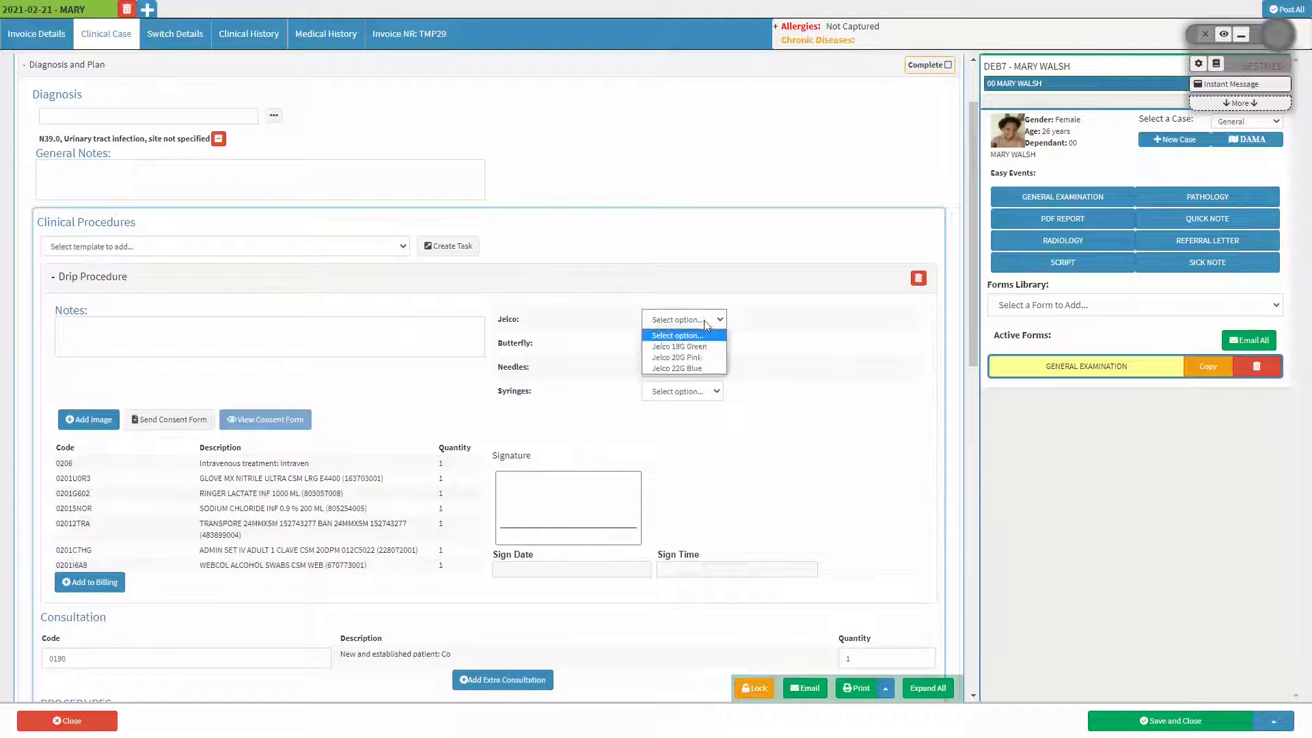
left_click(686, 344)
left_click(676, 374)
left_click(685, 367)
left_click(677, 416)
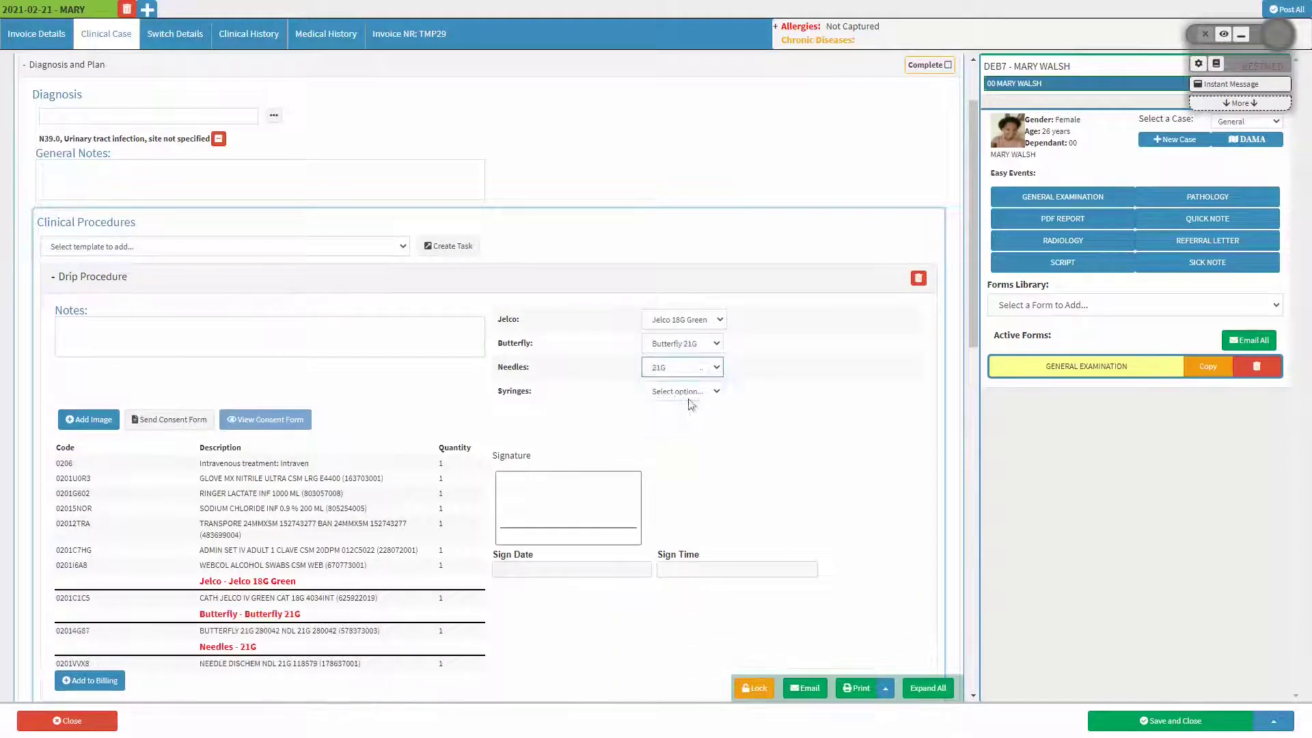
left_click(686, 390)
left_click(677, 414)
scroll(575, 431, "down", 2)
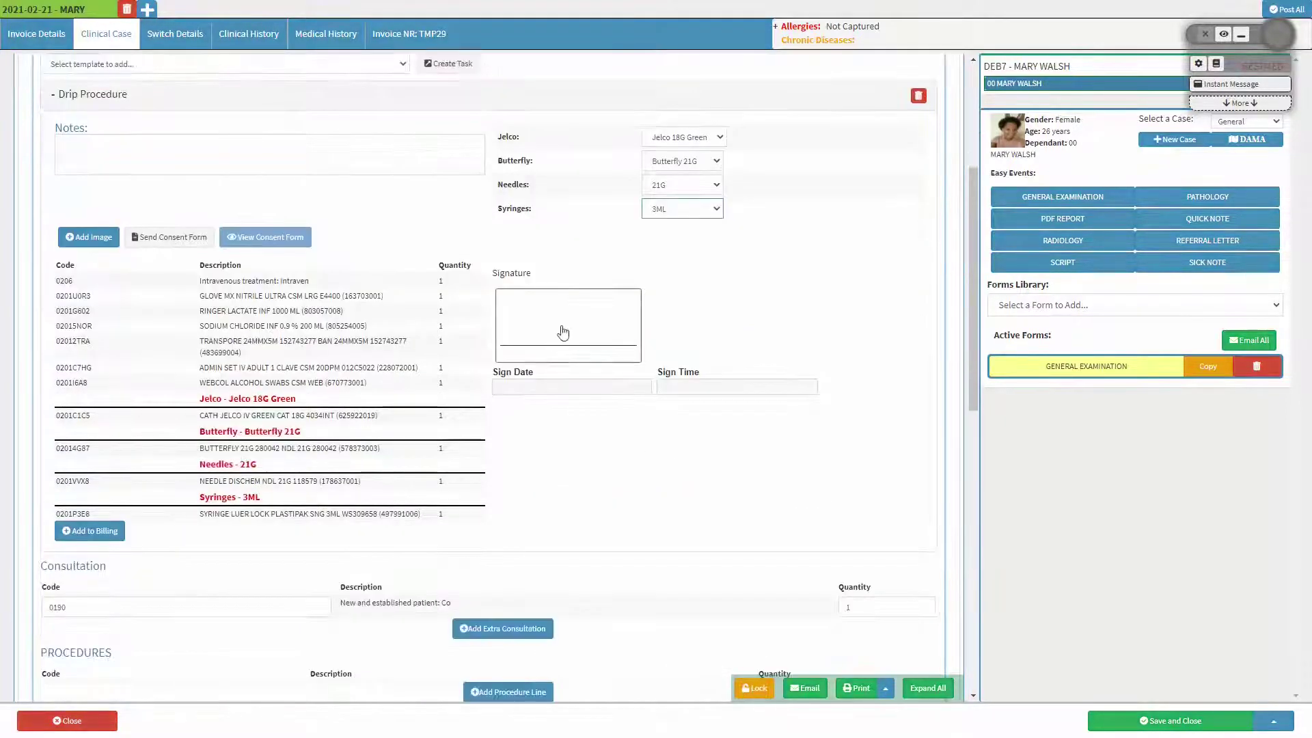
Bill the drip materials to the invoice and complete the general examination.
left_click(90, 530)
scroll(371, 395, "down", 4)
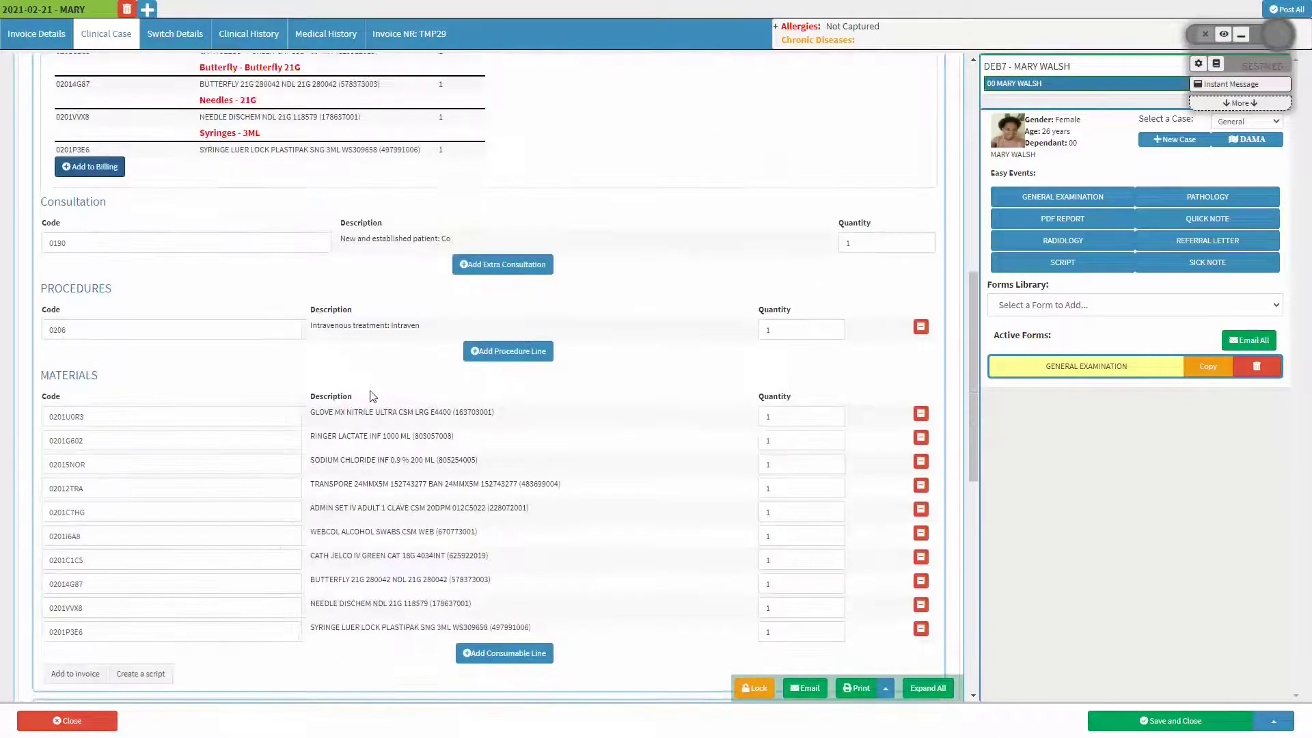
scroll(371, 396, "down", 1)
left_click(75, 582)
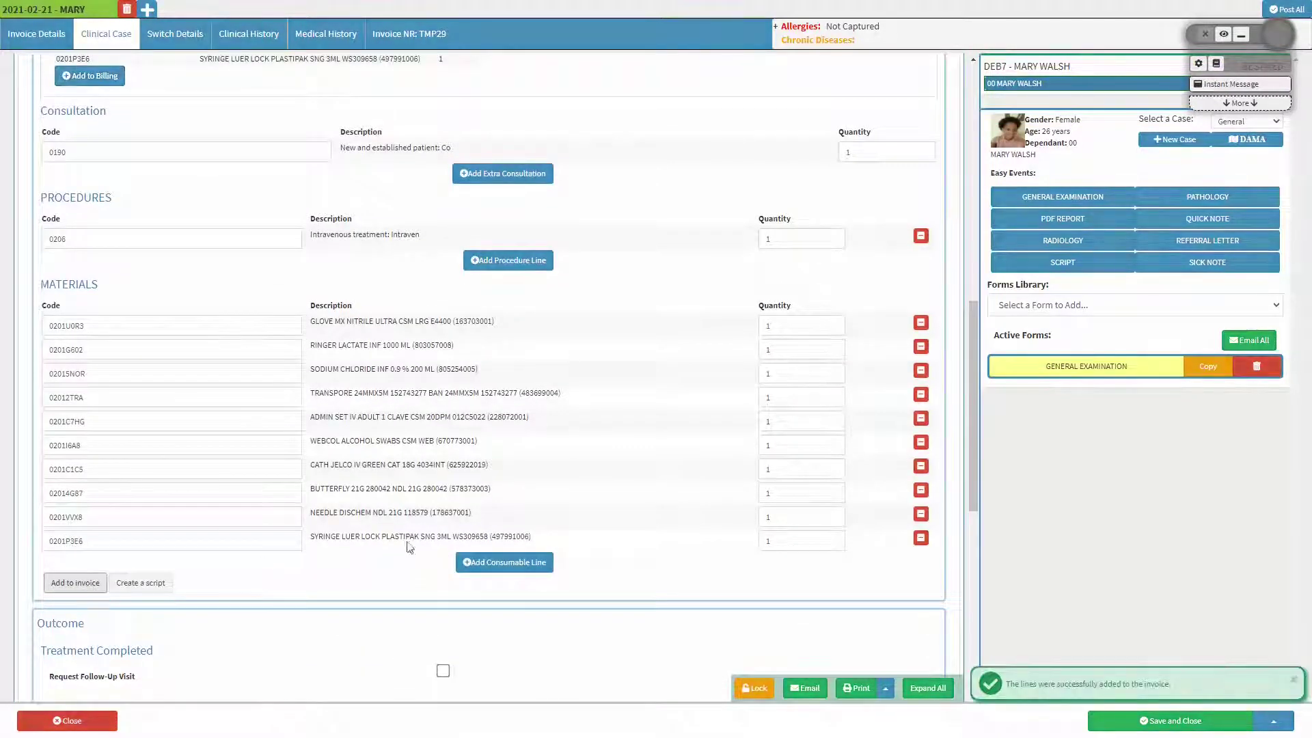
scroll(574, 431, "down", 5)
left_click(595, 603)
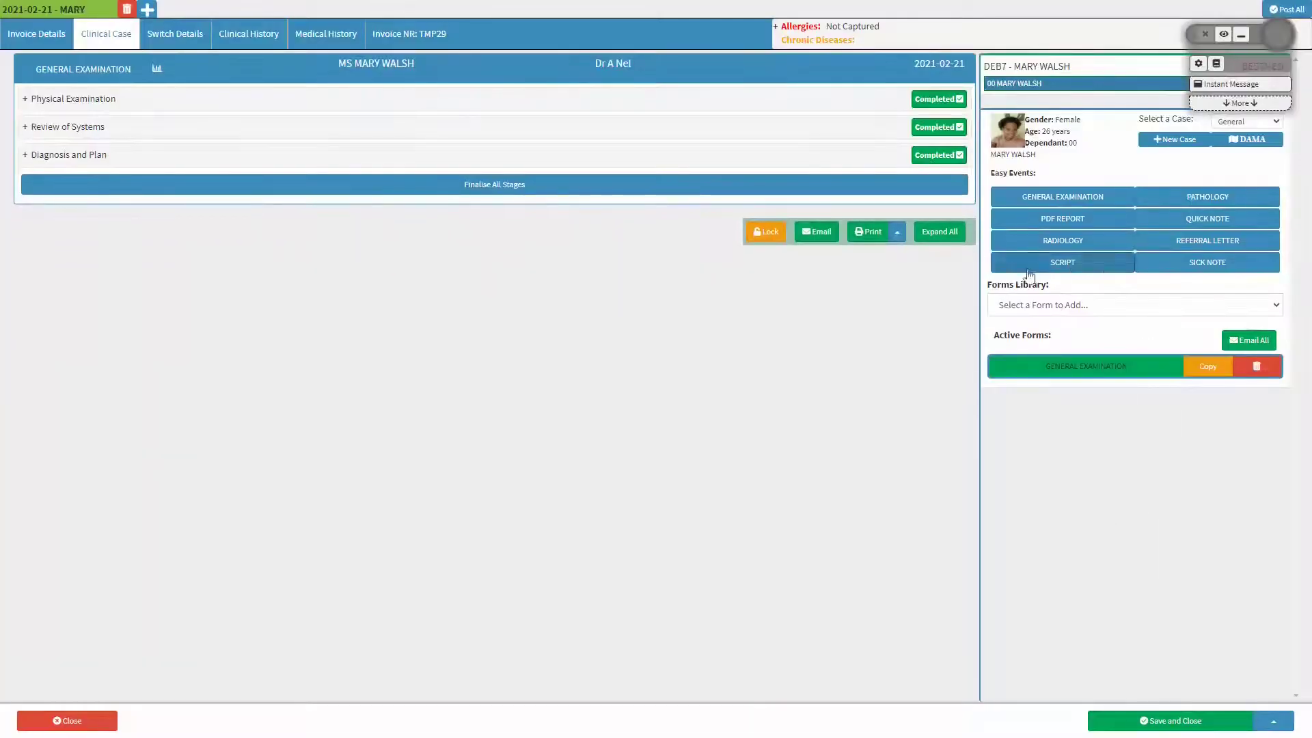
Start a script, replacing amoxicillin with Macrodantin 100 mg twice daily for five days.
left_click(1109, 267)
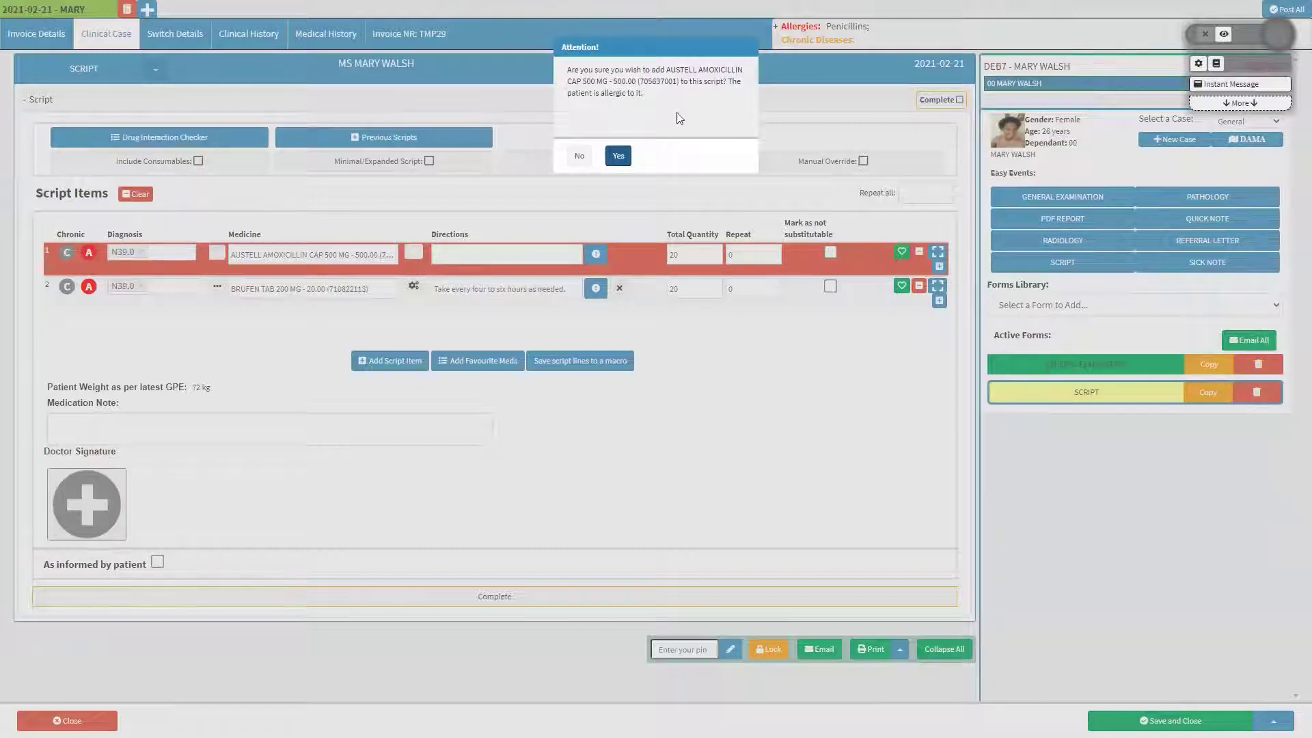
left_click(582, 159)
left_click(288, 255)
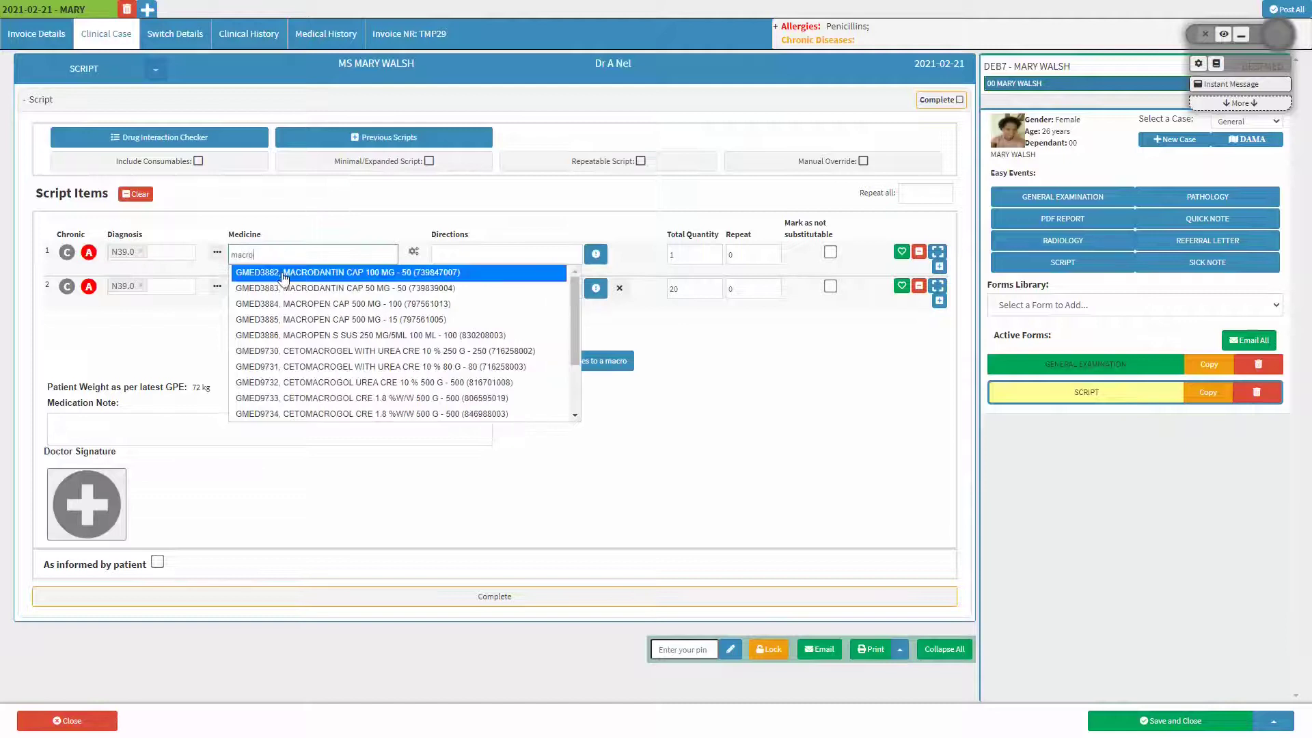
left_click(283, 275)
left_click(703, 254)
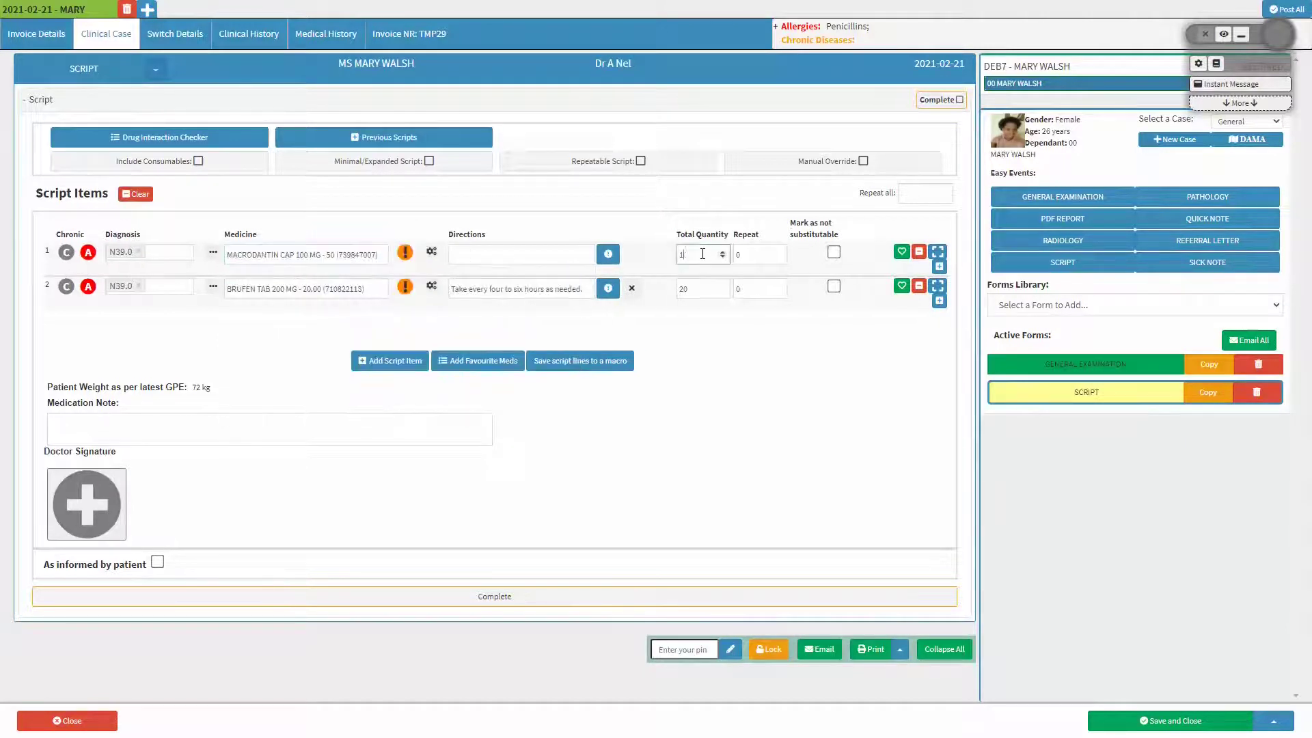
left_click(936, 253)
left_click(937, 252)
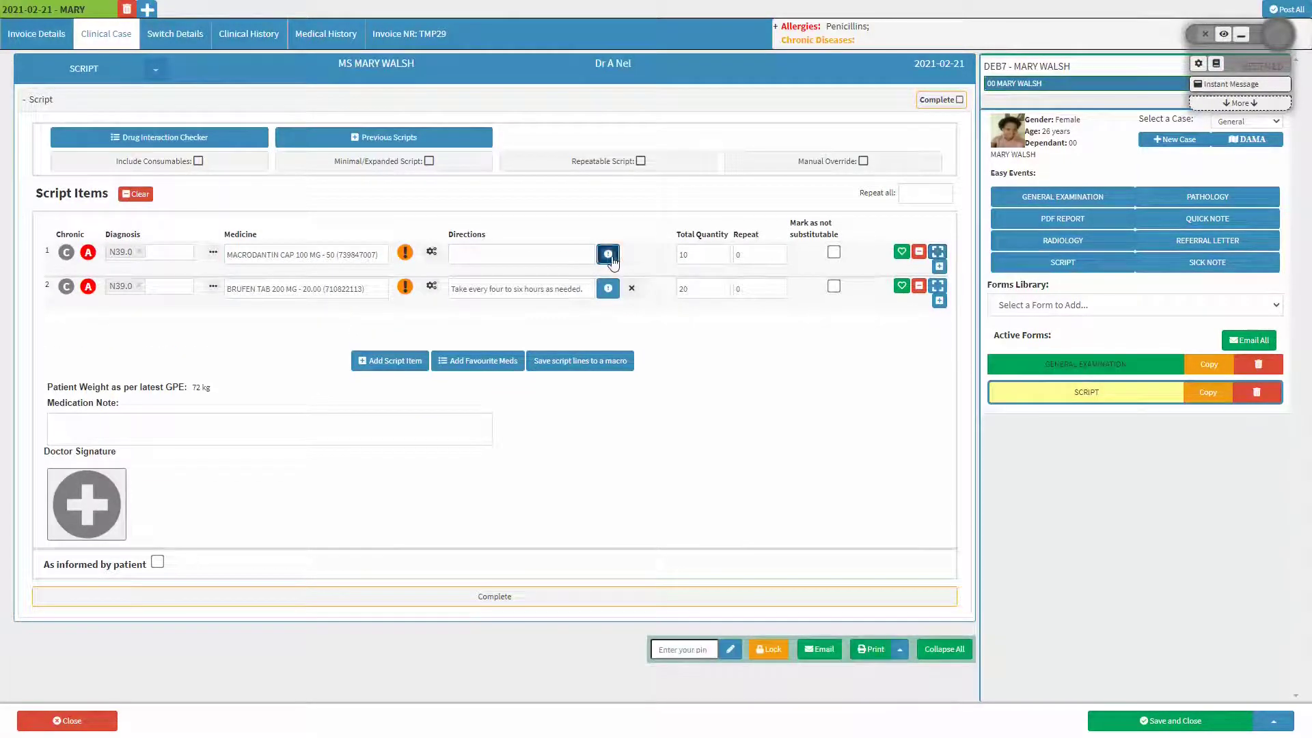
mouse_move(404, 287)
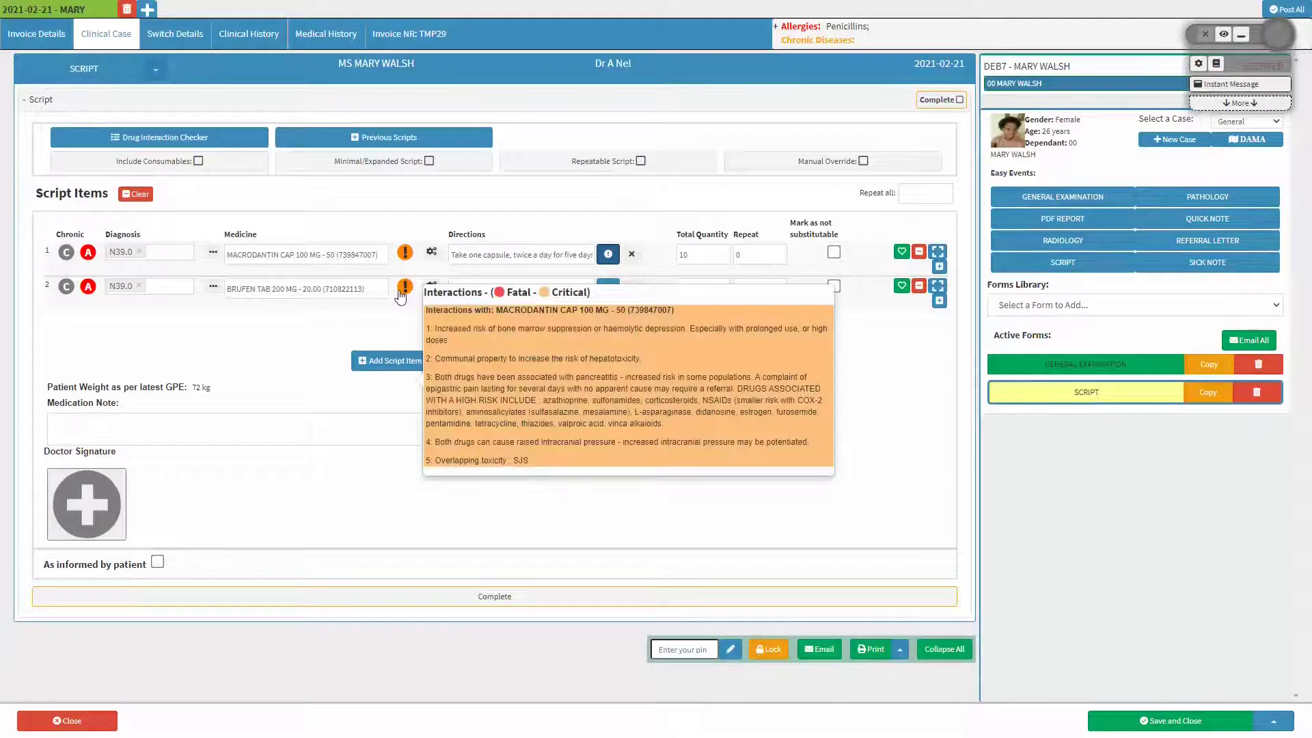
Add Pyridium 100 mg three times daily as the second medicine.
left_click(305, 288)
type("pyridi")
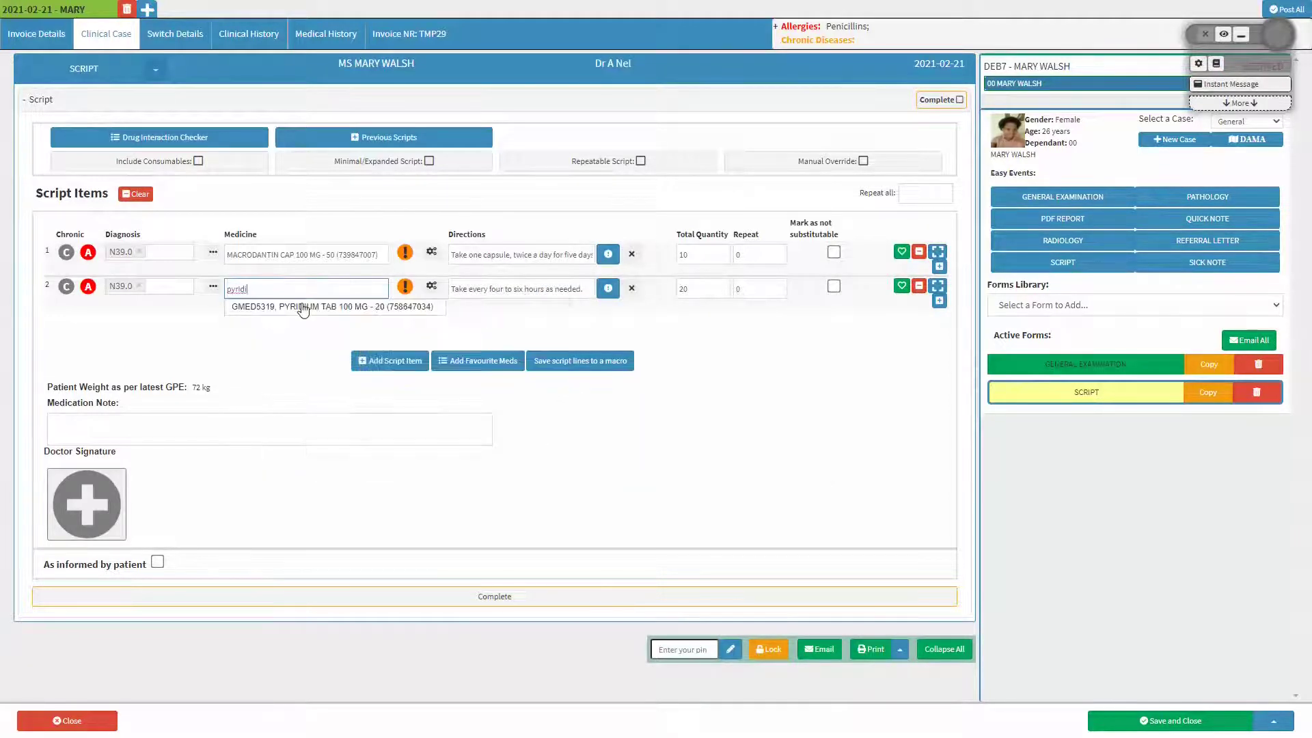
left_click(303, 307)
left_click(940, 299)
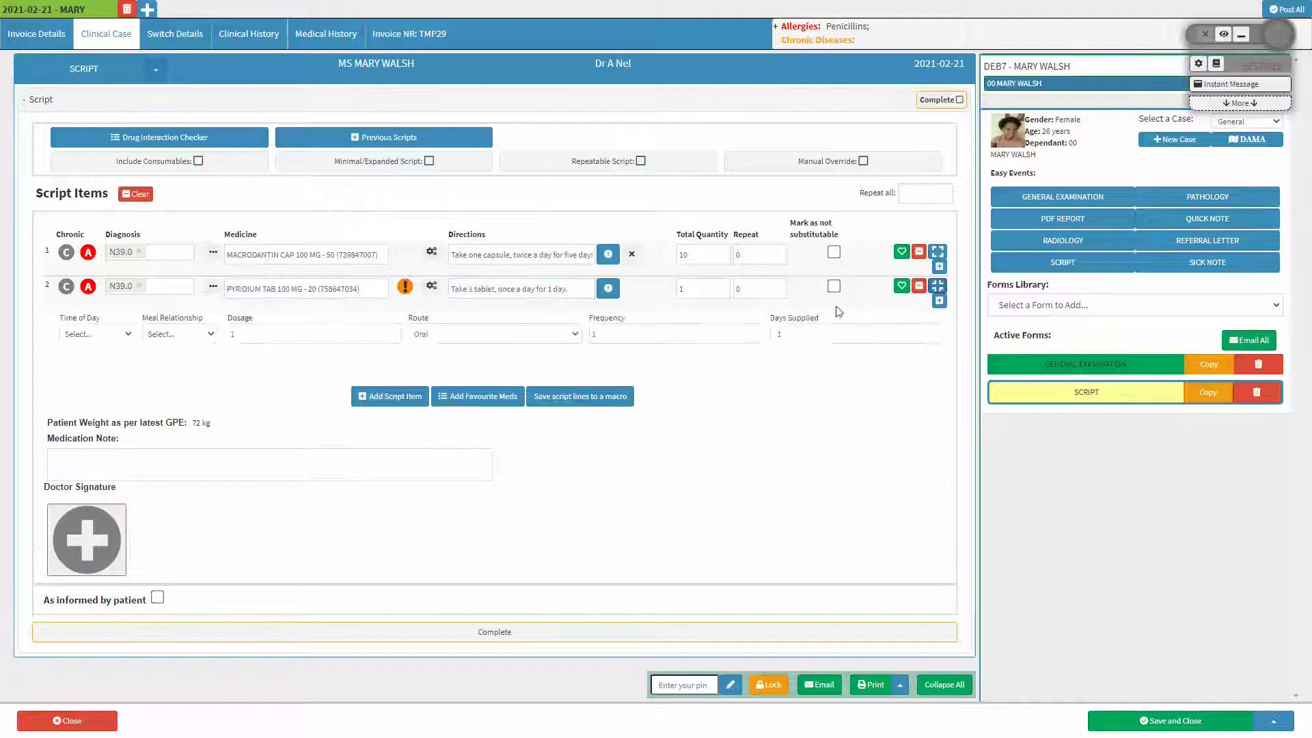
left_click(939, 300)
left_click(608, 288)
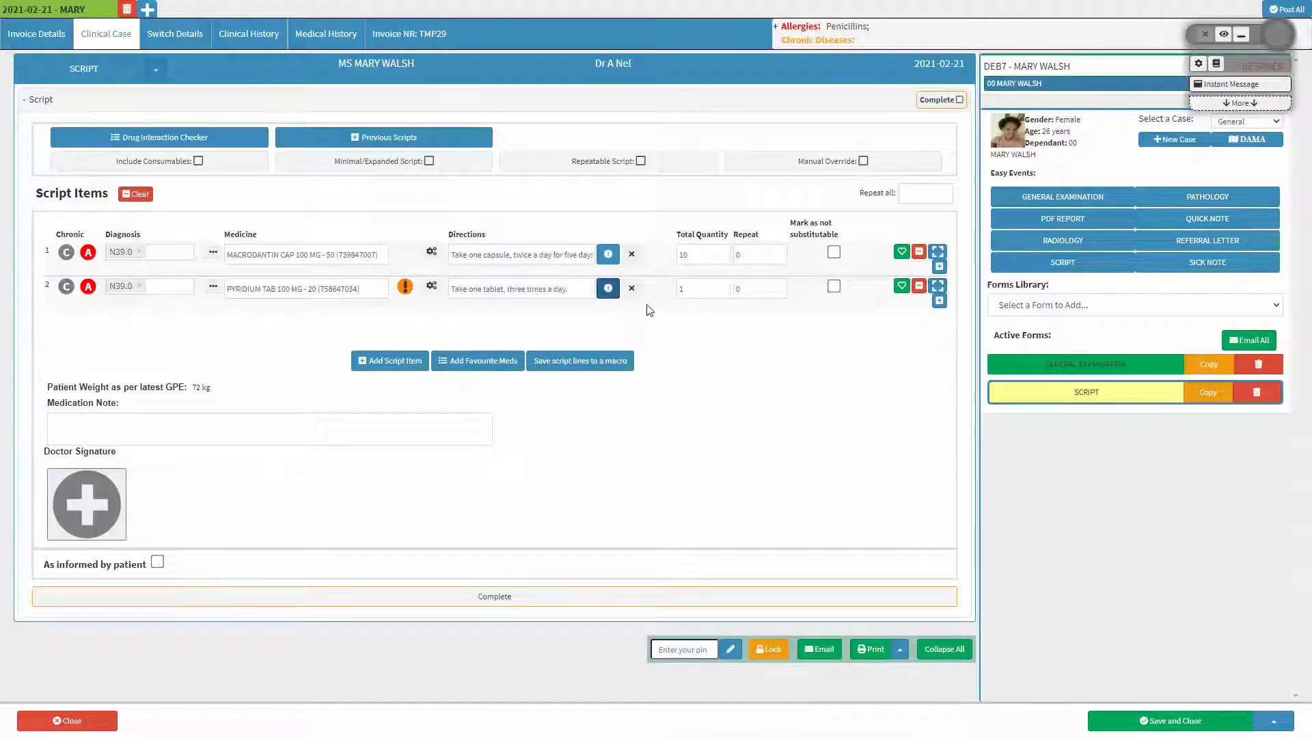
Add Valoid 50 mg and Rehidrat blackcurrant sachets, then sign with the doctor's PIN.
left_click(939, 302)
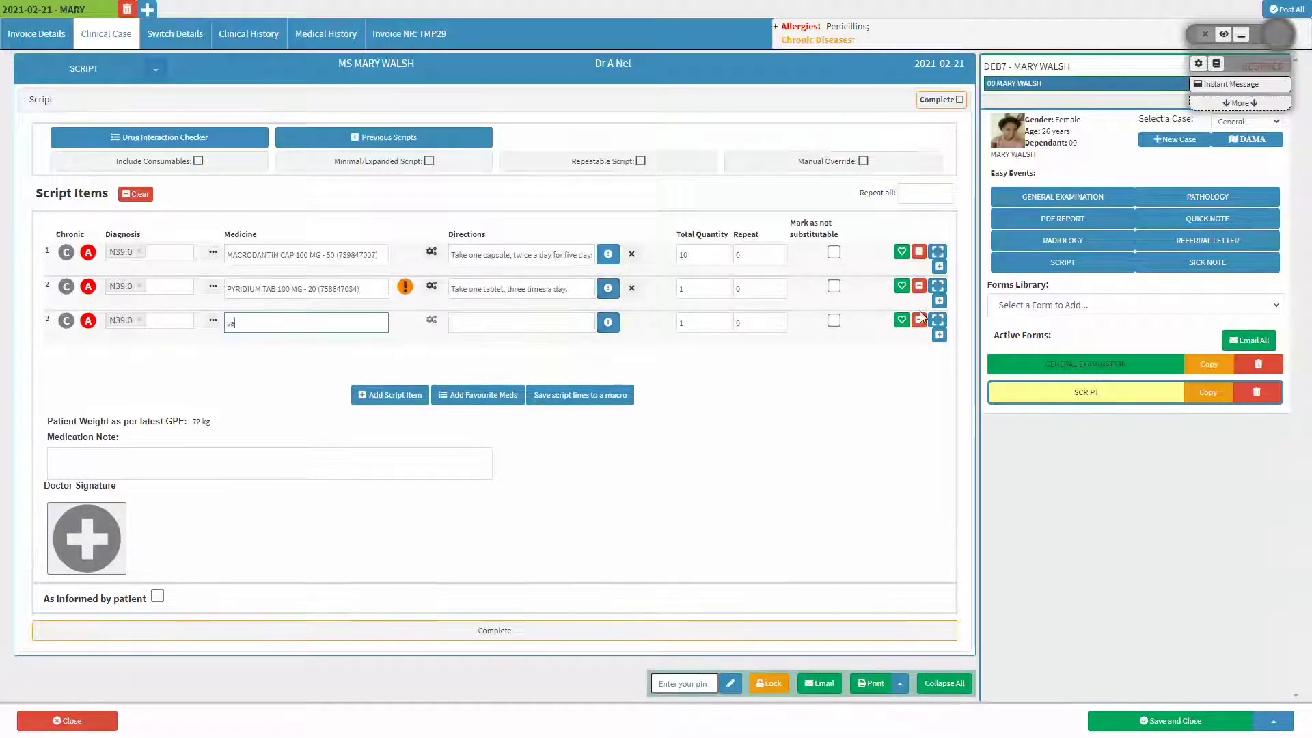
type("valoi")
key("Return")
left_click(938, 339)
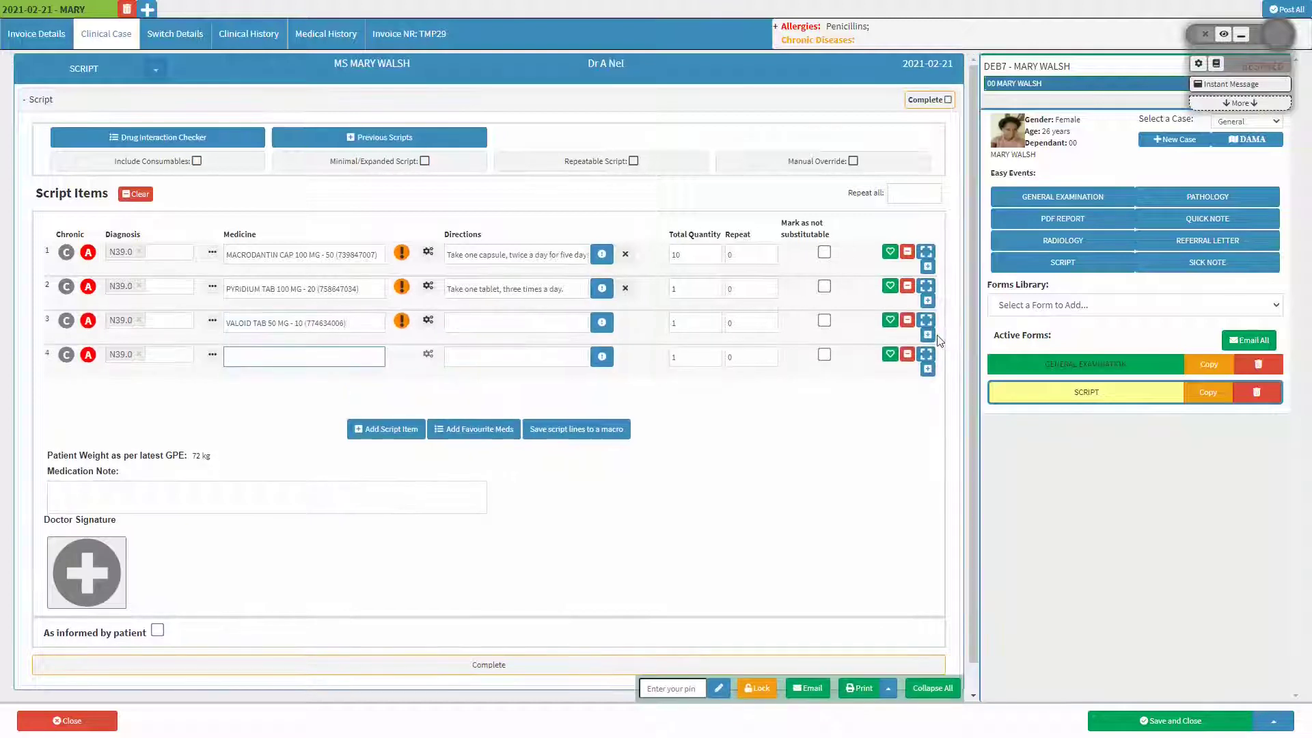
type("rehi")
key("Return")
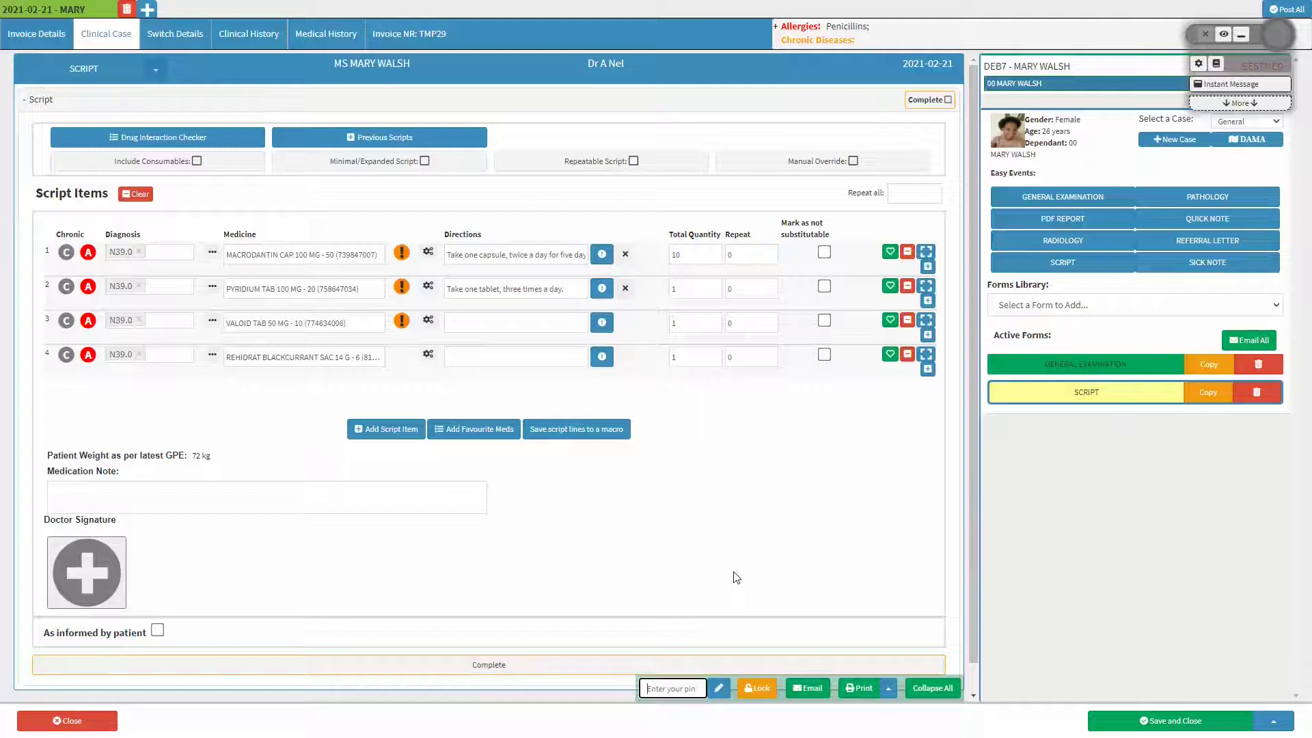
key("Return")
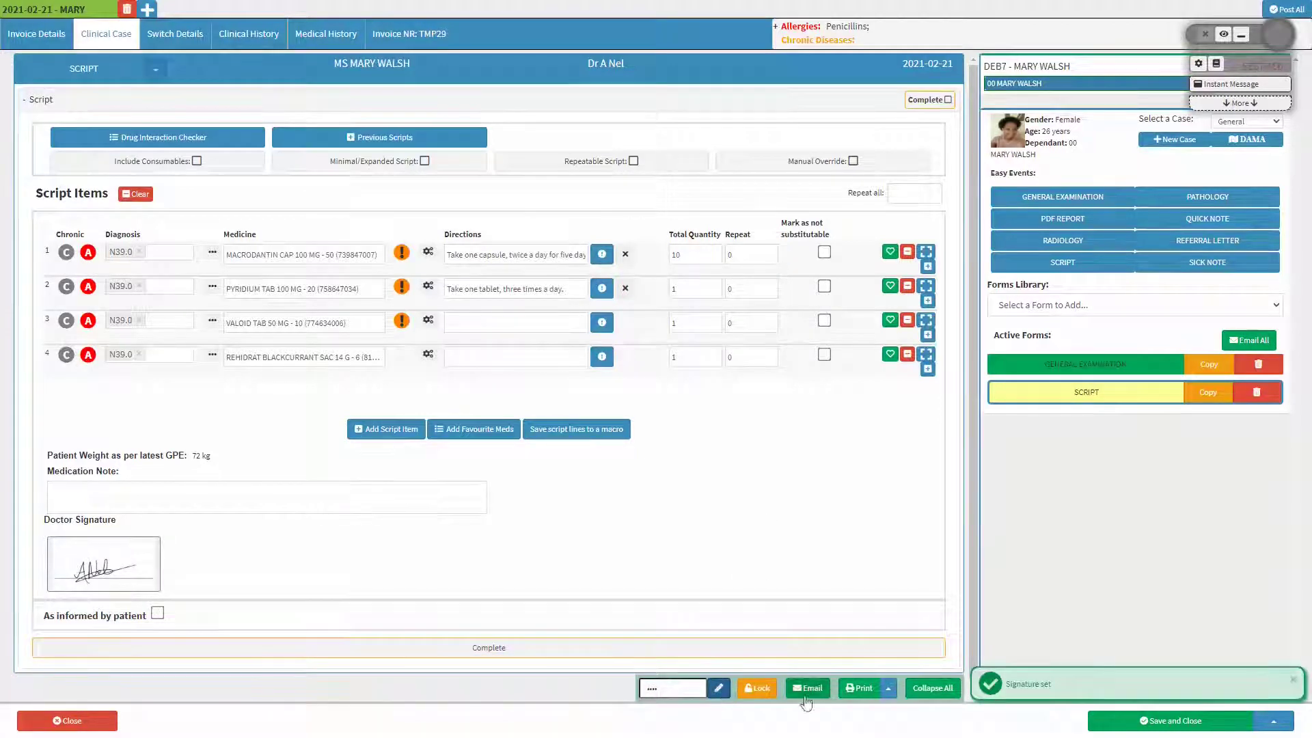
Email SCRIPT.pdf to the patient with a message body.
left_click(806, 688)
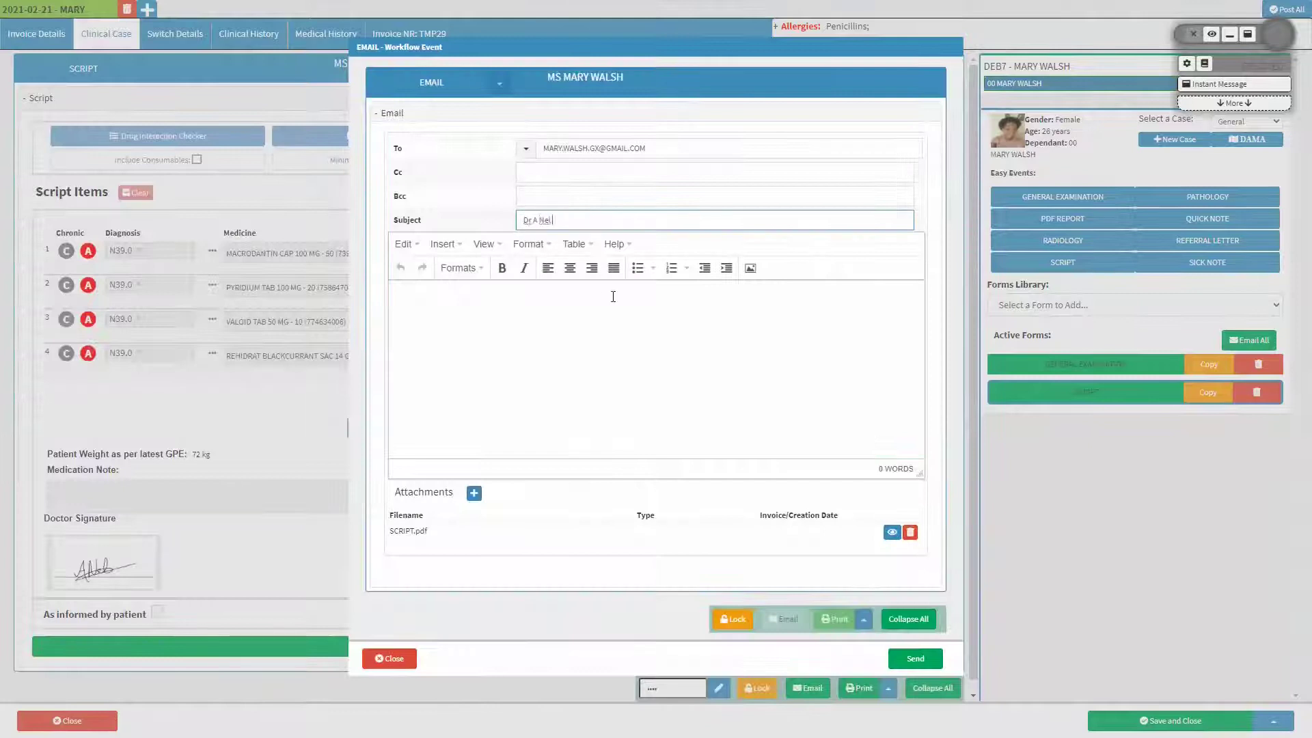
left_click(594, 367)
type("Please find your script attached.")
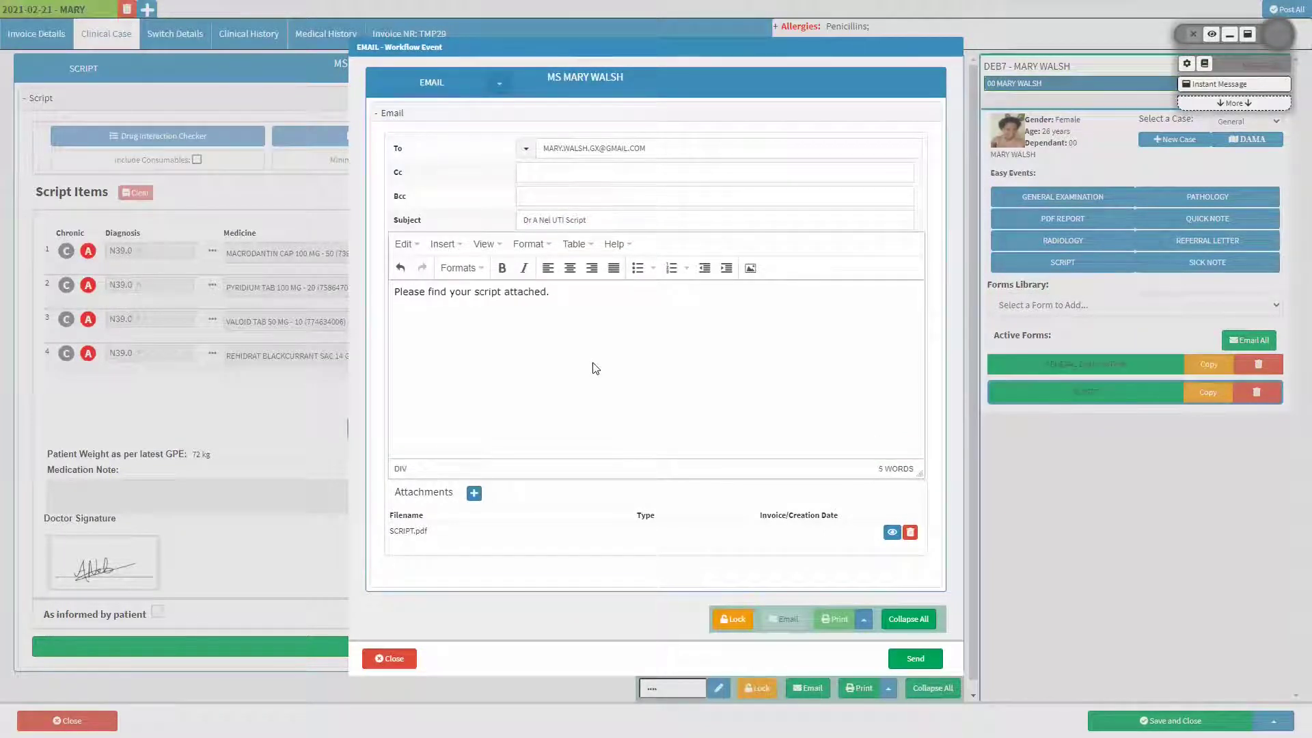
left_click(914, 659)
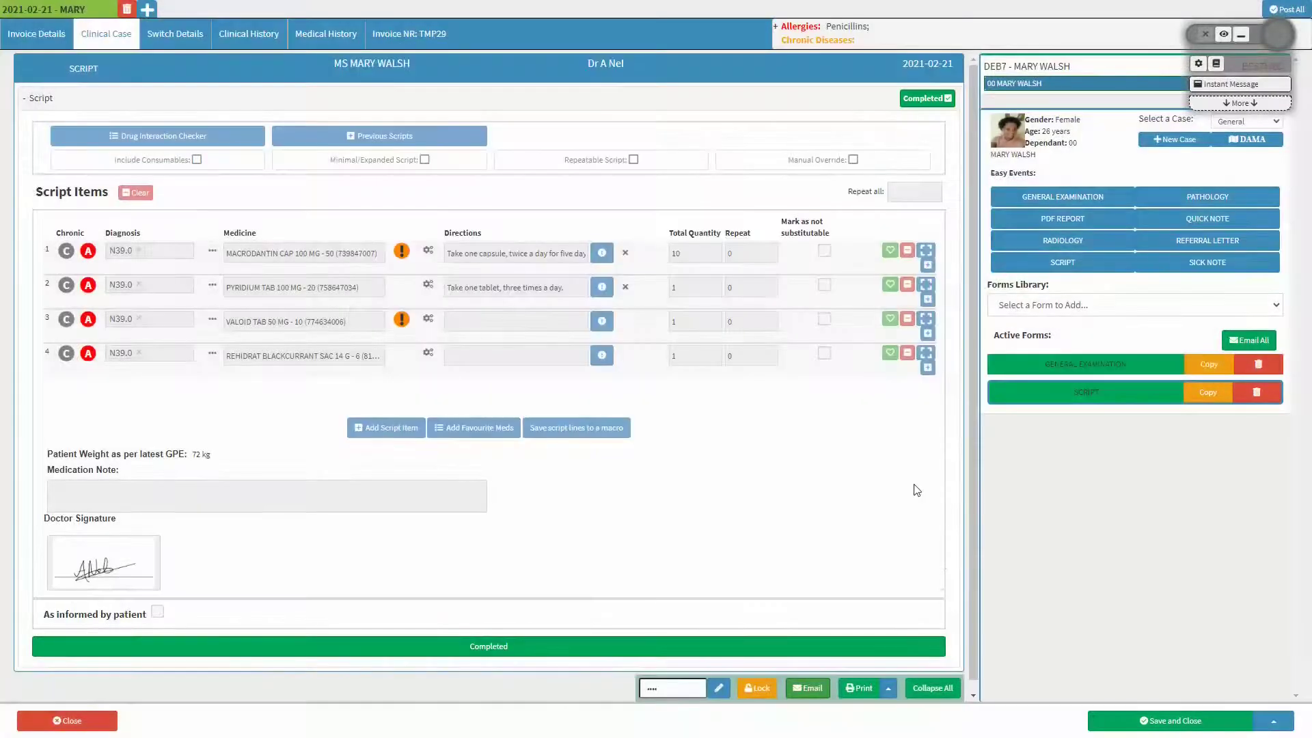
Create a sick note booking the patient off work for three days and sign it with the PIN.
left_click(1249, 267)
scroll(524, 414, "down", 1)
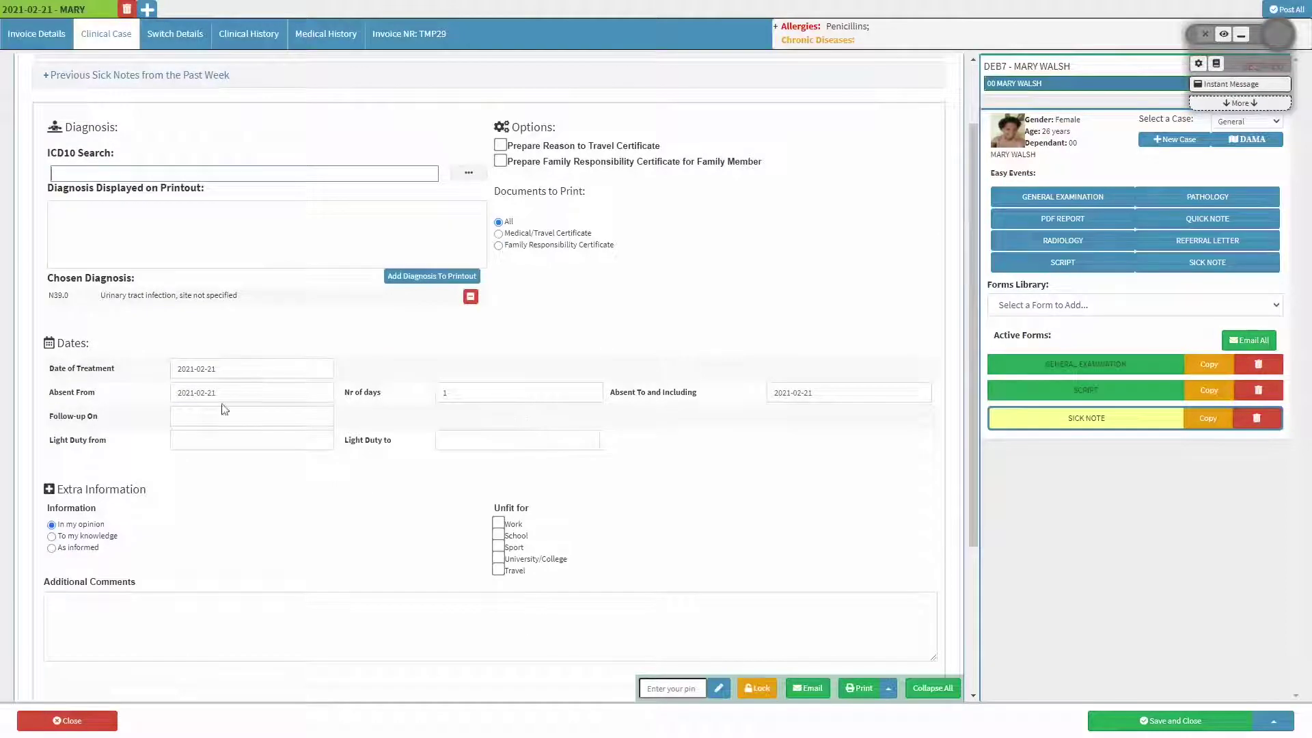
left_click(446, 393)
type("3")
left_click(689, 455)
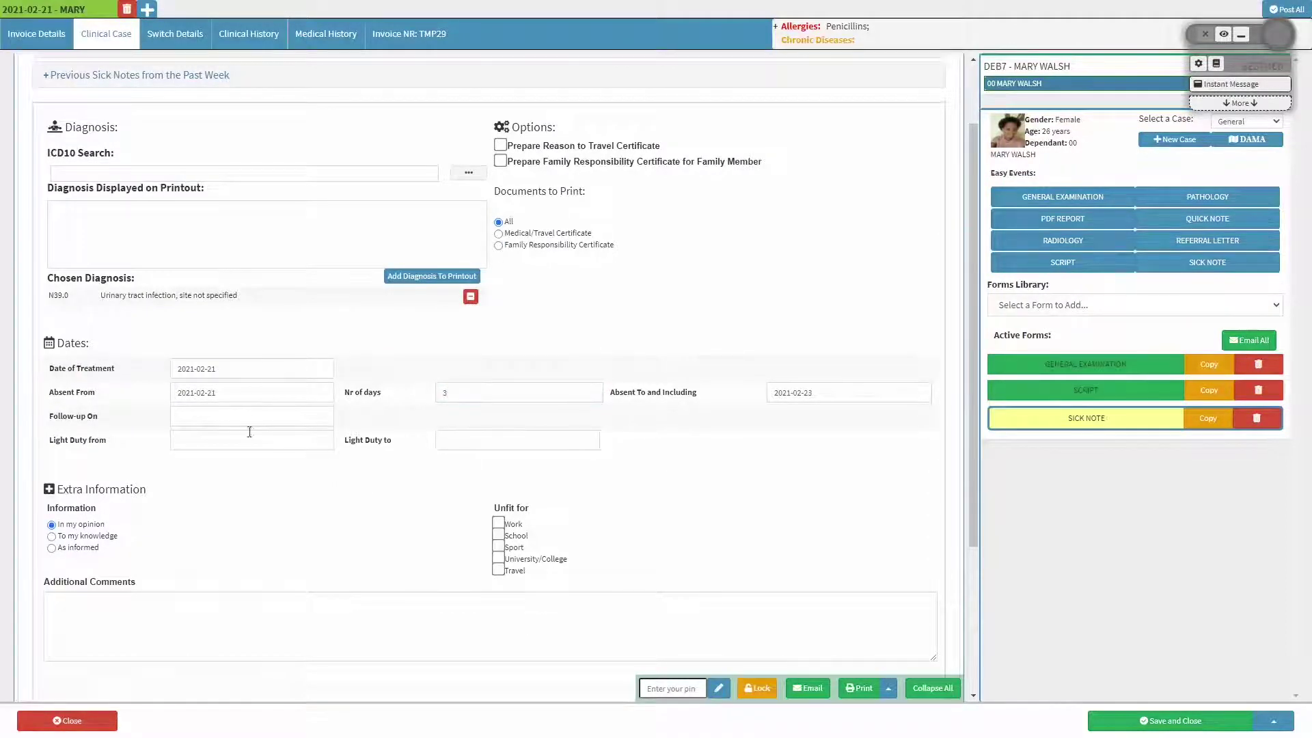
scroll(656, 424, "down", 1)
left_click(499, 434)
scroll(499, 434, "down", 1)
scroll(369, 459, "down", 1)
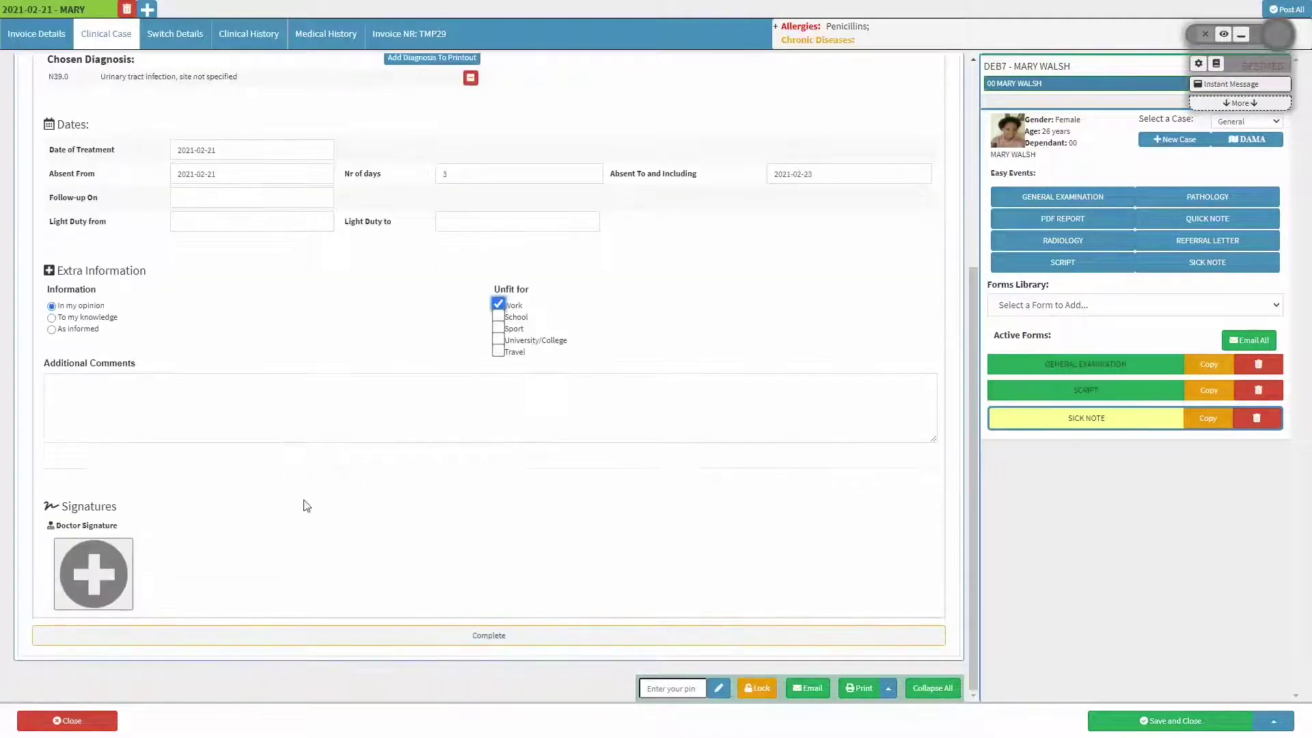
left_click(672, 688)
left_click(718, 688)
Email the signed sick note to the patient with a message.
left_click(807, 688)
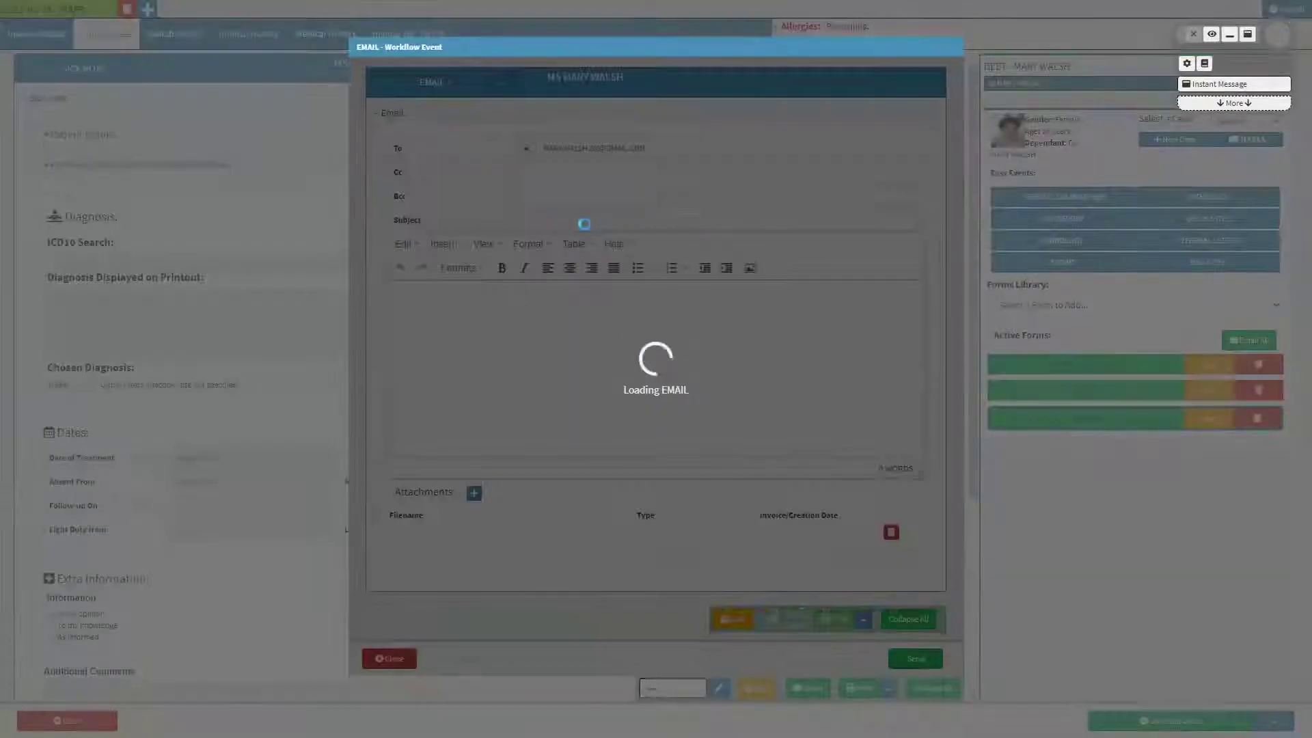
left_click(569, 316)
type("Please find your sick note atta")
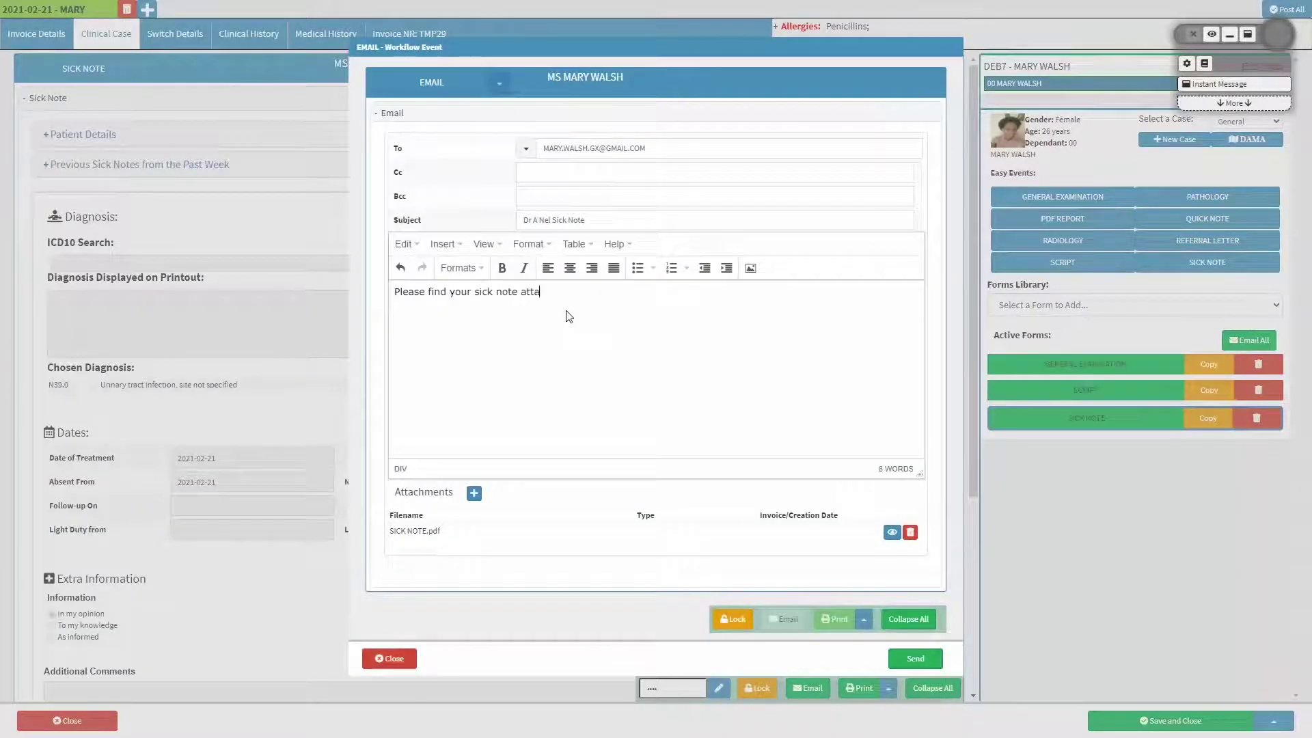
type("ched")
left_click(914, 659)
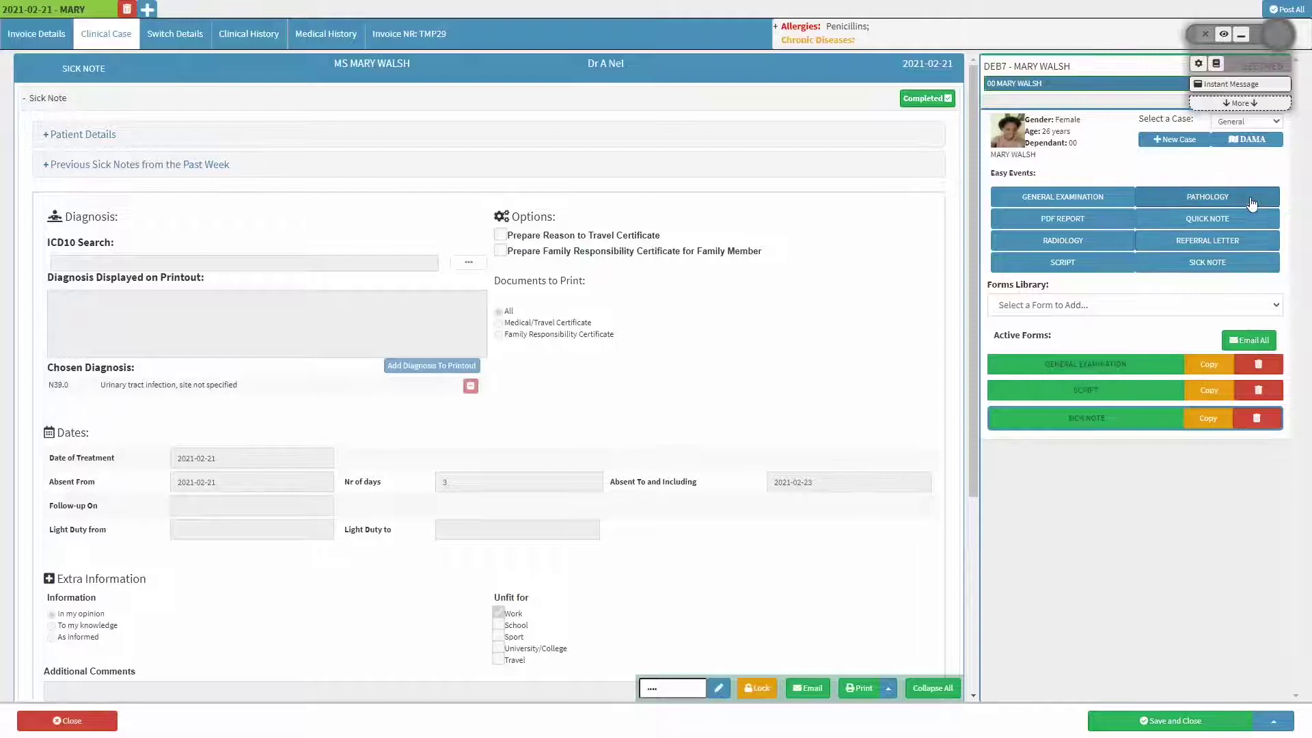
Start a pathology request with AMPATH as the lab provider.
left_click(1251, 200)
left_click(298, 262)
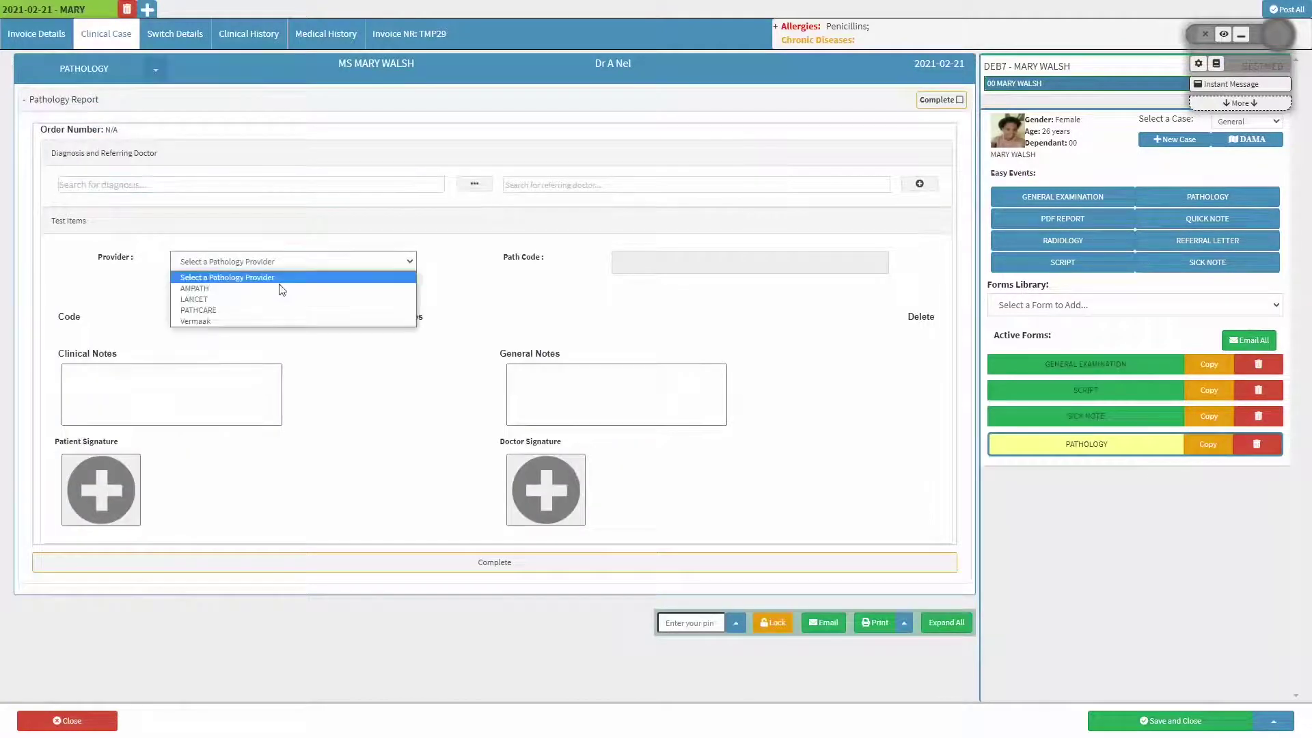
left_click(267, 298)
scroll(464, 306, "down", 2)
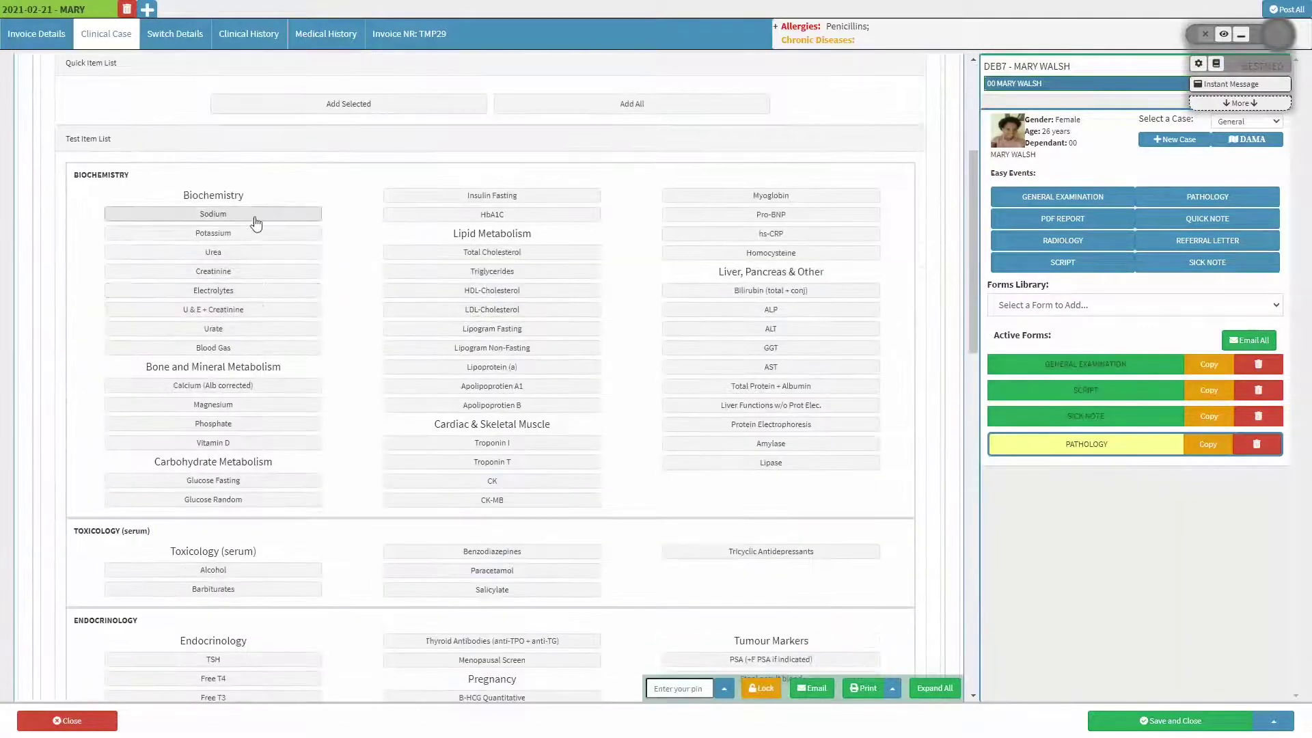
Add U & E + Creatinine, Sodium, Potassium, Calcium (Alb corrected), Phosphate and CRP, then sign and complete.
left_click(250, 310)
left_click(236, 233)
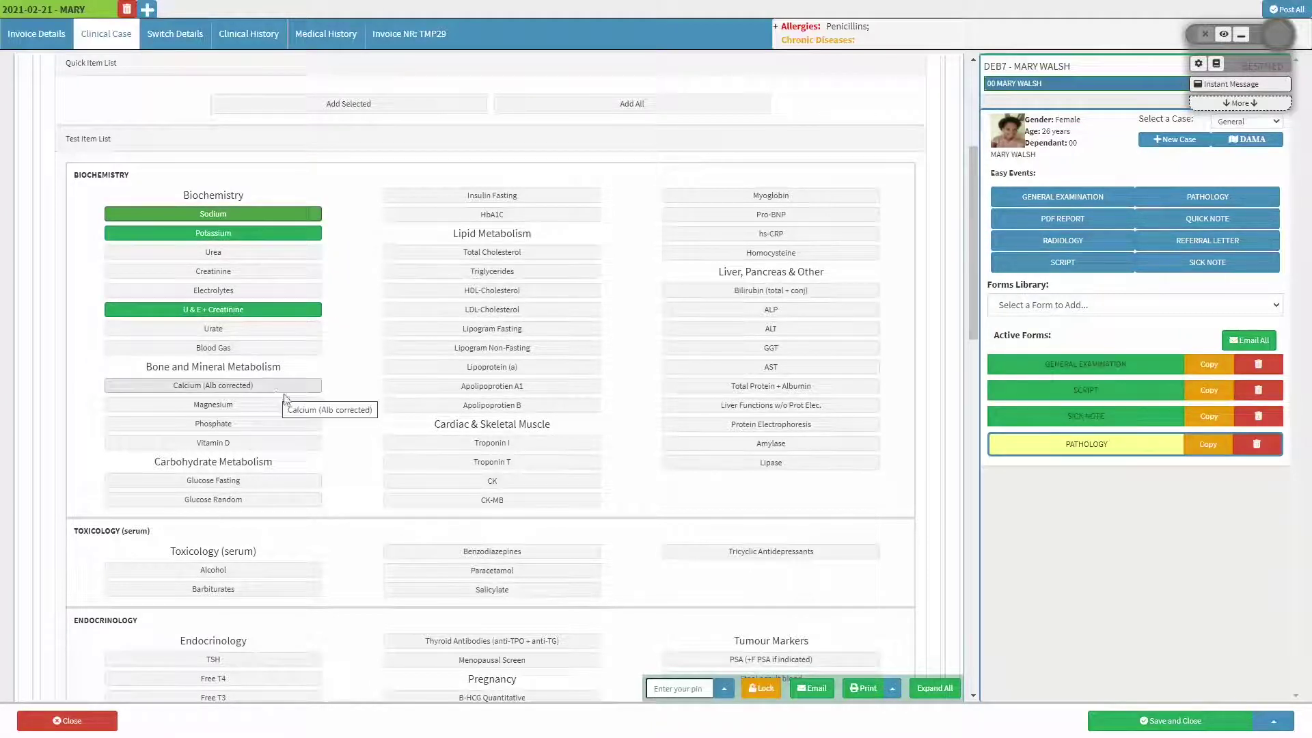
left_click(213, 424)
left_click(212, 386)
scroll(603, 434, "down", 2)
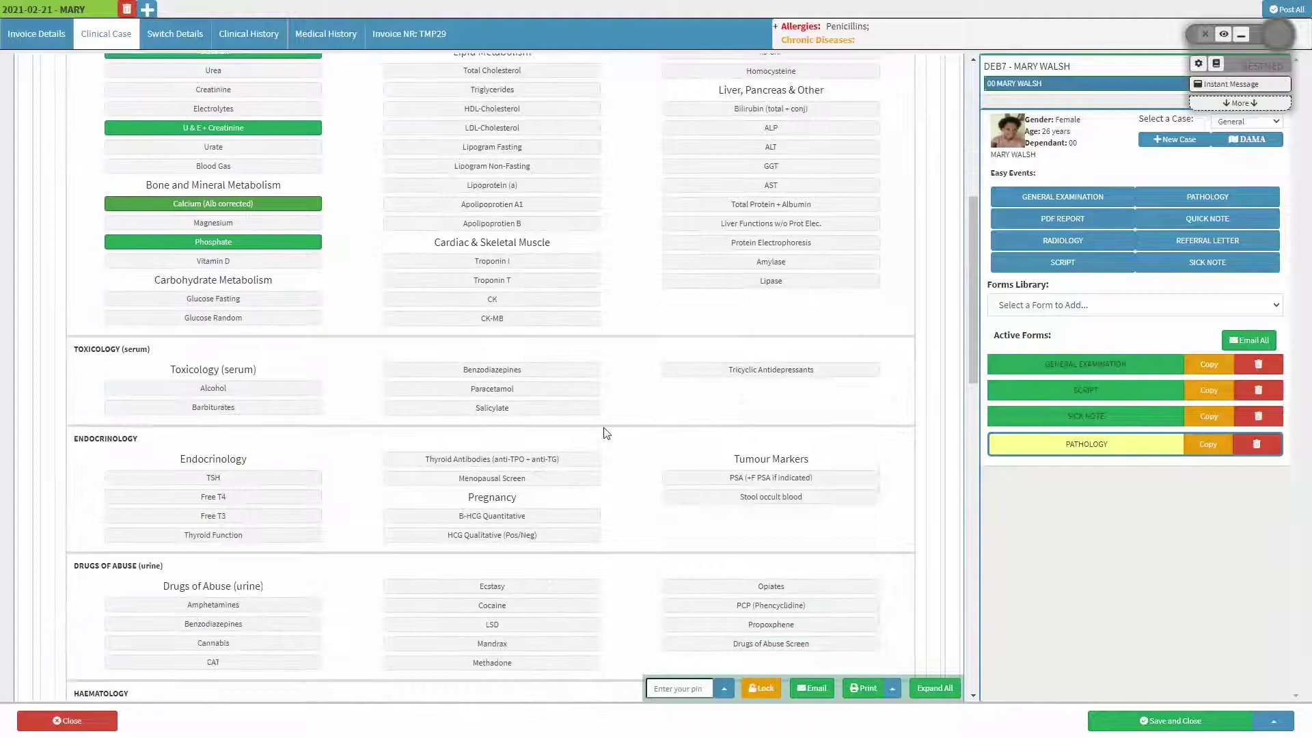
scroll(603, 432, "down", 2)
scroll(603, 432, "down", 2)
scroll(603, 433, "down", 2)
left_click(212, 562)
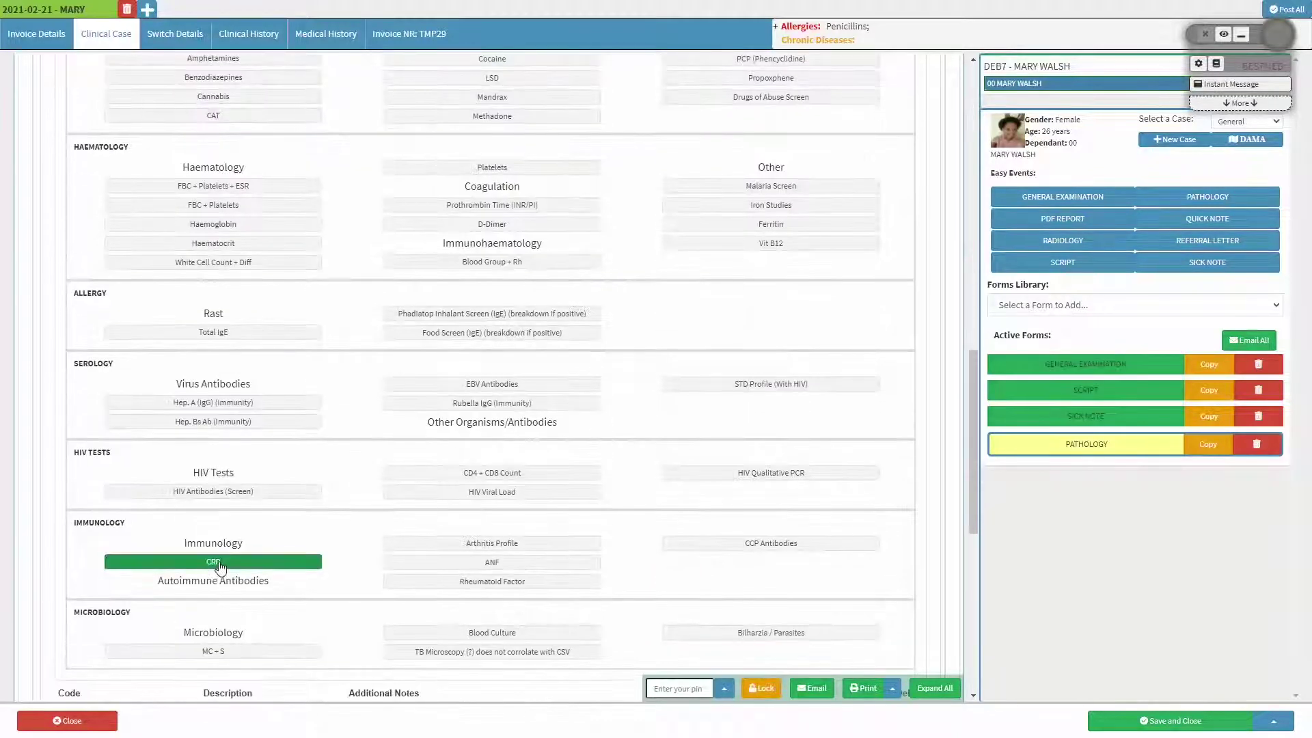
scroll(604, 433, "down", 5)
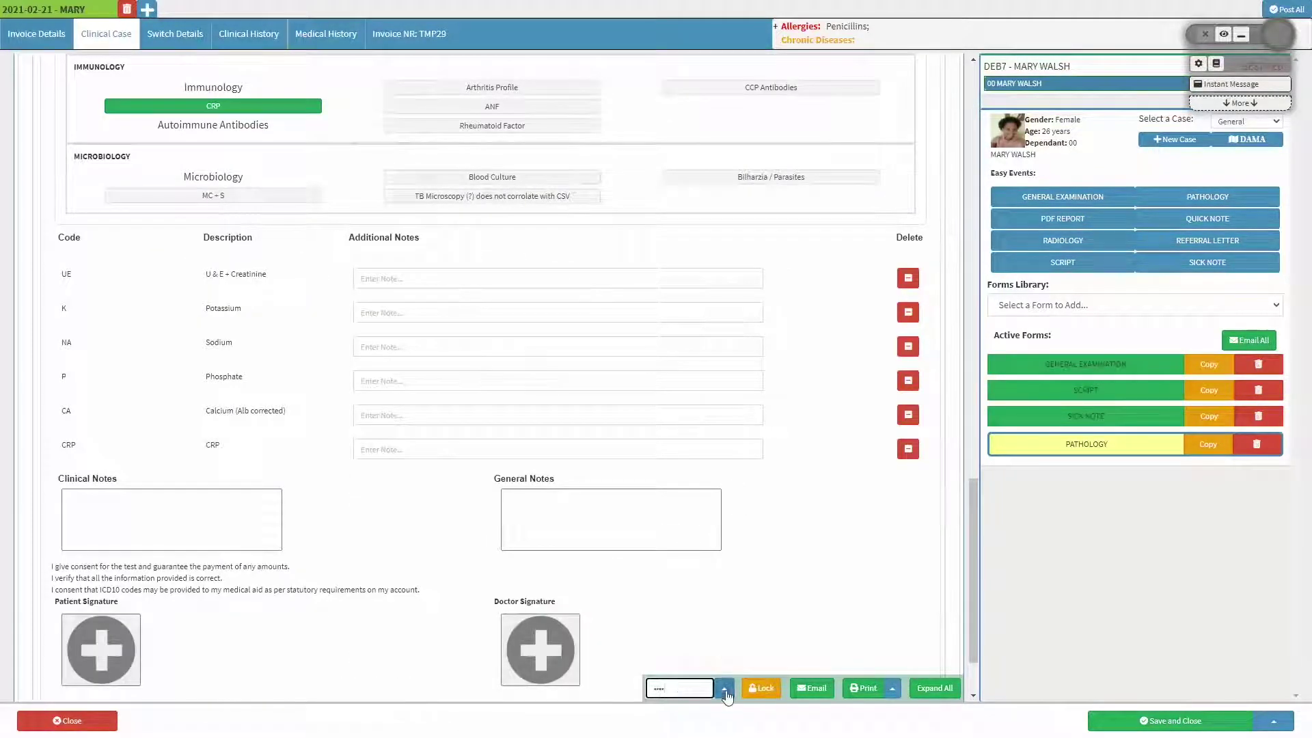
left_click(725, 693)
left_click(677, 641)
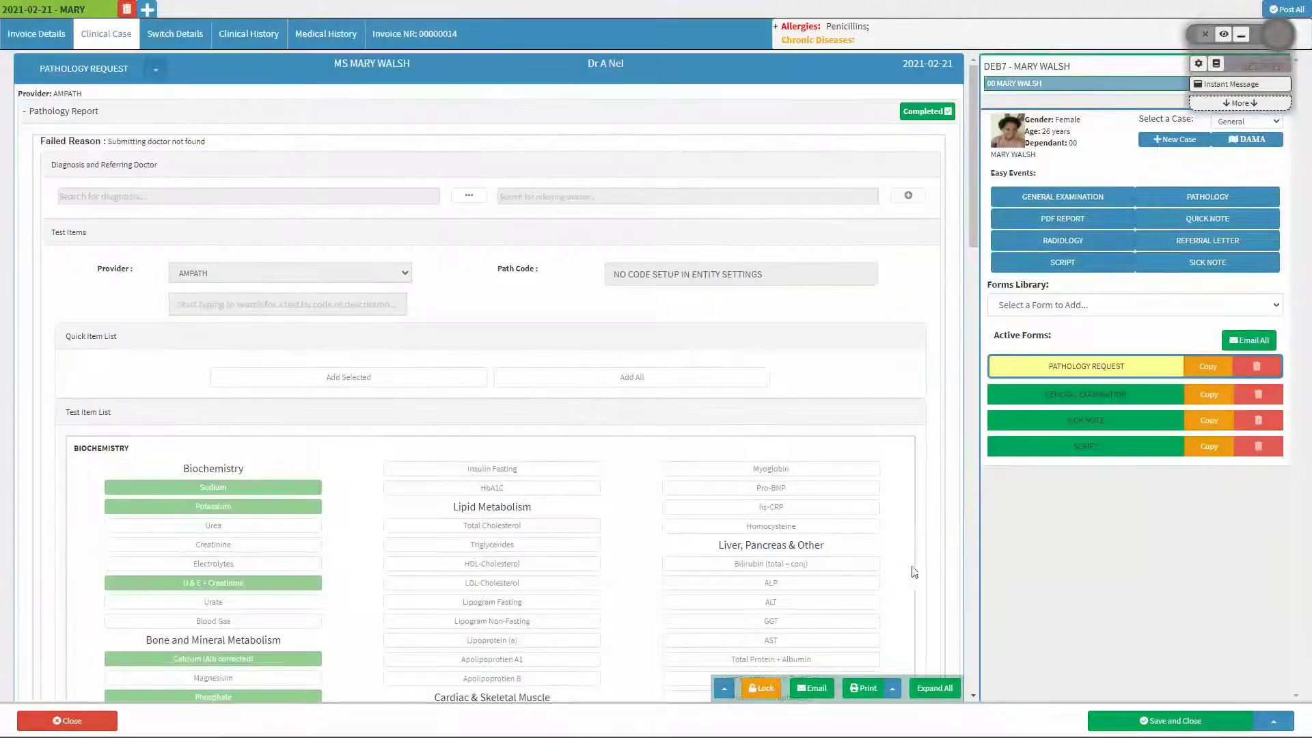
Instant-message staff to fetch the patient for a dehydration drip, and post the R712,46 invoice.
left_click(1238, 85)
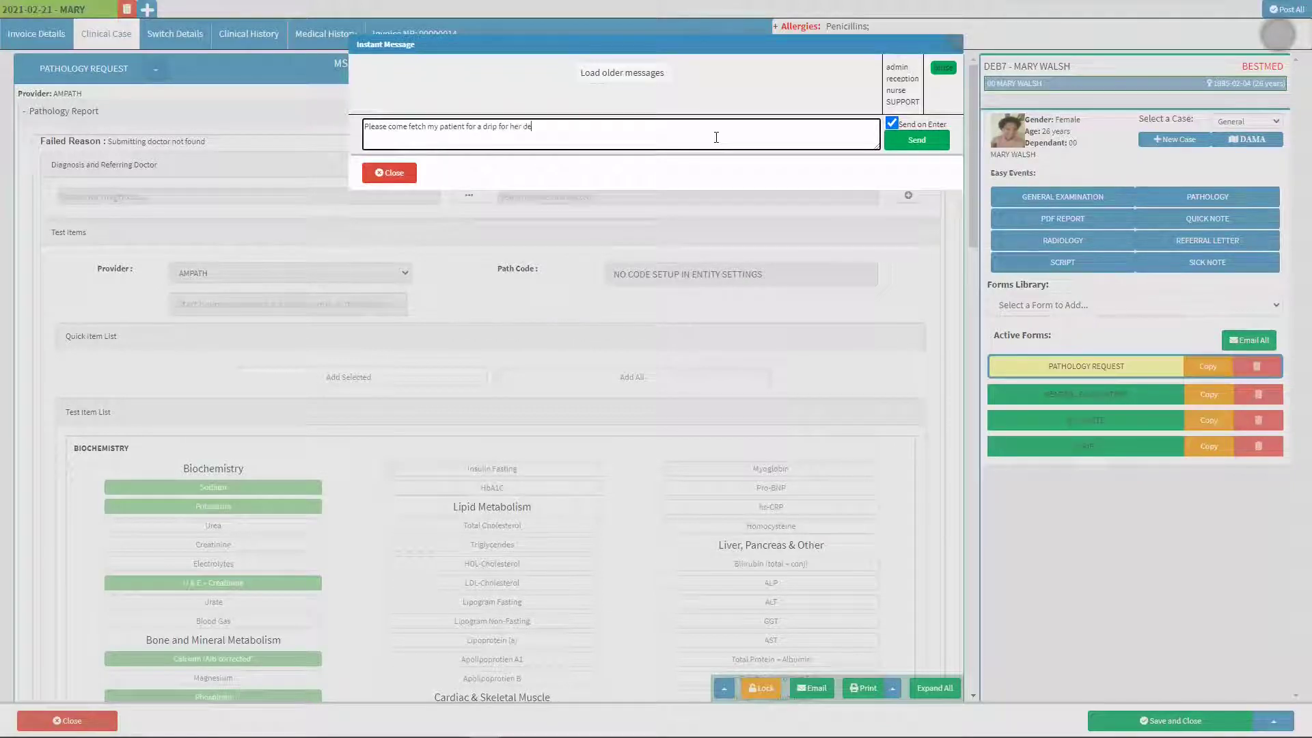
left_click(916, 140)
left_click(390, 173)
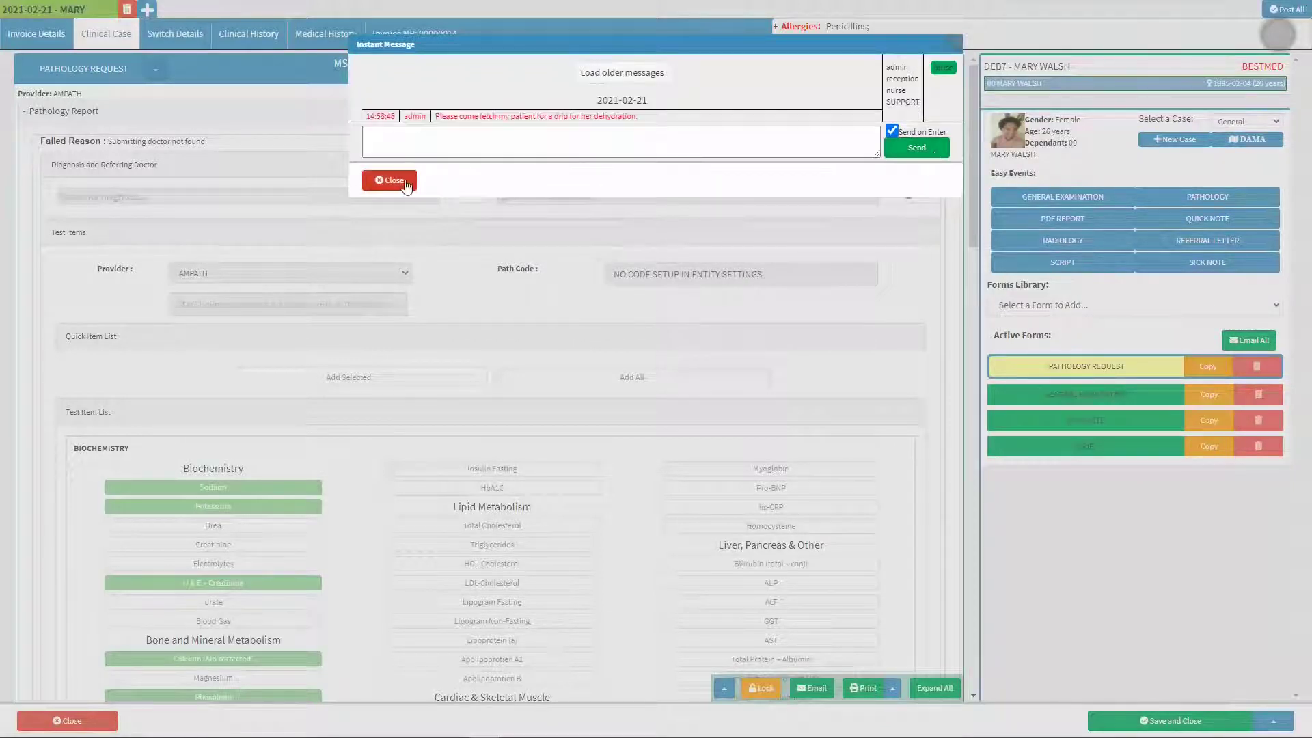
left_click(30, 37)
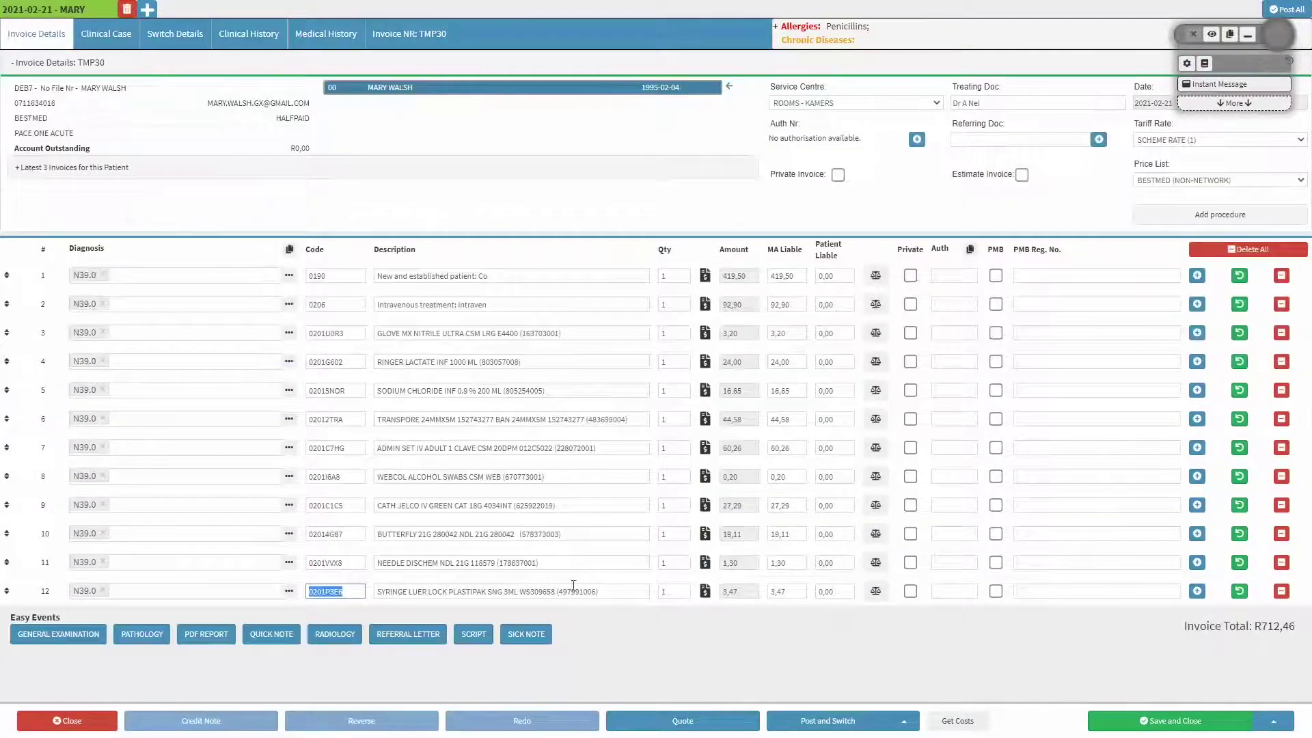
left_click(848, 721)
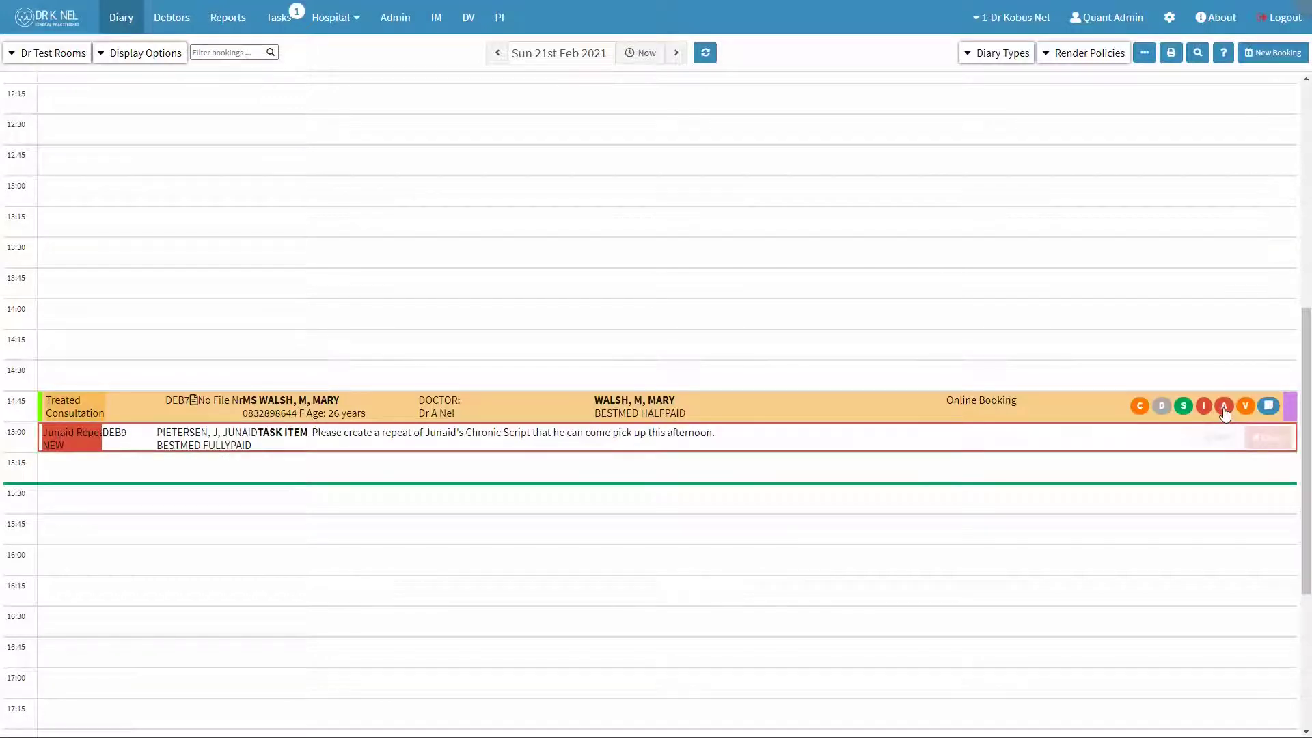
Receipt the patient's R356,25 share of the visit by credit card.
left_click(1182, 404)
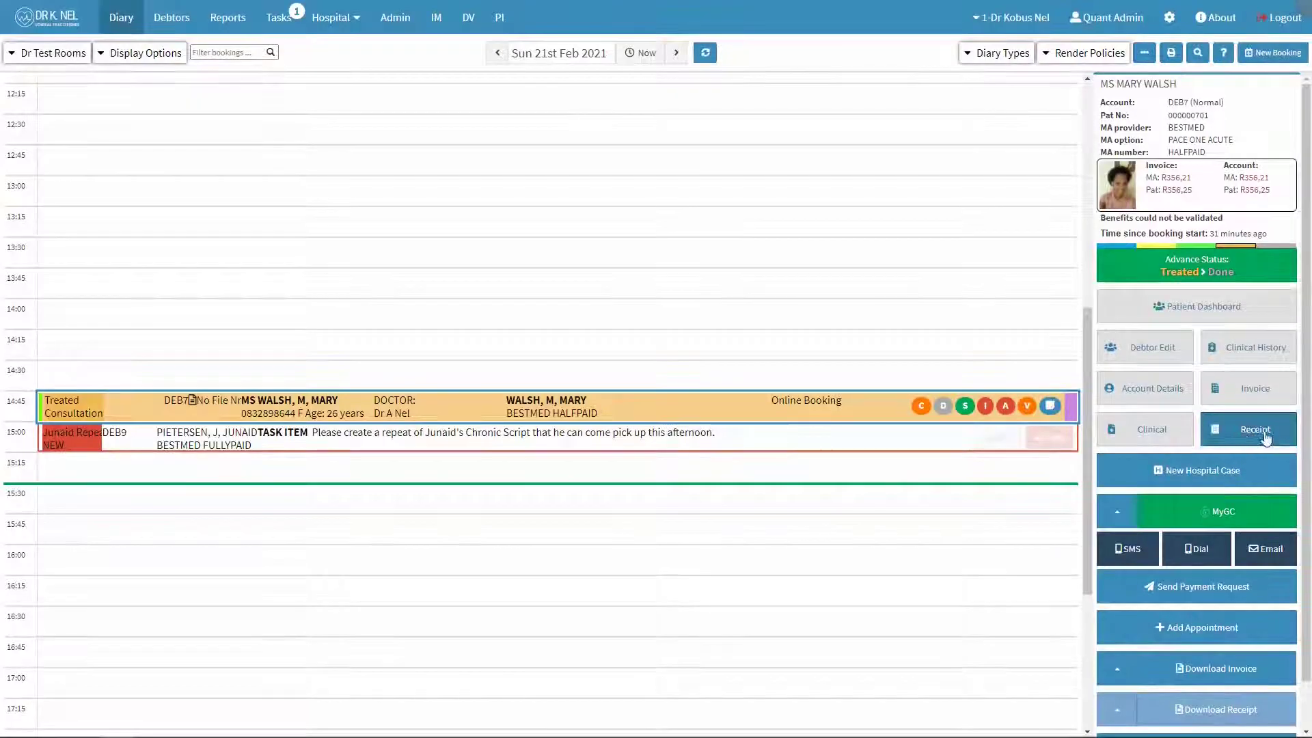
left_click(1266, 435)
left_click(175, 143)
left_click(102, 168)
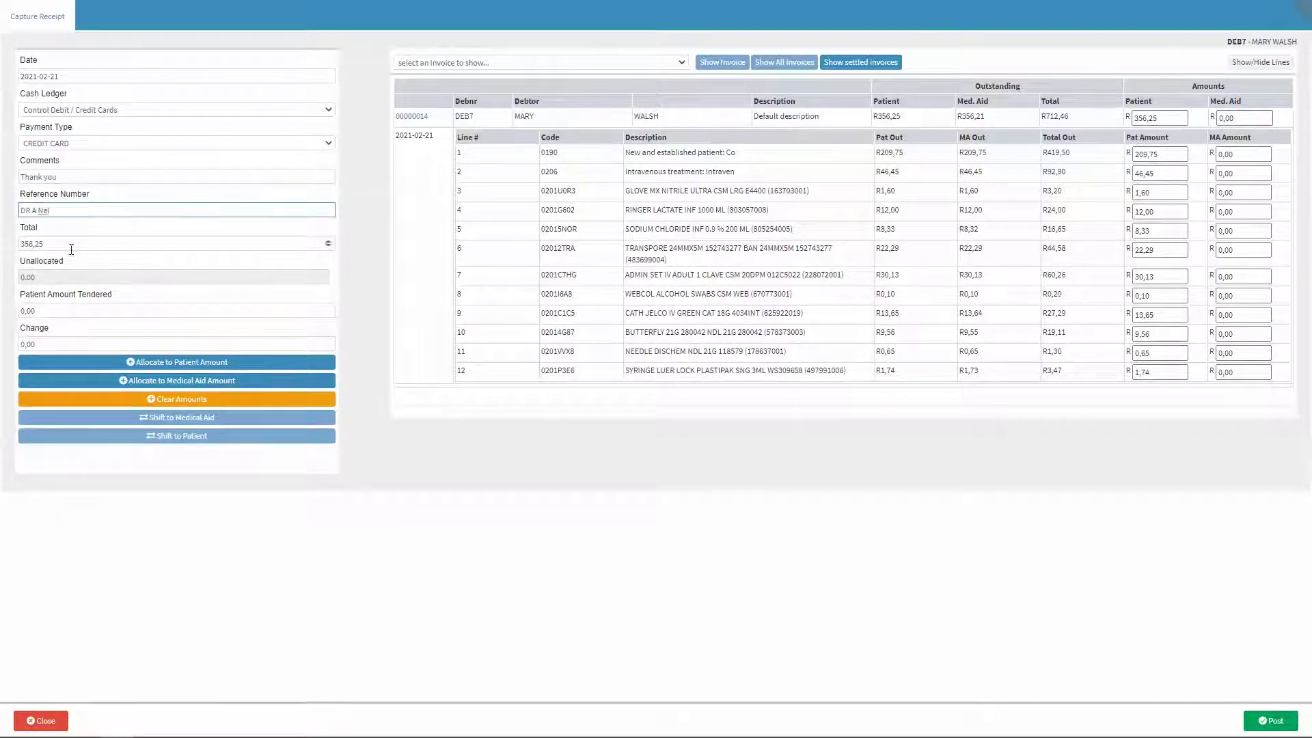
left_click(1271, 720)
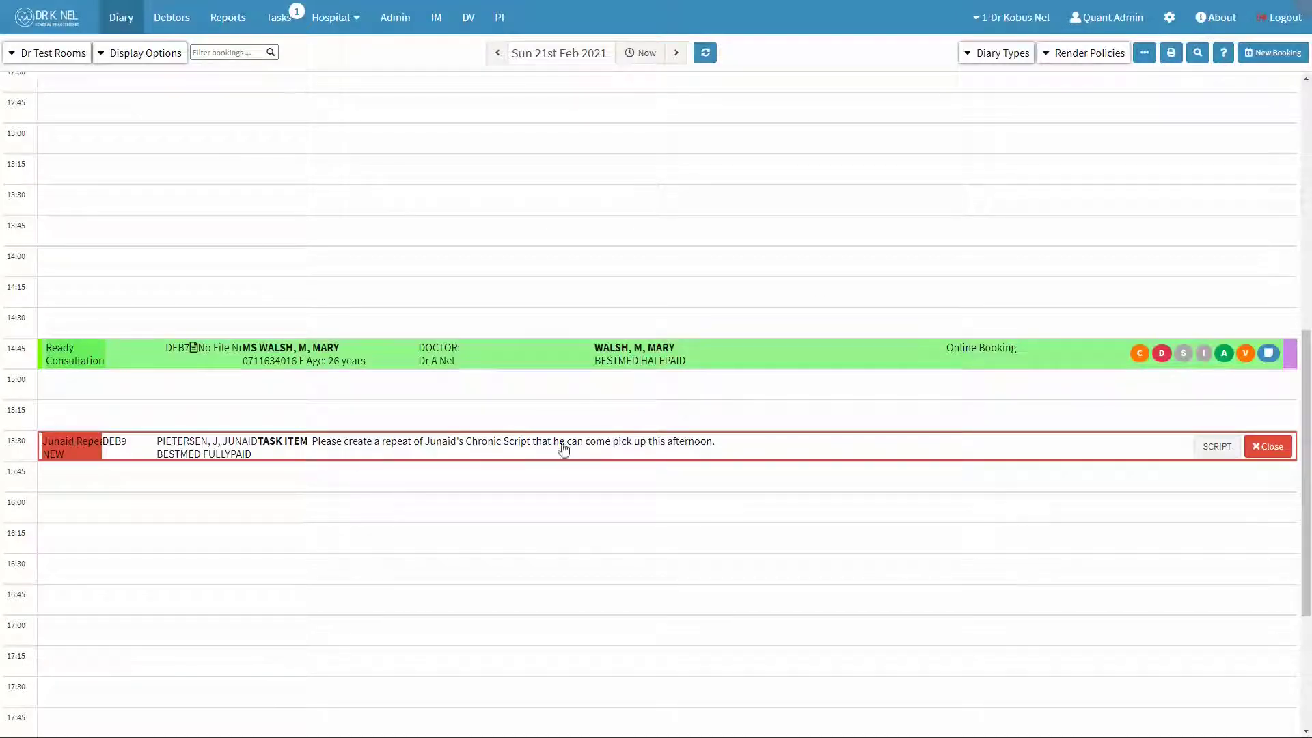
Import the E78.5 and I10 chronic medicines into Junaid's repeat script, then sign and complete it.
left_click(729, 451)
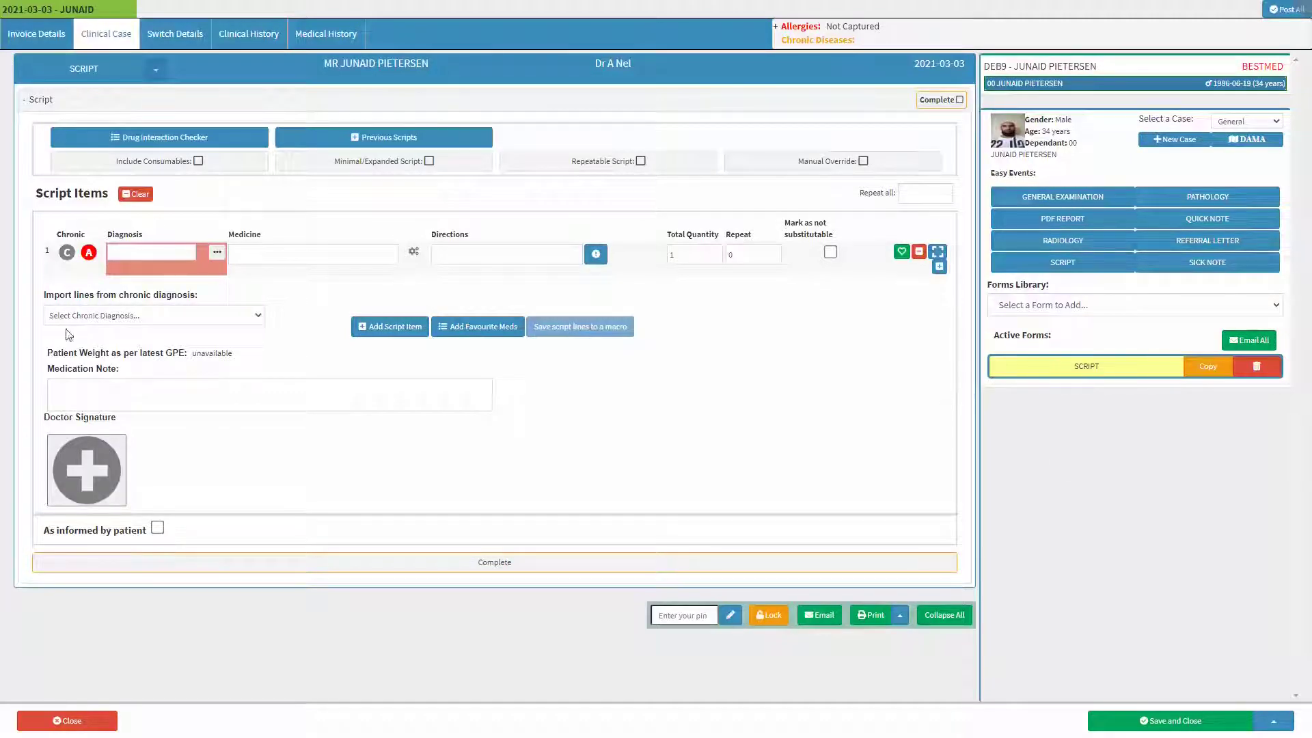
left_click(74, 319)
left_click(75, 348)
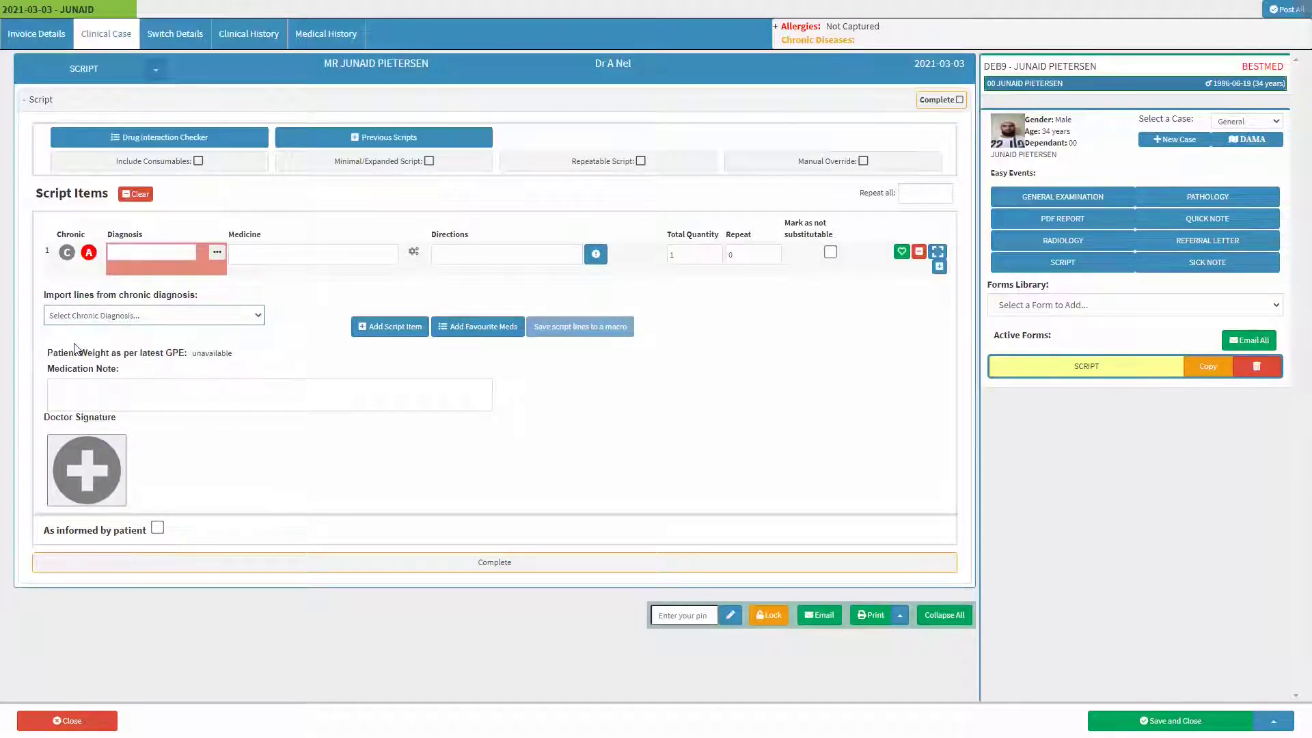
left_click(80, 423)
left_click(75, 461)
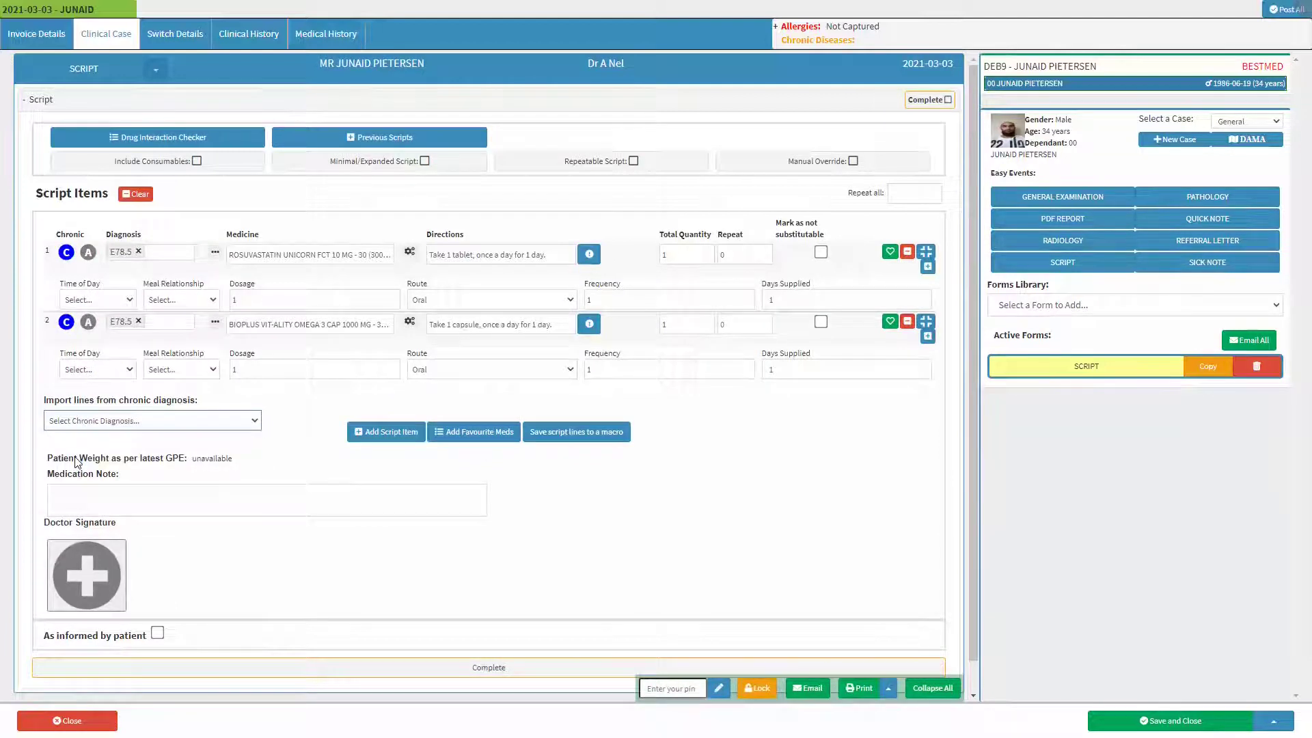
scroll(287, 543, "down", 2)
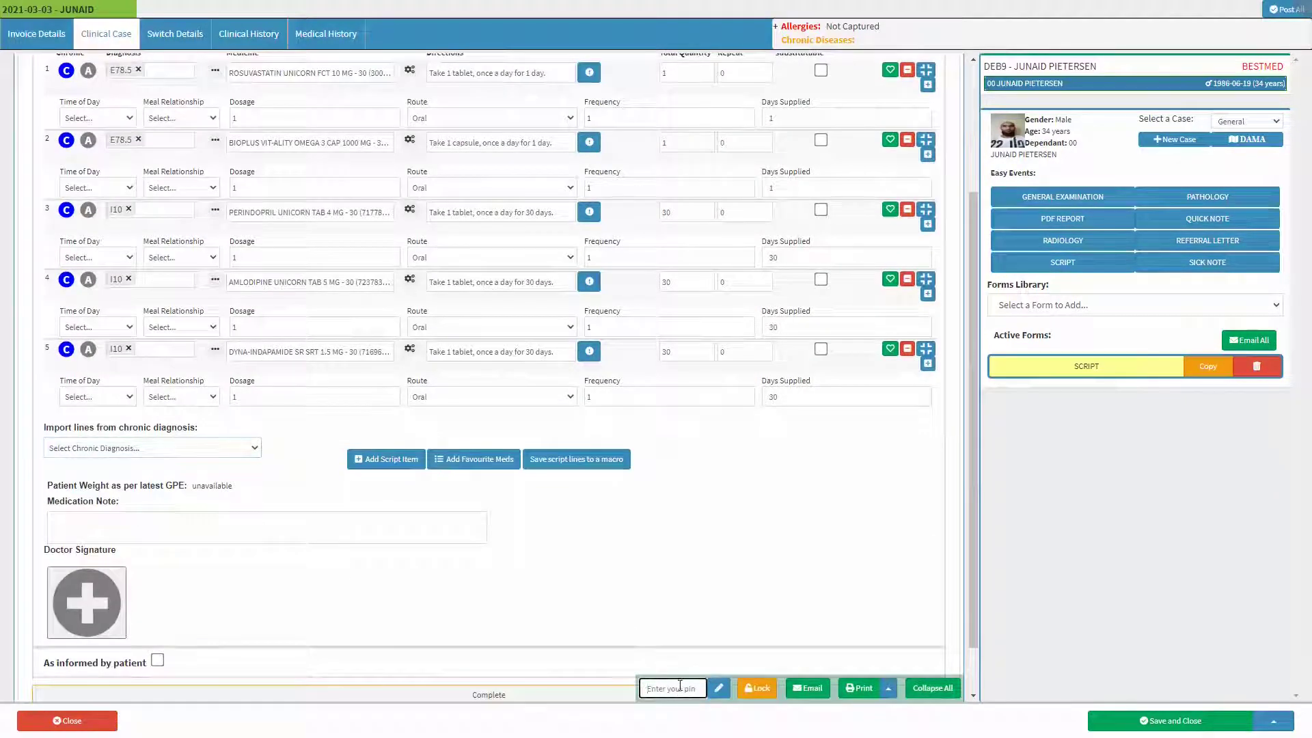
left_click(719, 688)
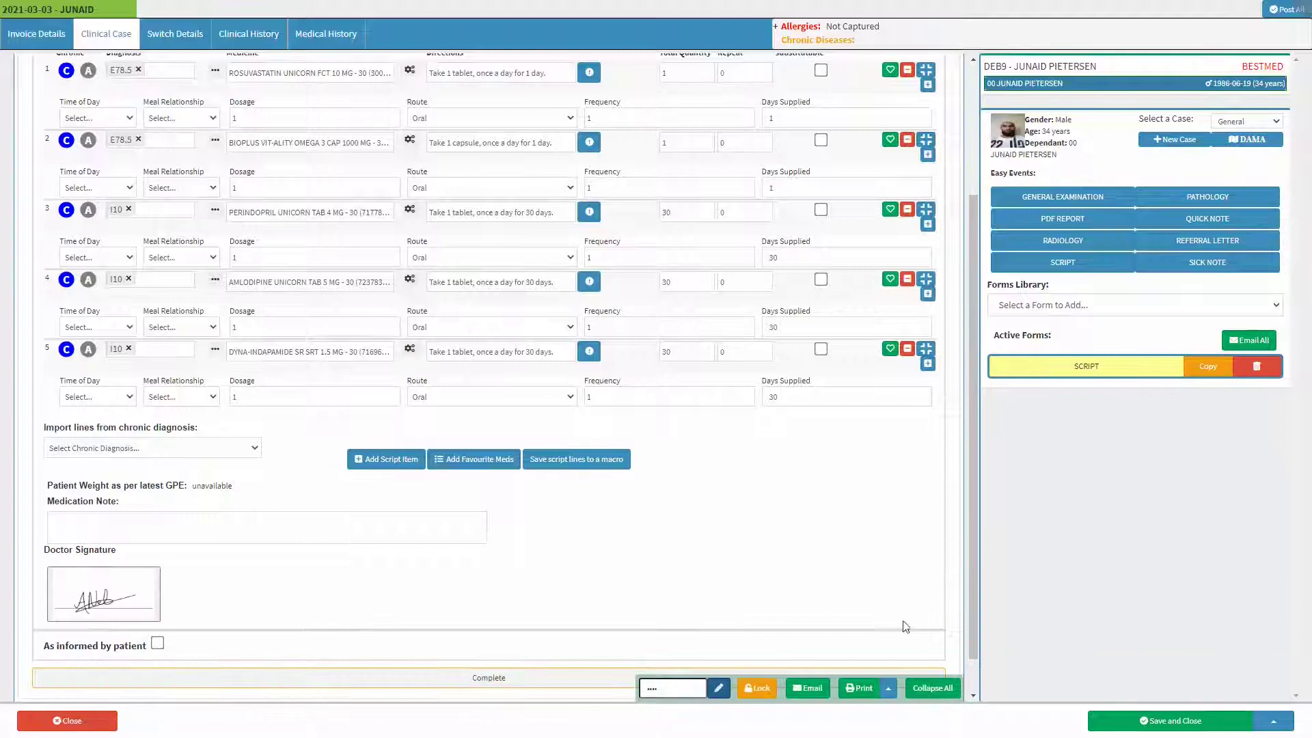
left_click(859, 688)
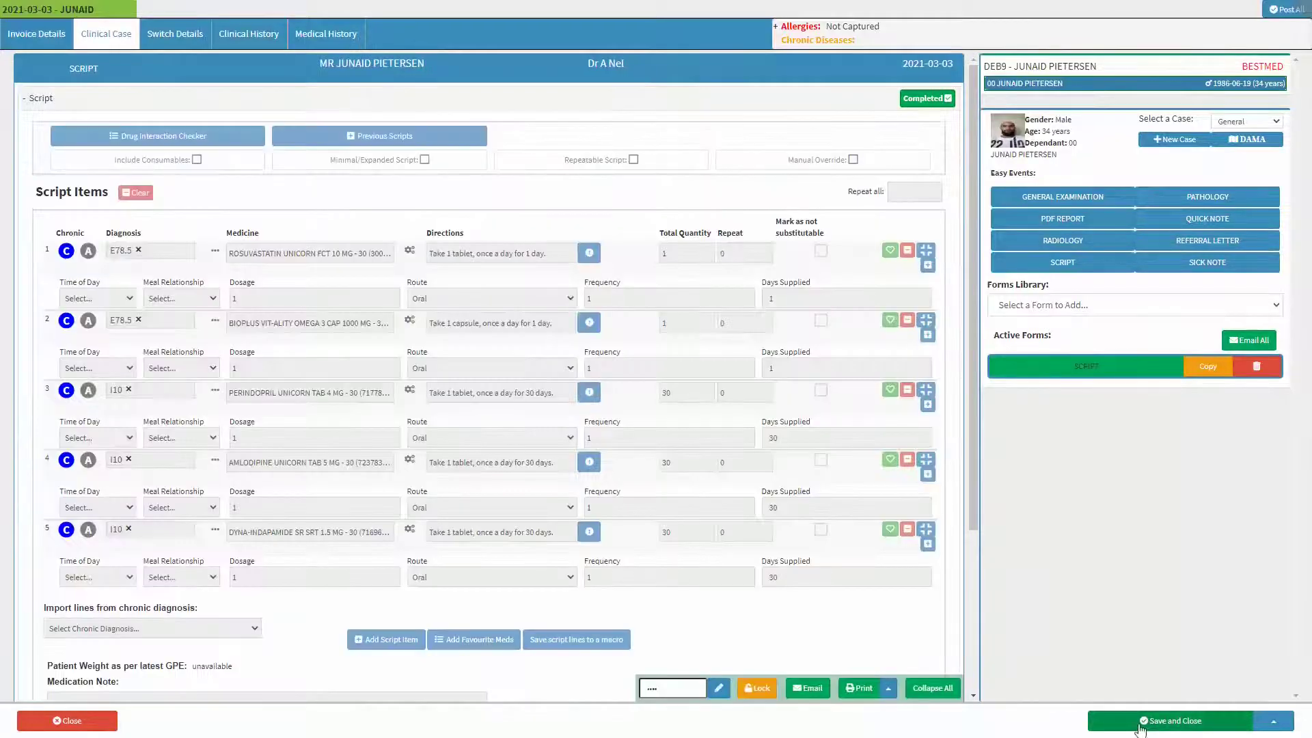
Save Junaid's clinical case and close his 15:45 repeat-script task in the diary.
left_click(1142, 725)
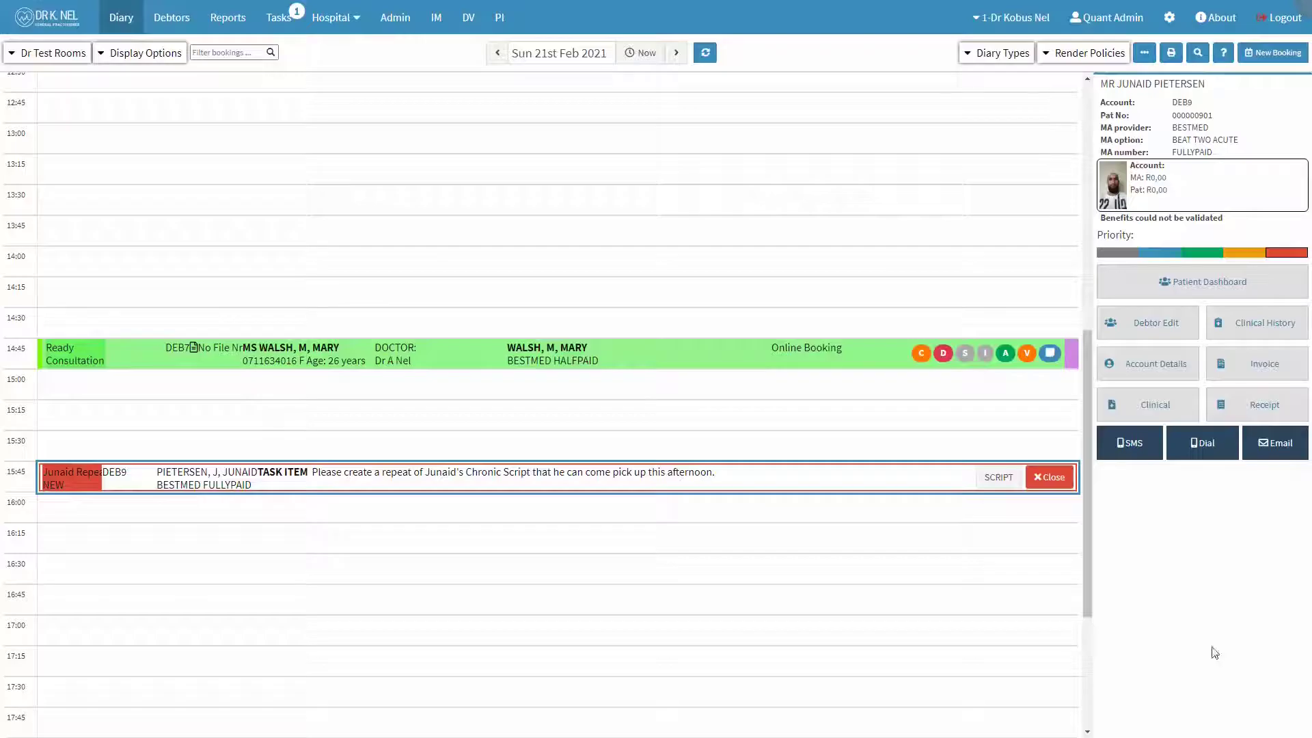
left_click(1050, 478)
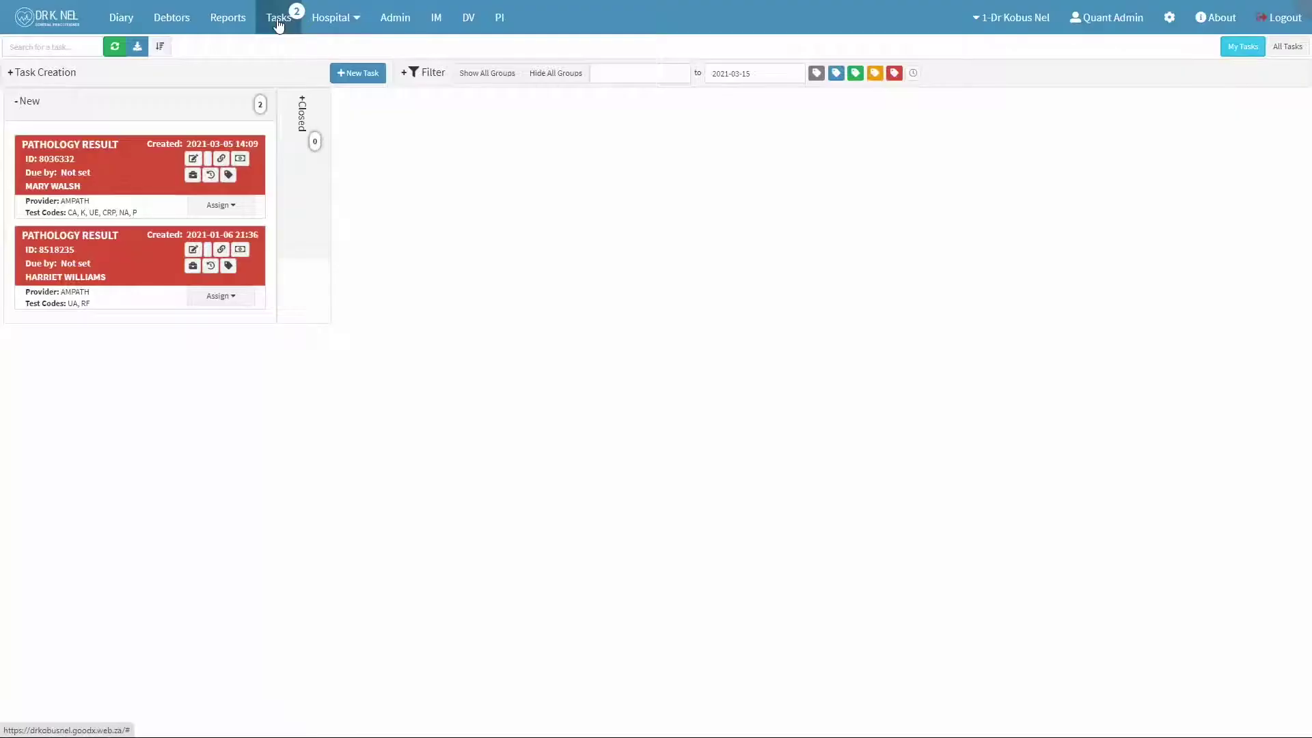
left_click(126, 174)
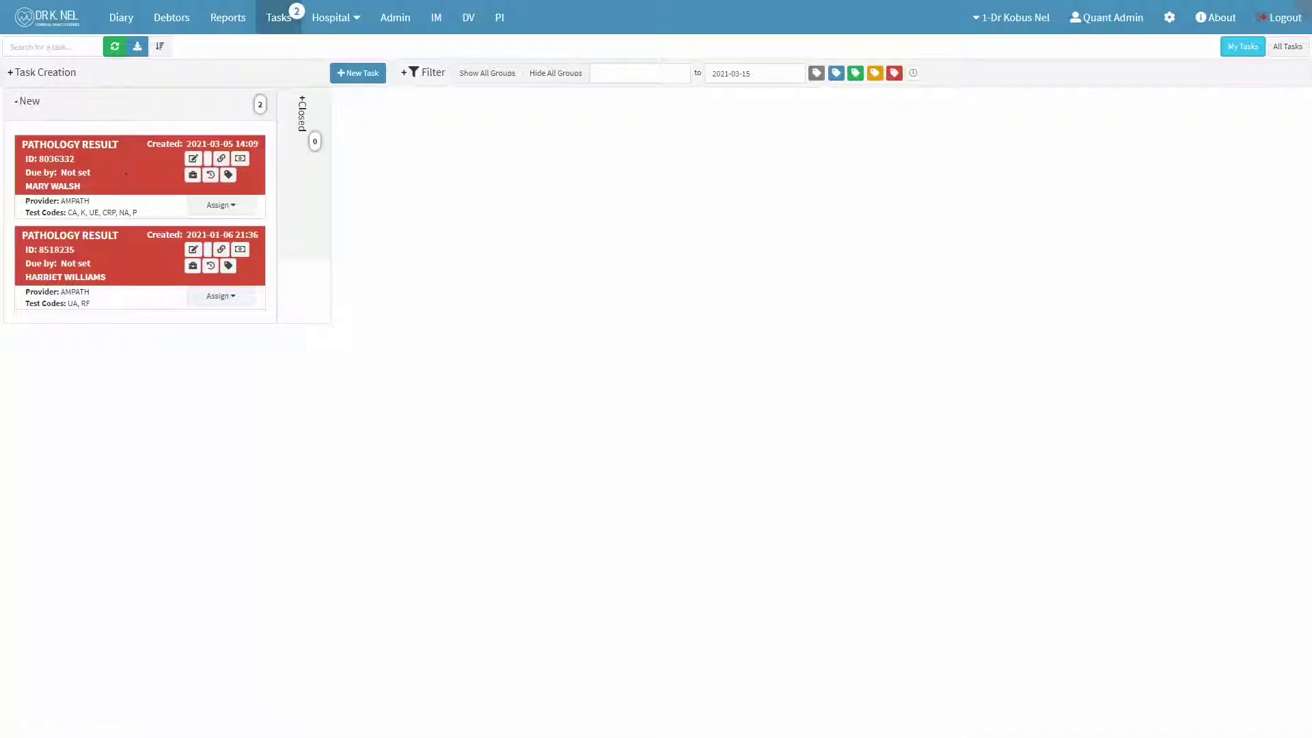
scroll(683, 464, "down", 5)
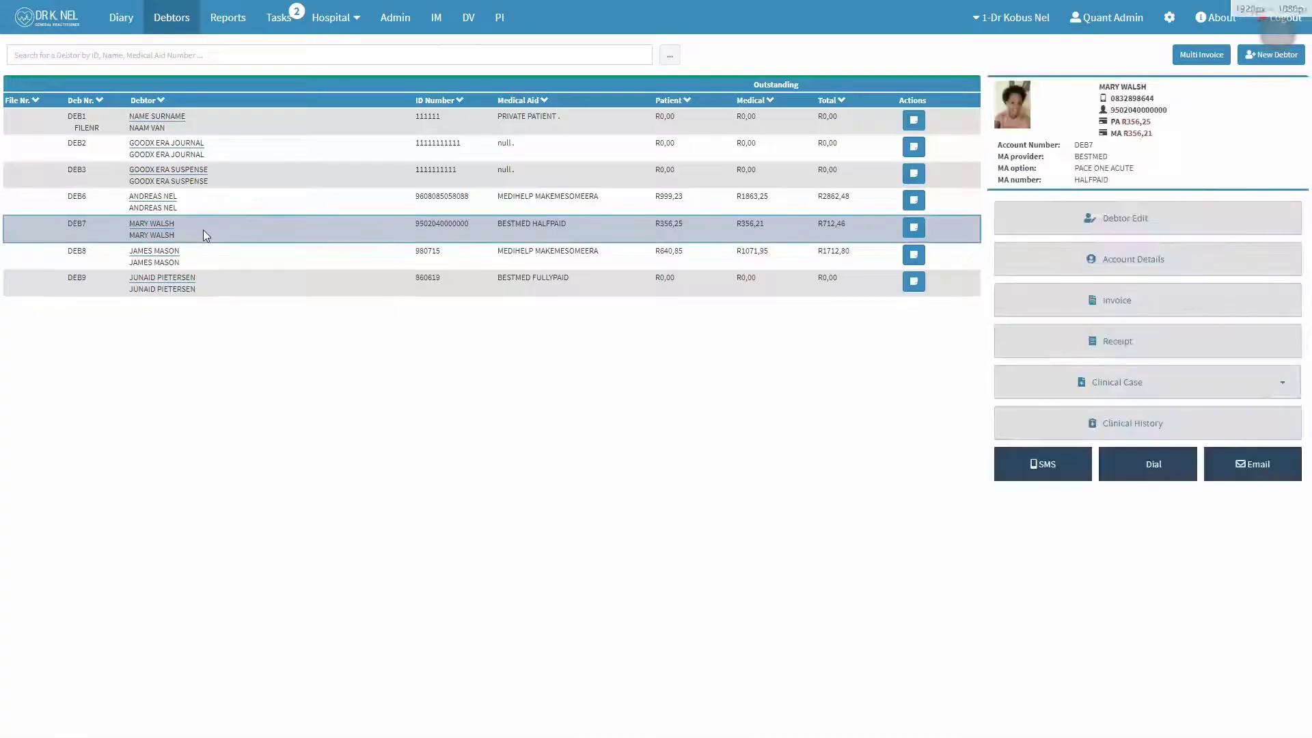
left_click(1168, 467)
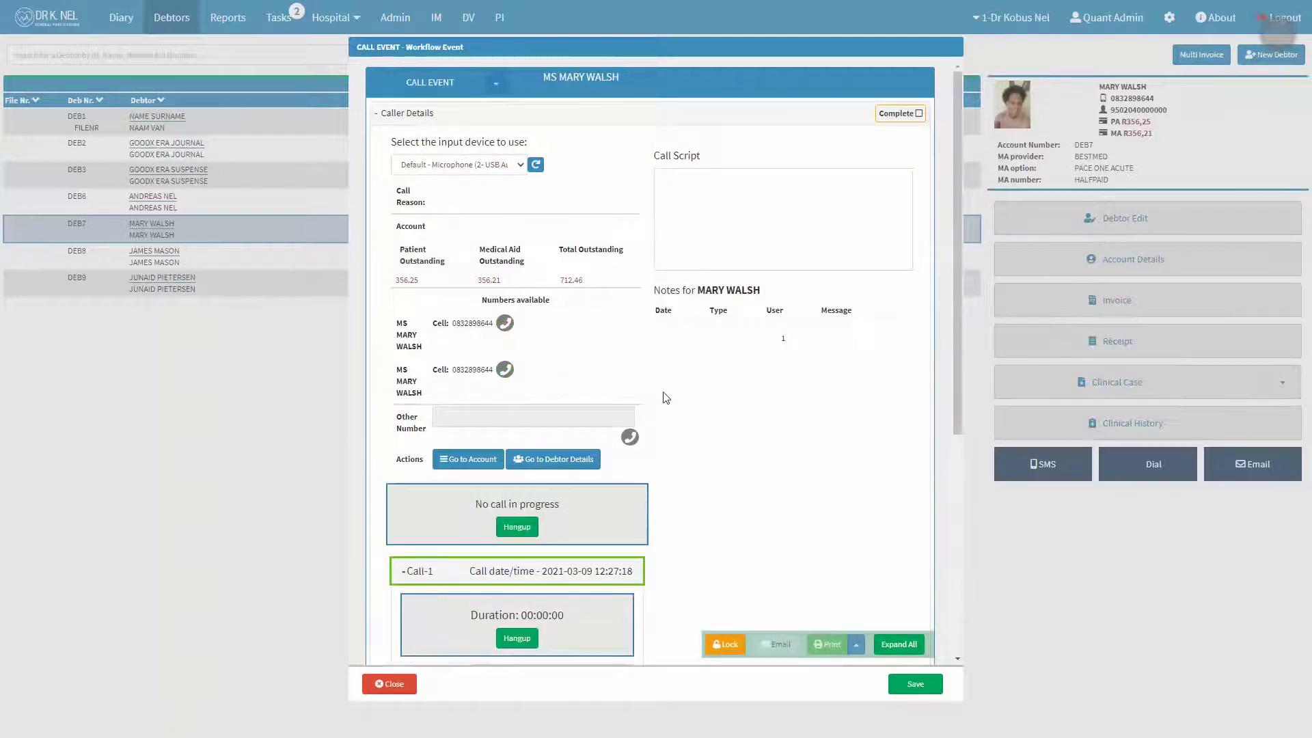
left_click(1253, 19)
left_click(121, 18)
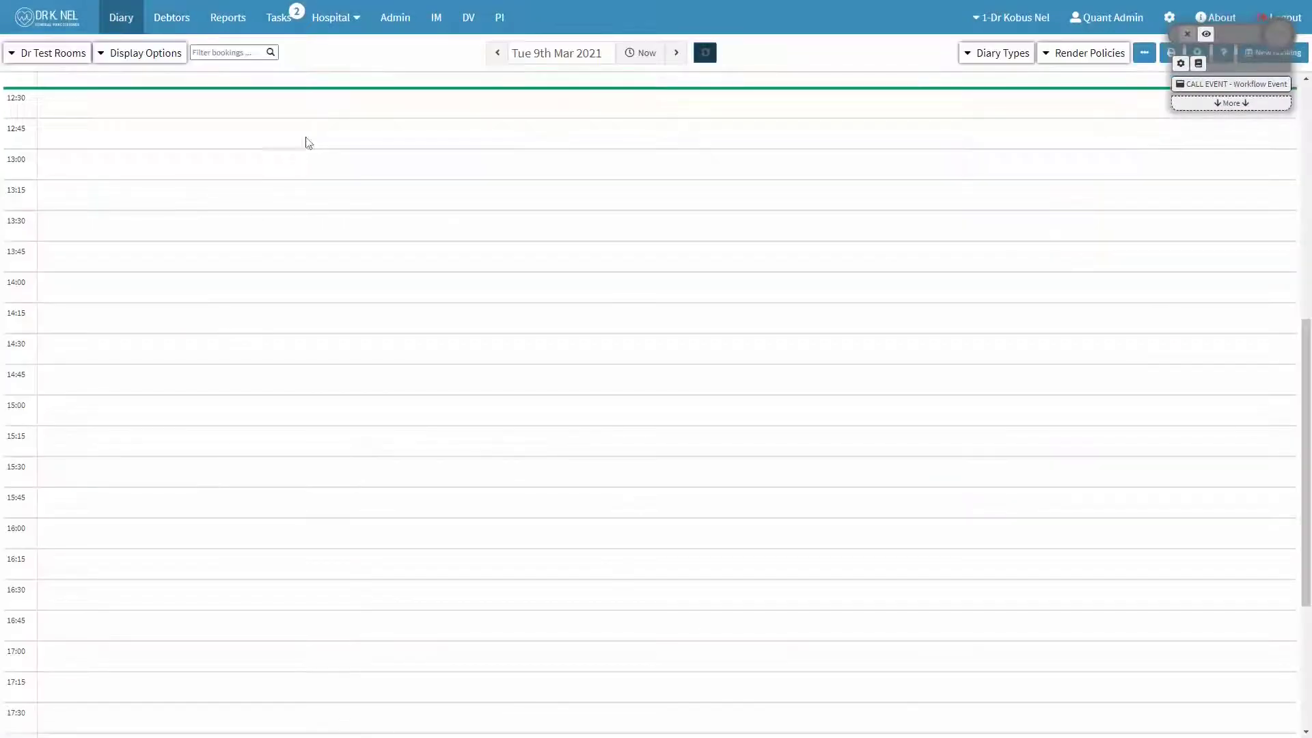
left_click(308, 381)
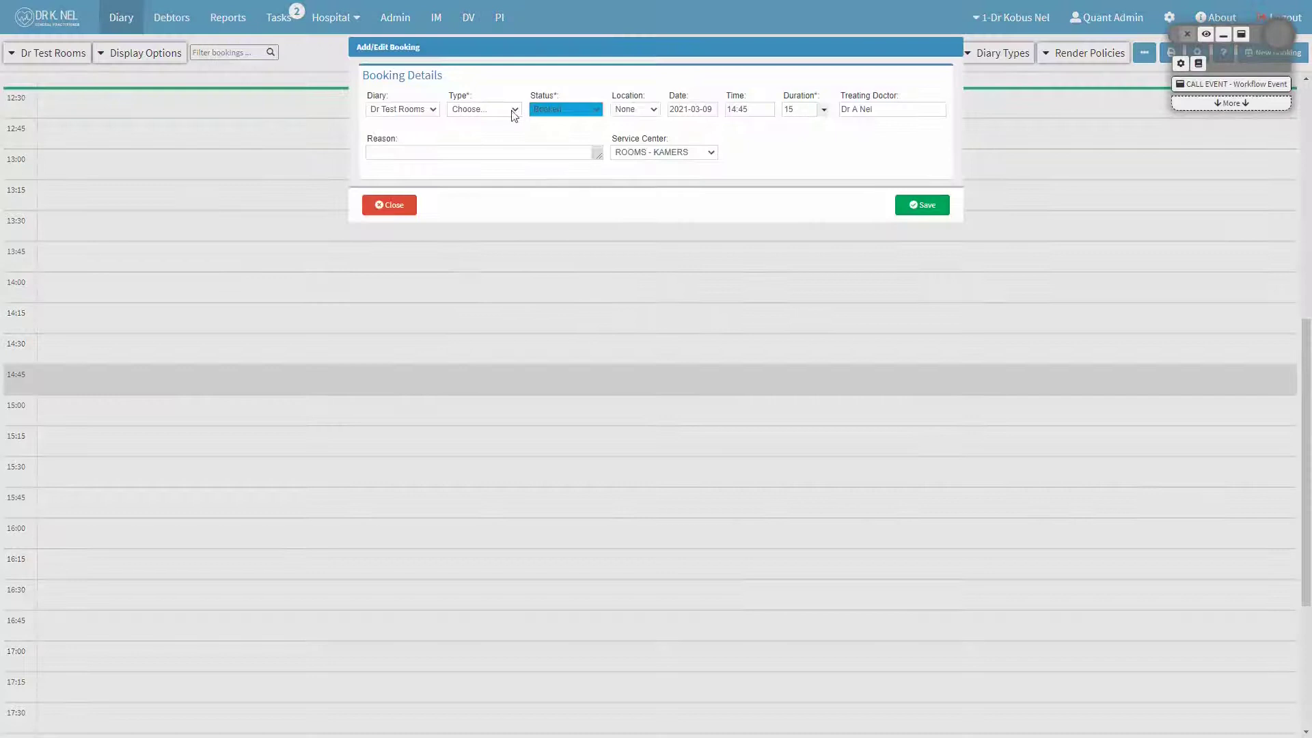
left_click(484, 109)
left_click(482, 185)
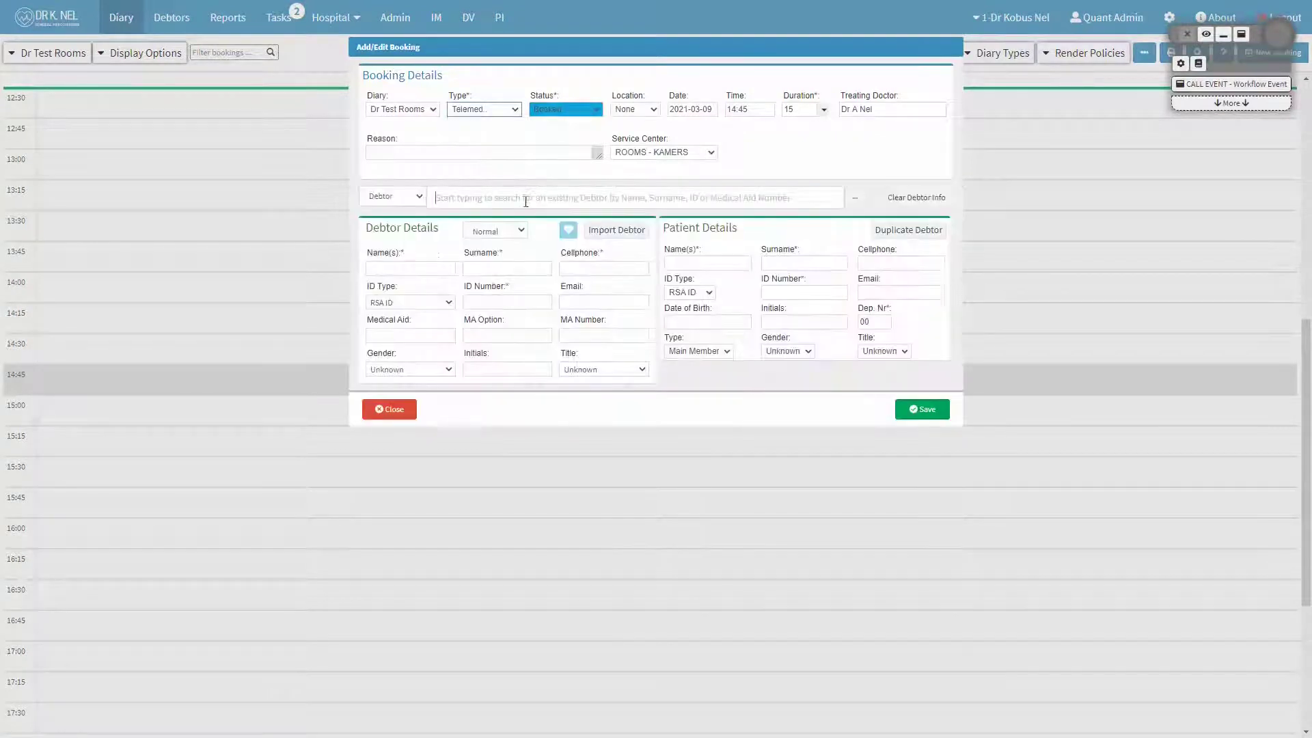
left_click(554, 218)
left_click(790, 254)
left_click(923, 409)
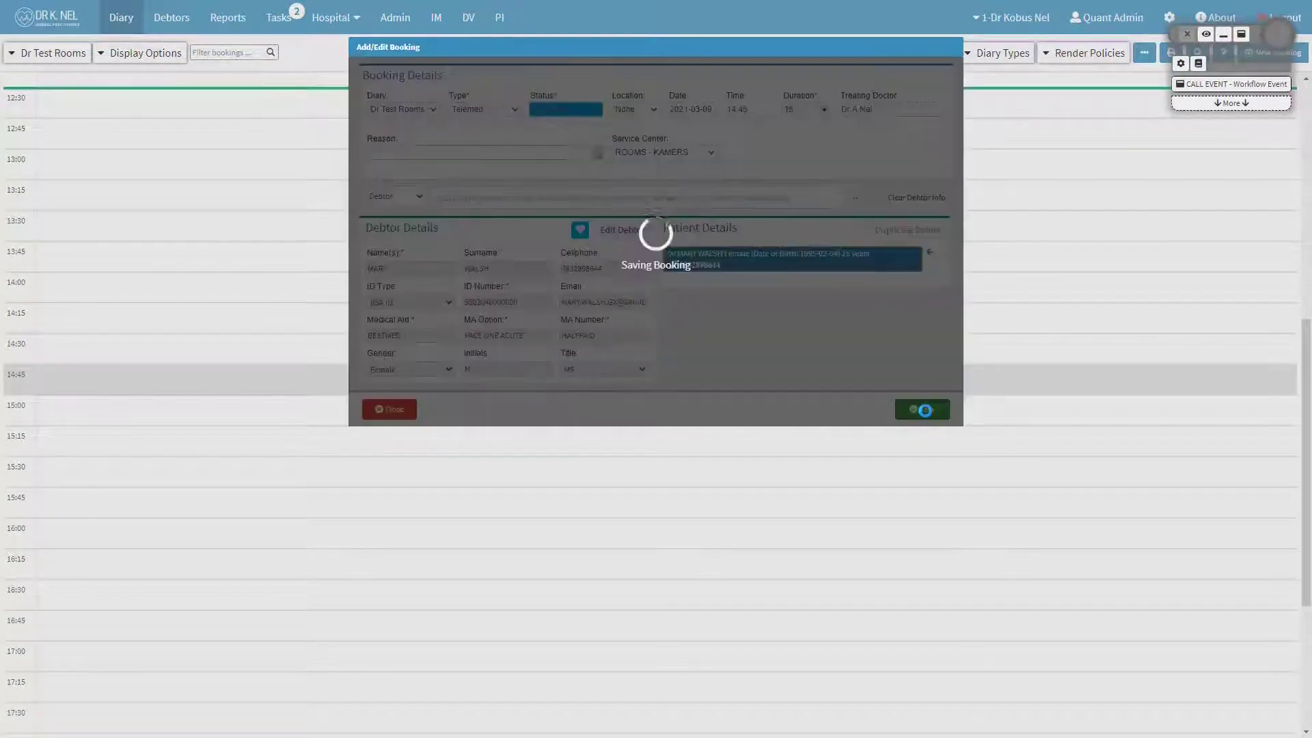
left_click(1222, 87)
scroll(656, 410, "down", 5)
left_click(914, 685)
left_click(631, 156)
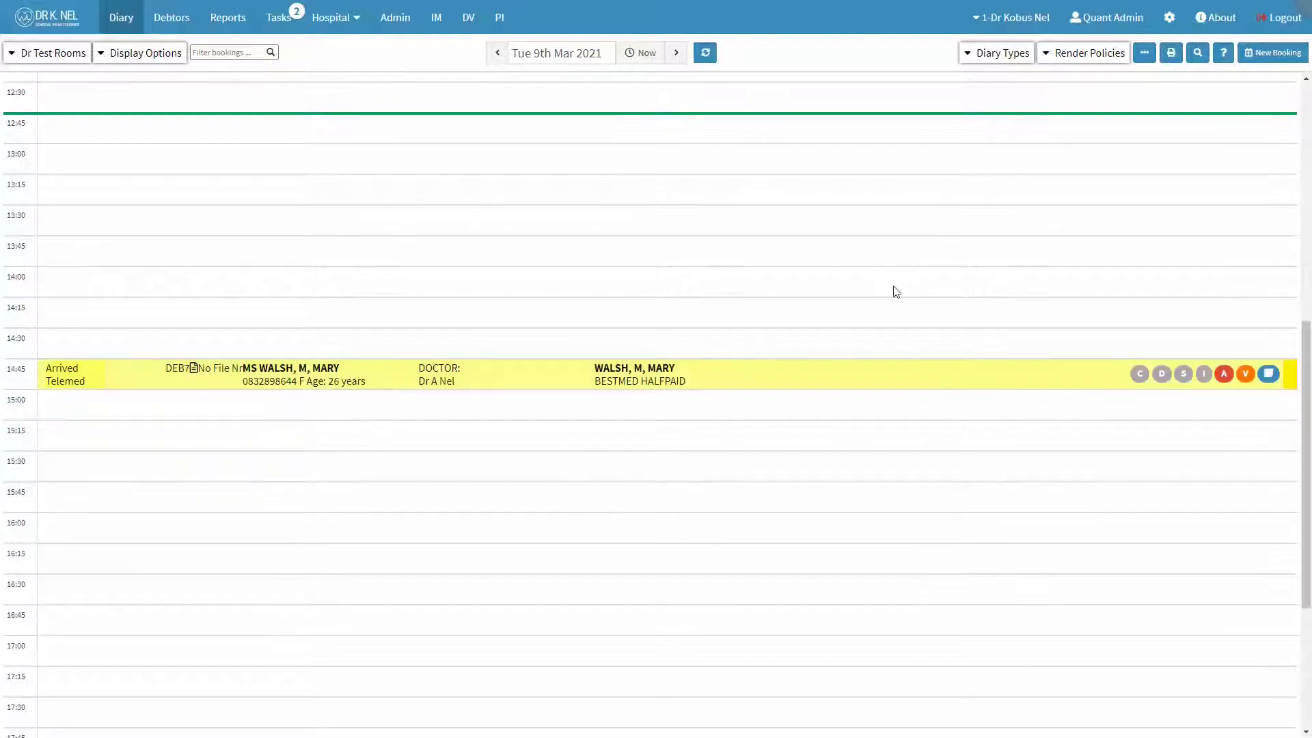
Connect the telemed video call from Mary's 14:45 booking and shrink it to a floating view.
left_click(771, 381)
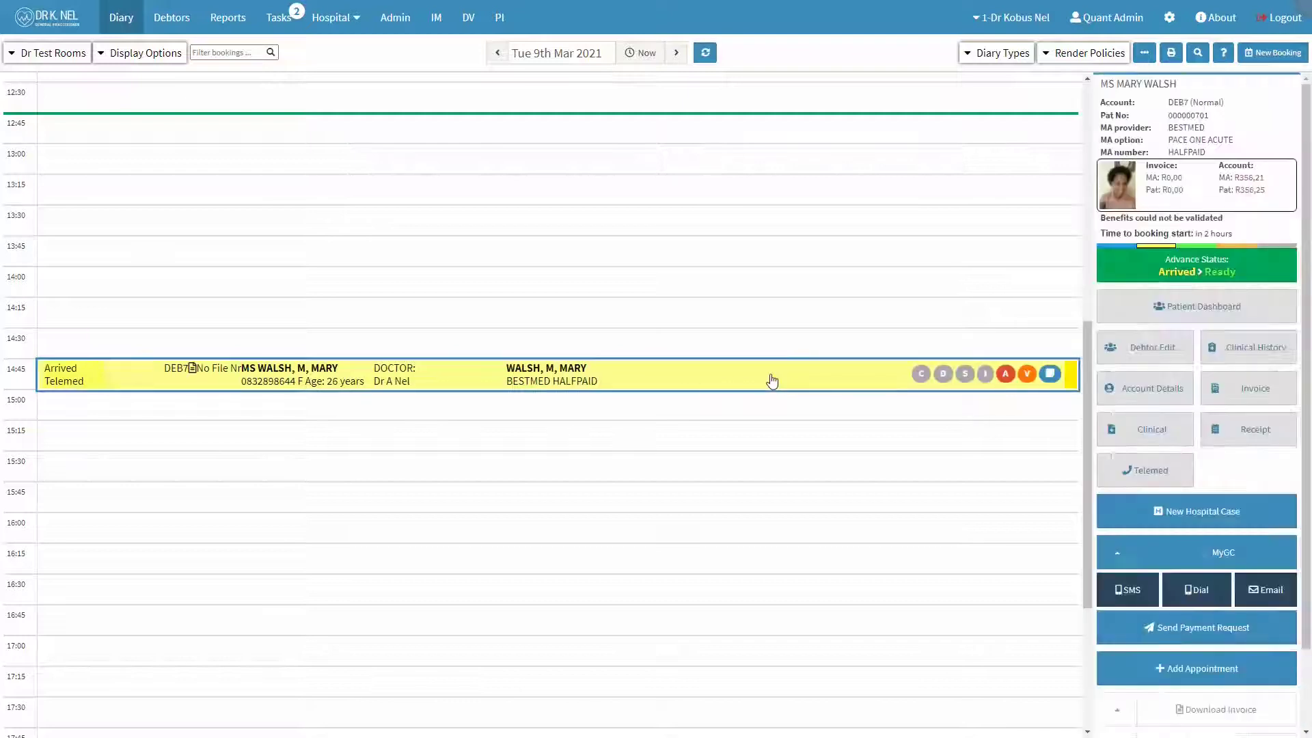
left_click(1164, 482)
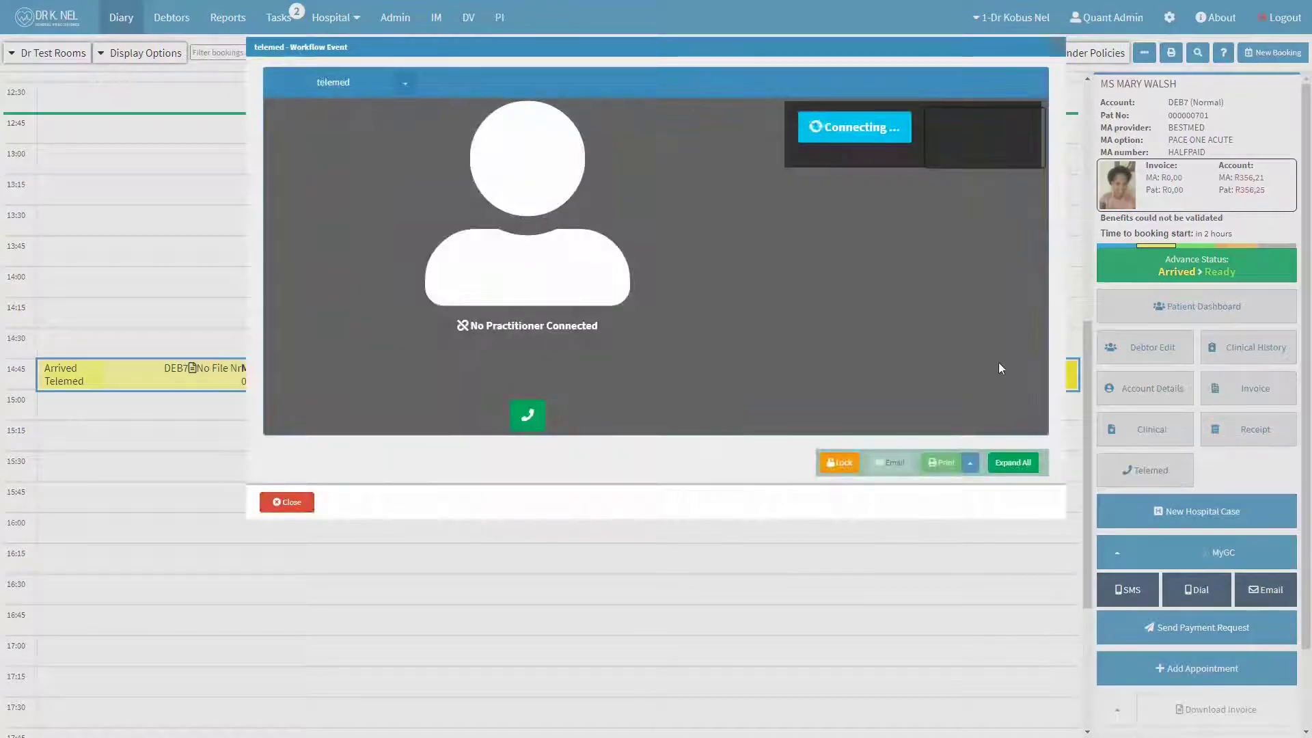
left_click(526, 414)
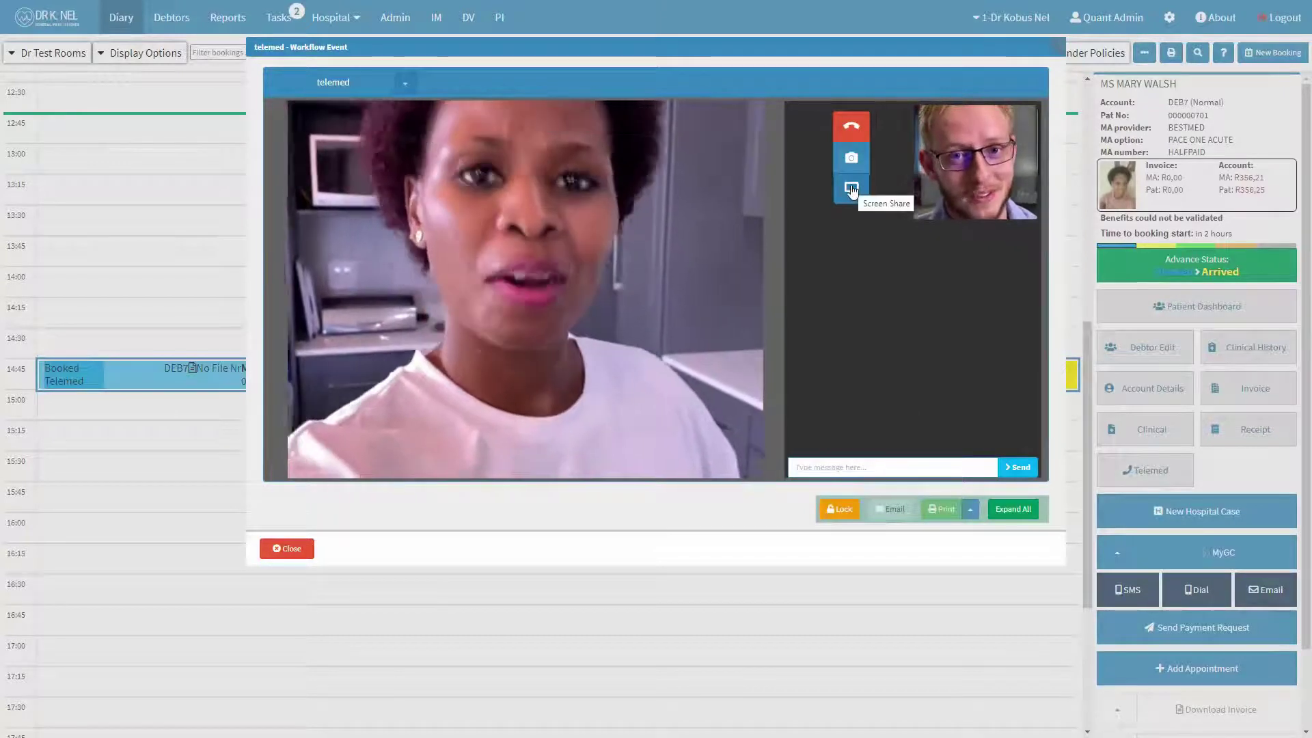
mouse_move(987, 74)
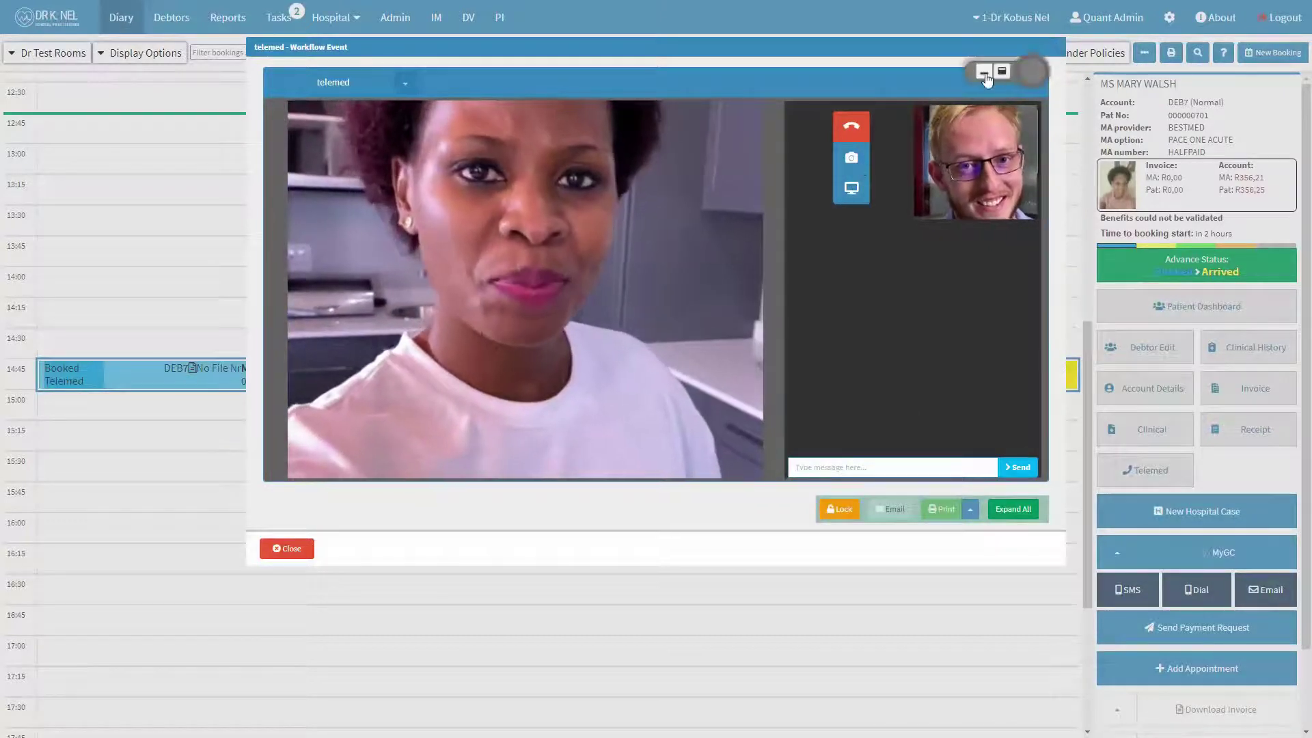
left_click(998, 71)
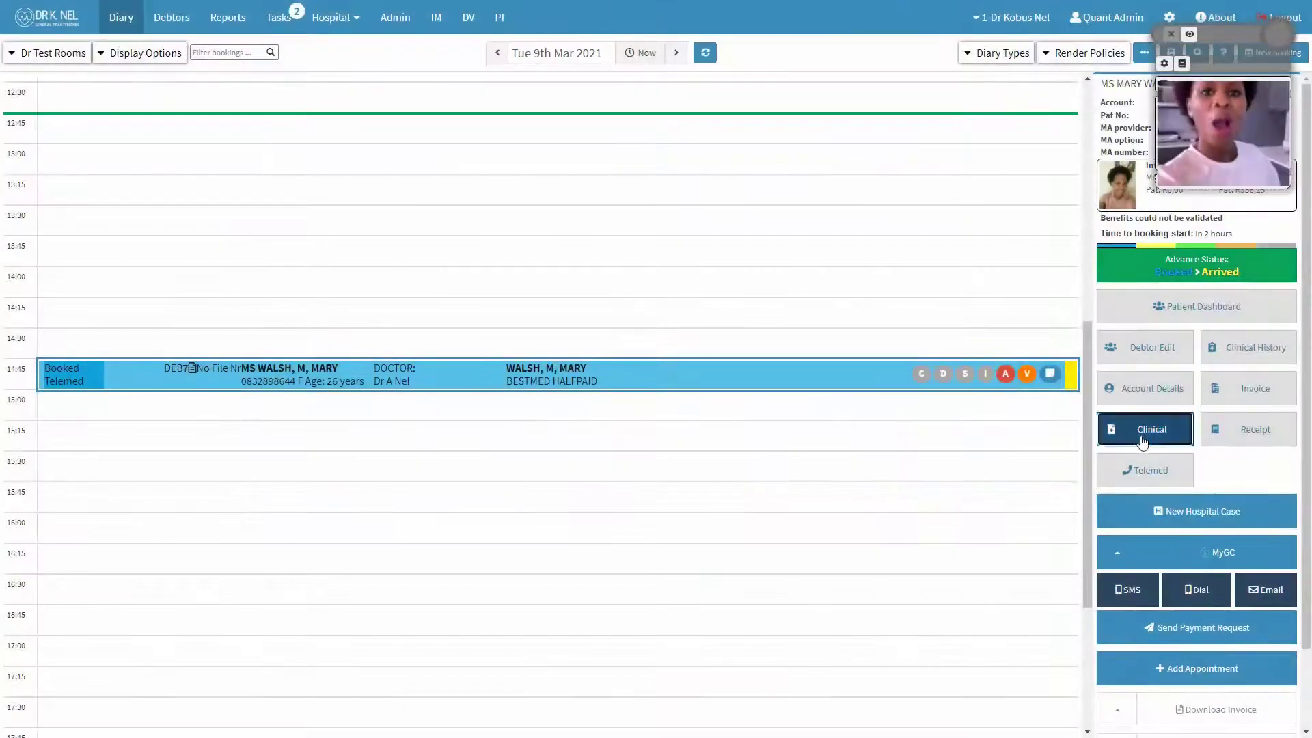
left_click(1146, 428)
Complete a referral letter with a referring note and loaded user signature, then hang up the call.
left_click(1208, 246)
left_click(367, 185)
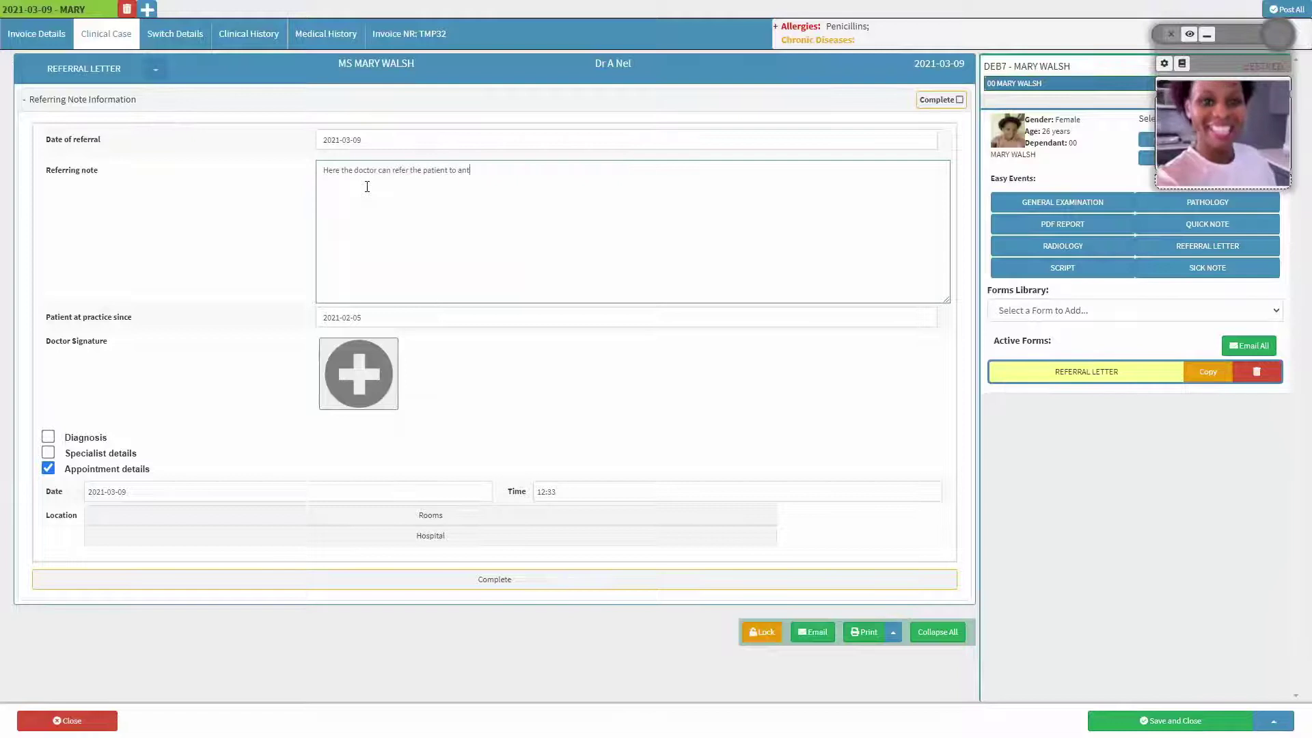
left_click(358, 373)
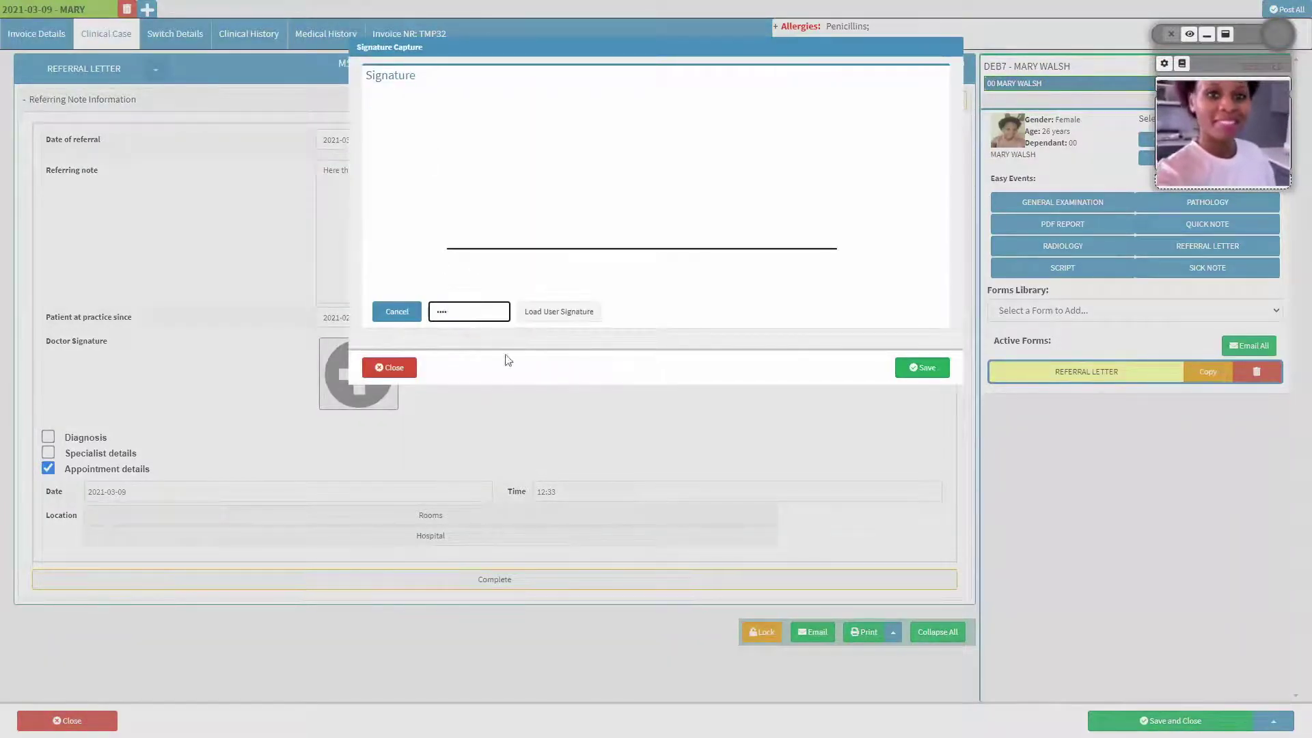
left_click(558, 310)
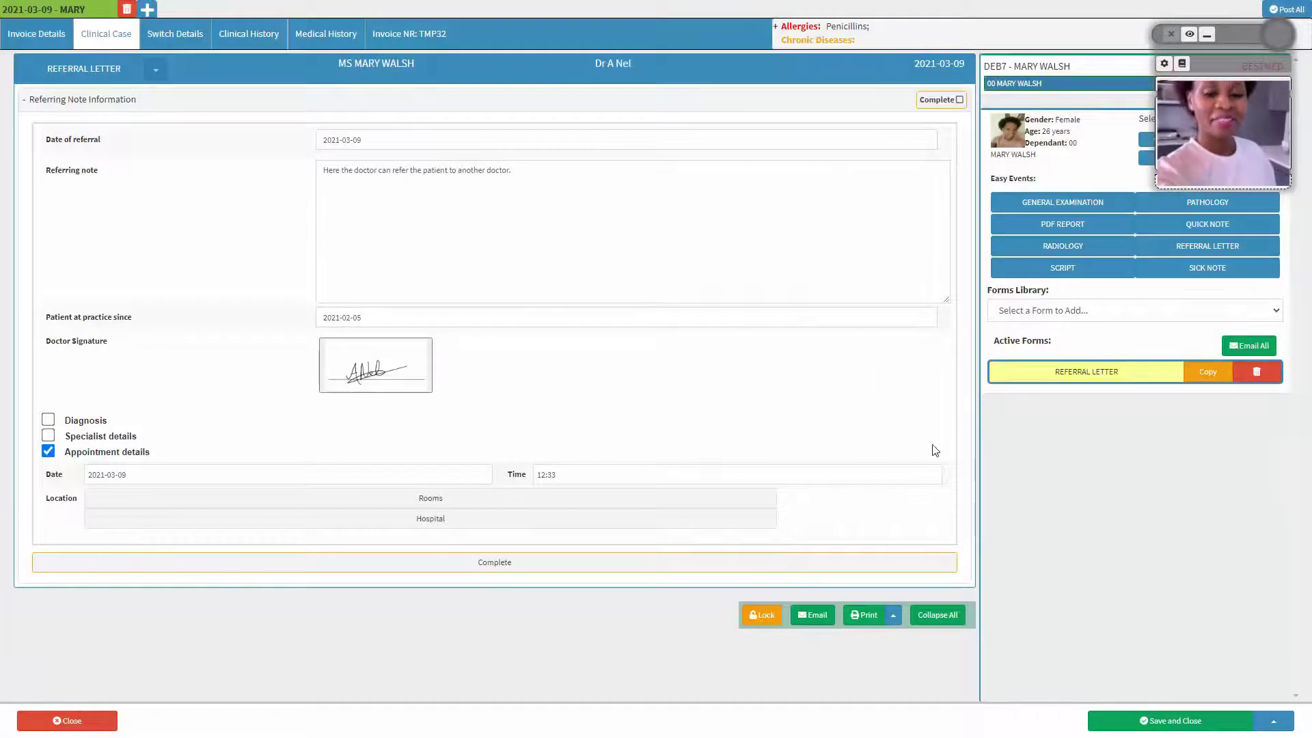
left_click(858, 563)
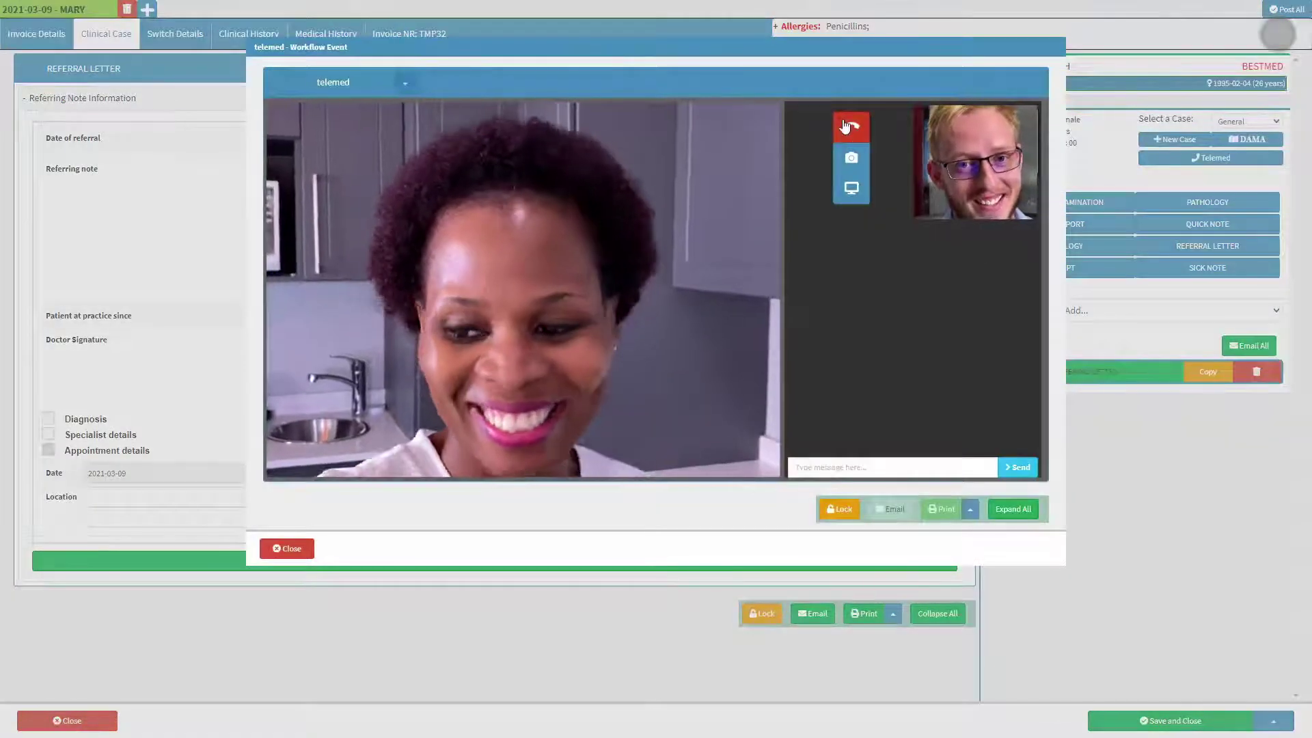
left_click(851, 126)
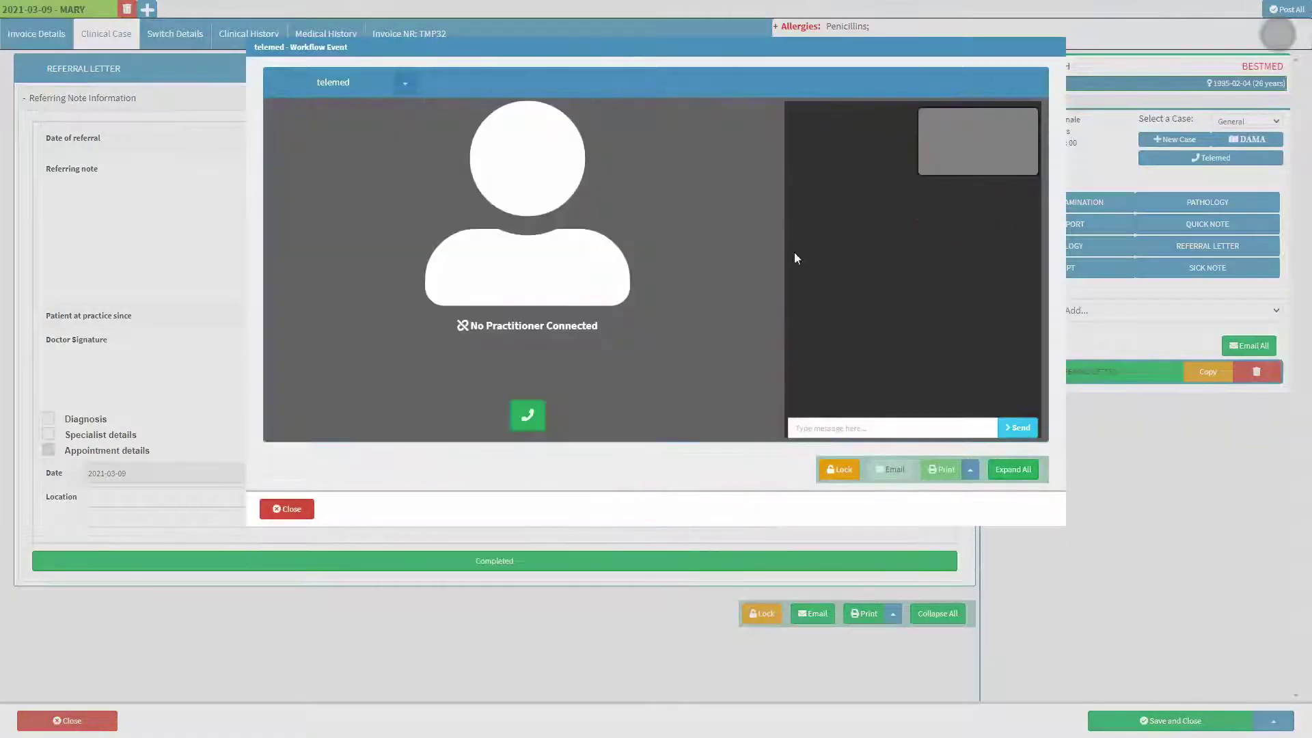
left_click(288, 548)
left_click(35, 34)
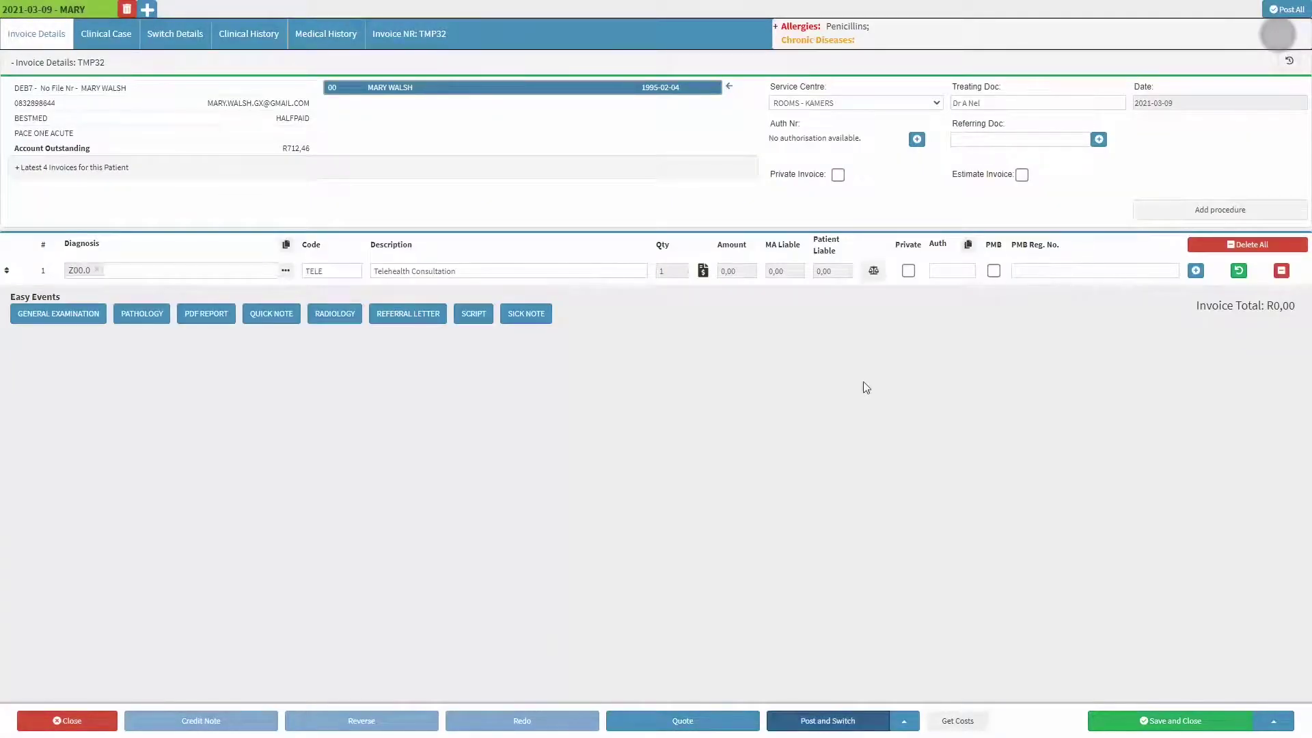
left_click(1196, 271)
left_click(451, 316)
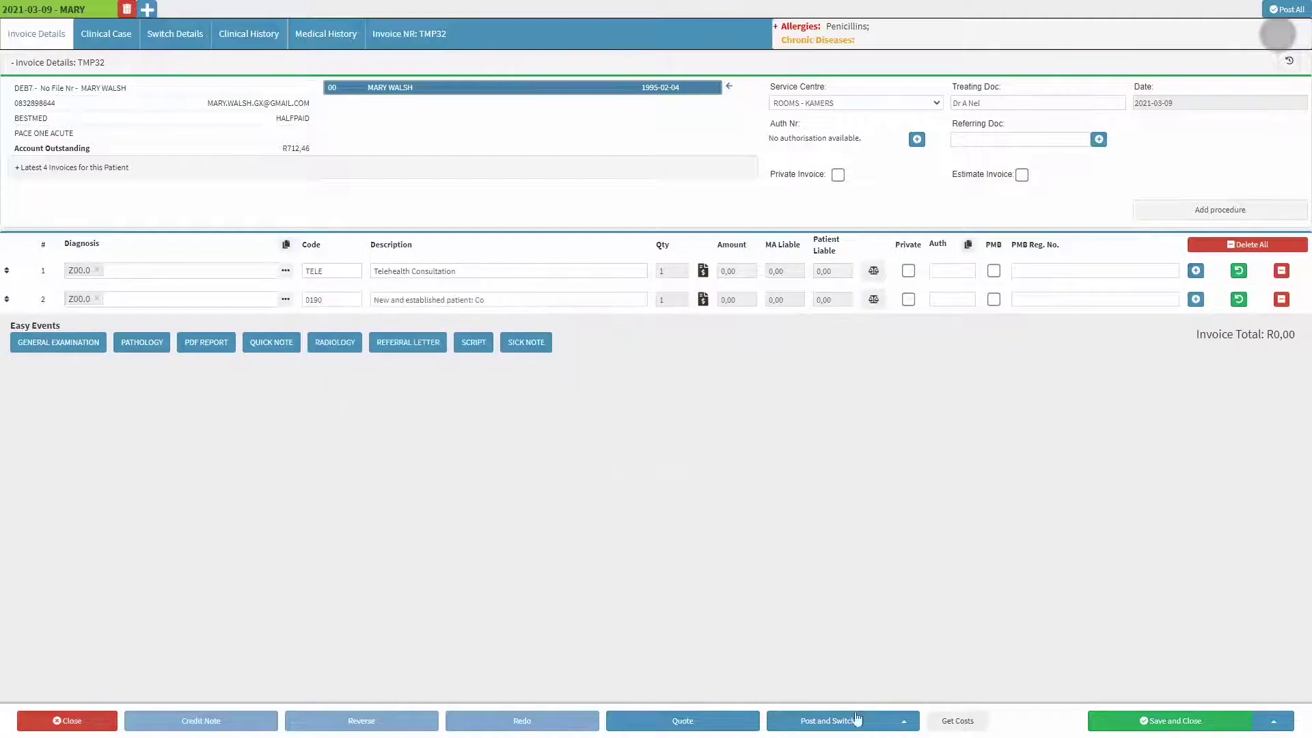
left_click(1169, 721)
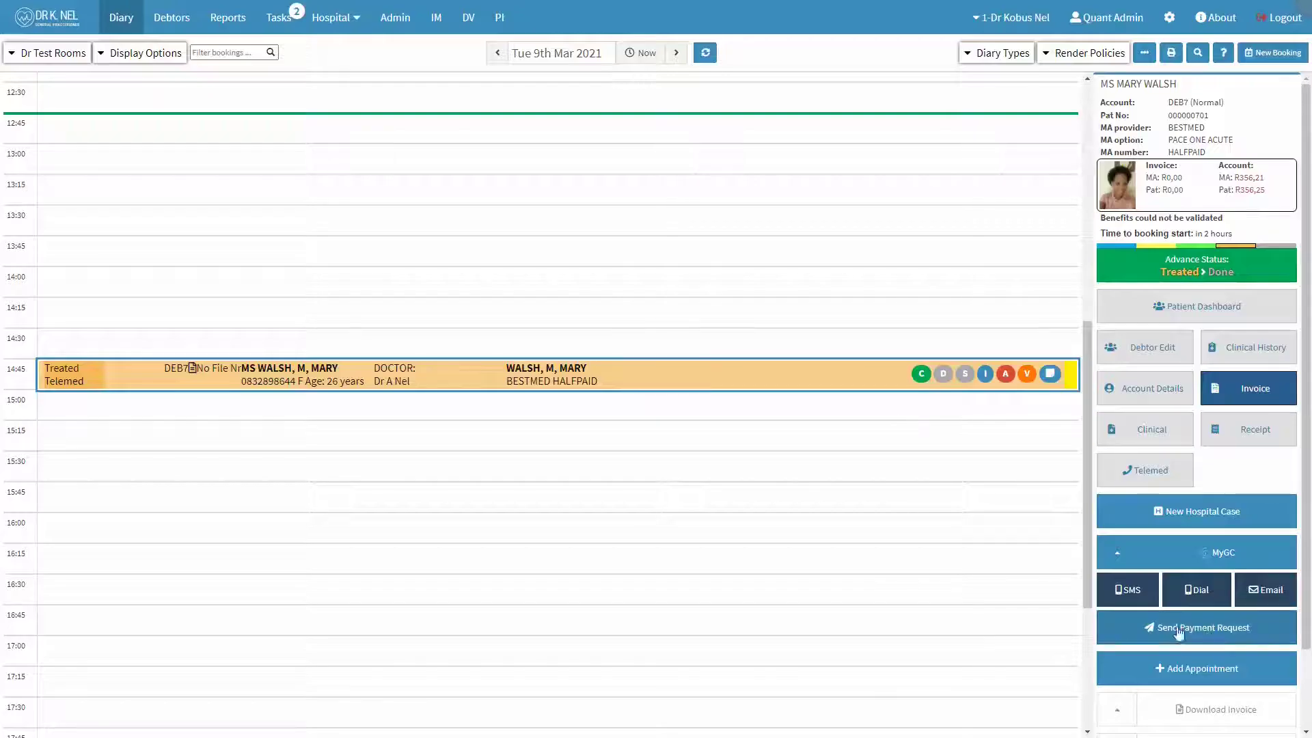
left_click(1205, 634)
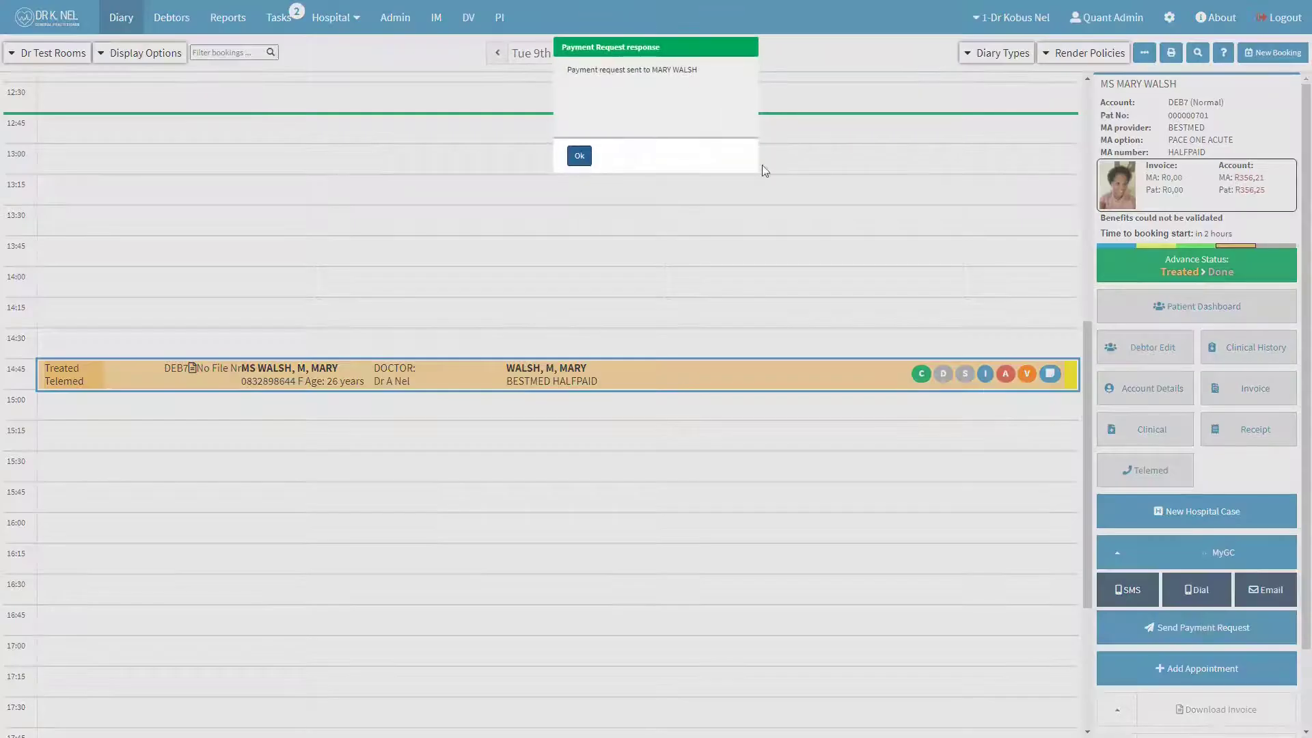
left_click(579, 159)
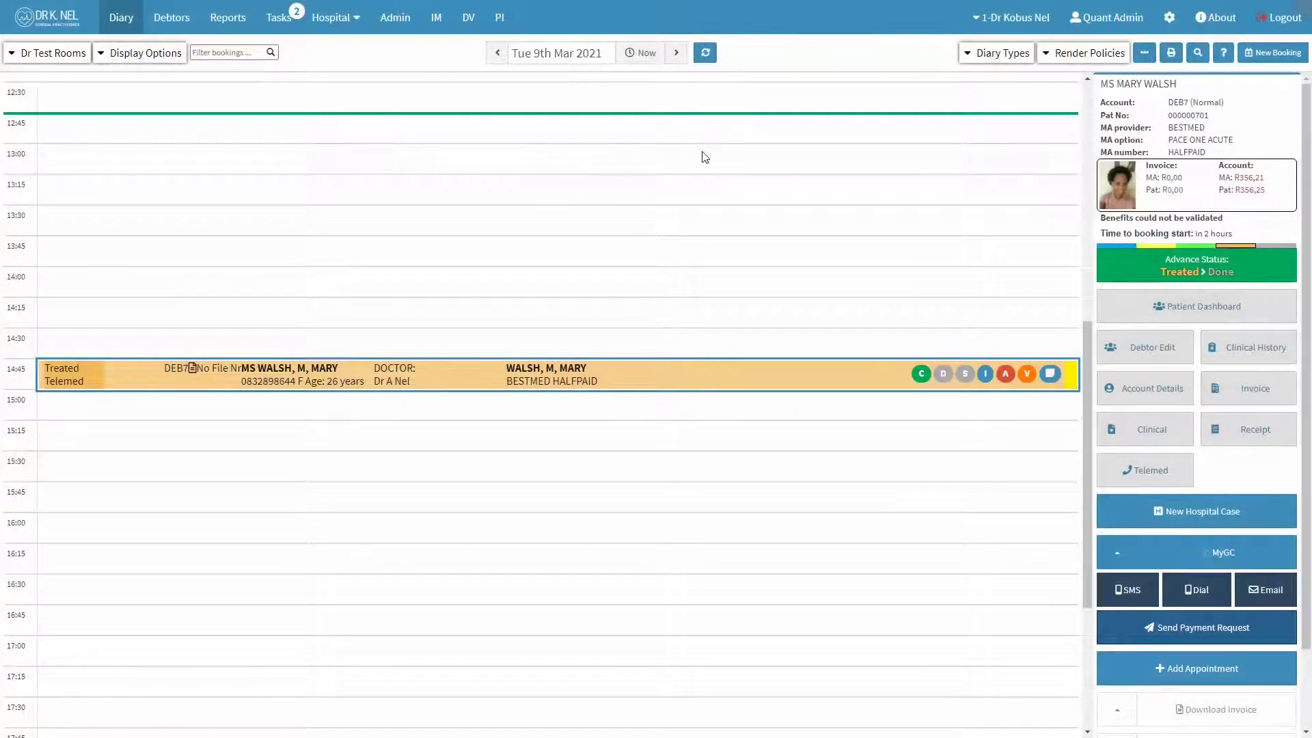